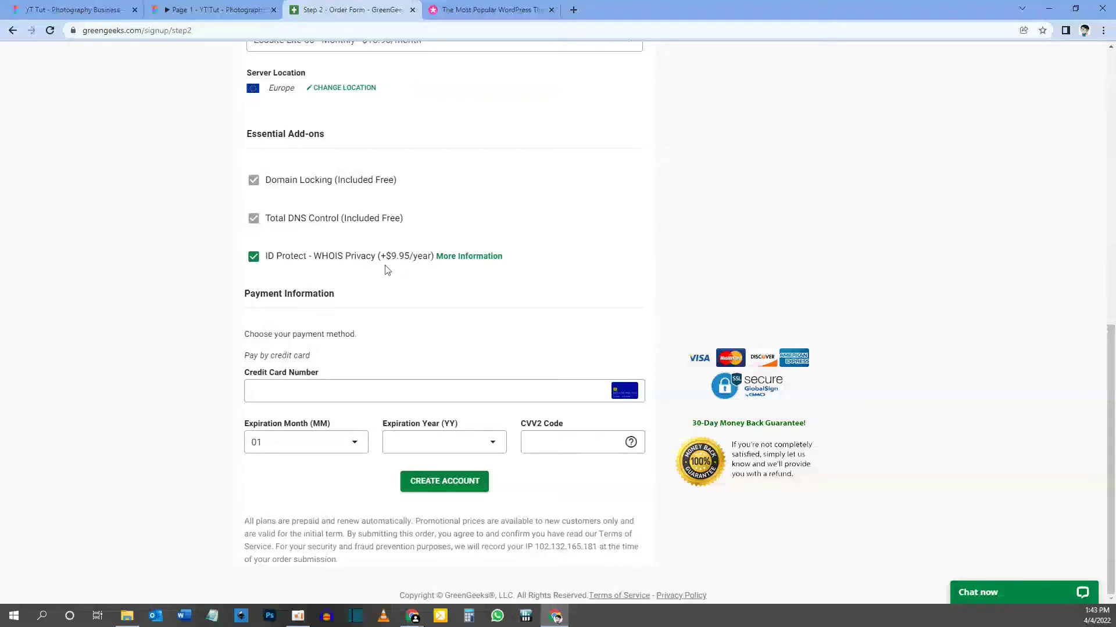
# Remove and re-add the ID Protect WHOIS privacy add-on so it stays on the order.
pyautogui.click(259, 261)
pyautogui.scroll(10, 622, 252)
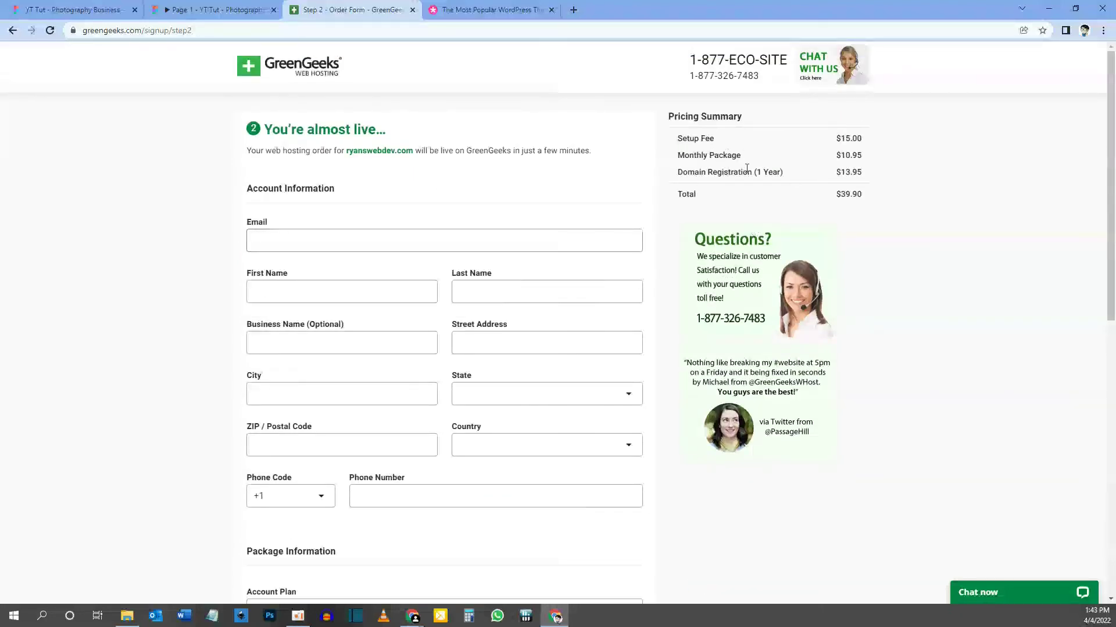
pyautogui.scroll(-10, 689, 186)
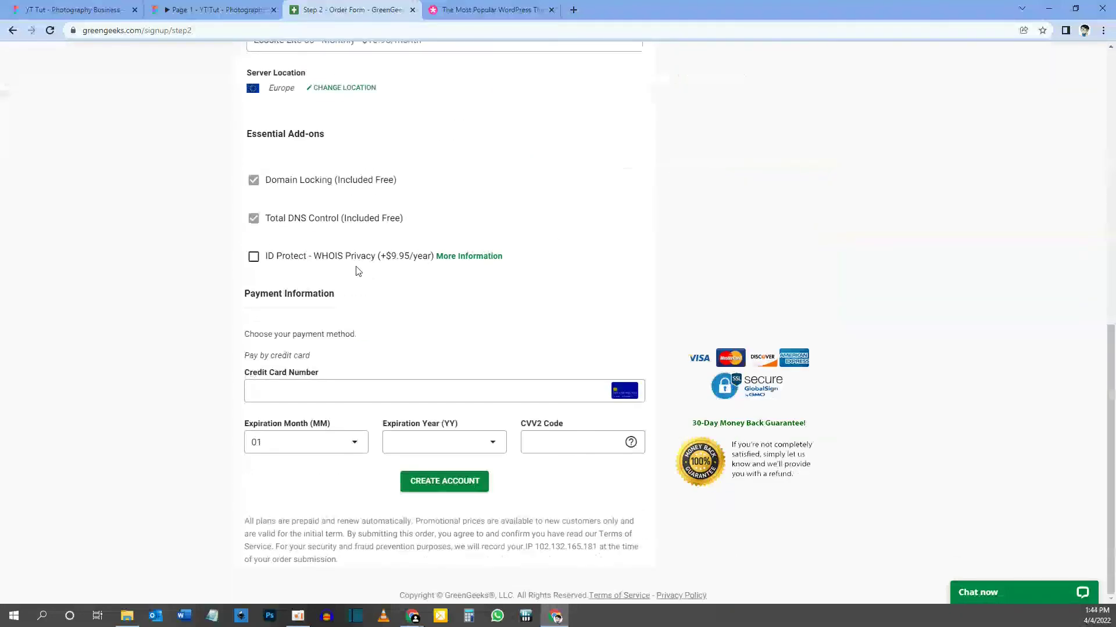
pyautogui.click(255, 258)
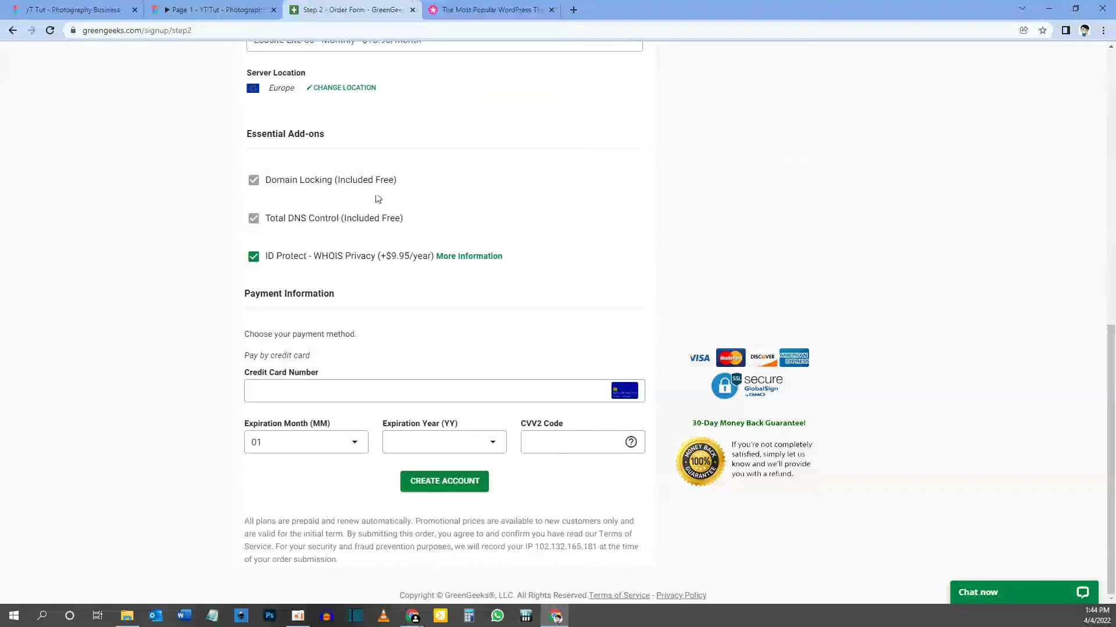
pyautogui.scroll(9, 384, 192)
pyautogui.scroll(-5, 395, 302)
pyautogui.scroll(-4, 434, 349)
pyautogui.scroll(10, 597, 281)
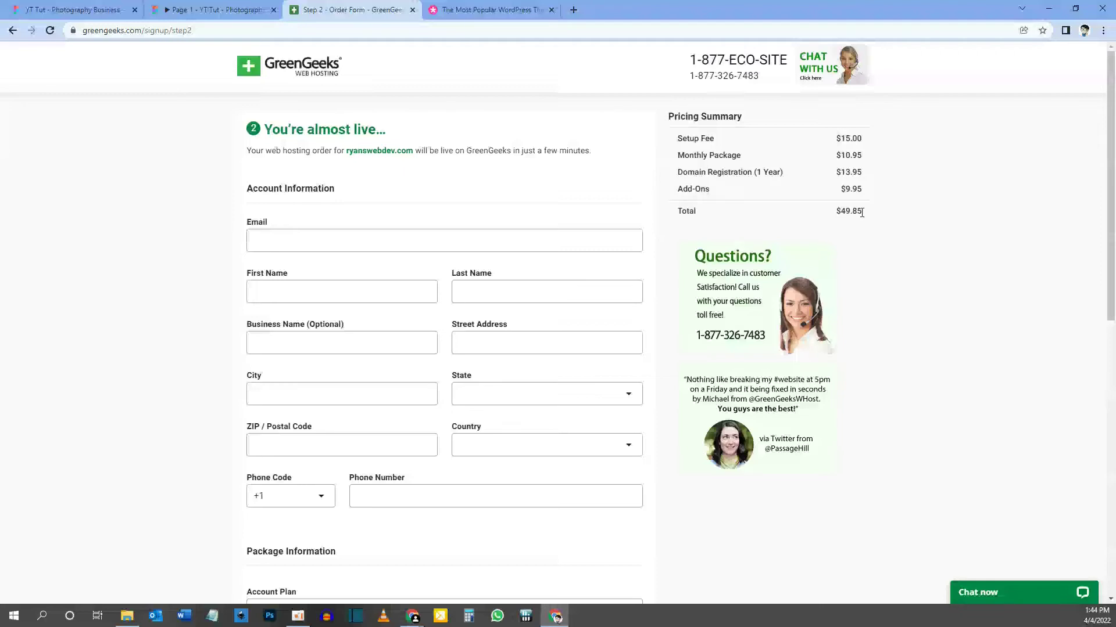
# Highlight the $10.95 monthly package price and bring up the Account Plan billing options.
pyautogui.doubleClick(852, 155)
pyautogui.scroll(-7, 697, 295)
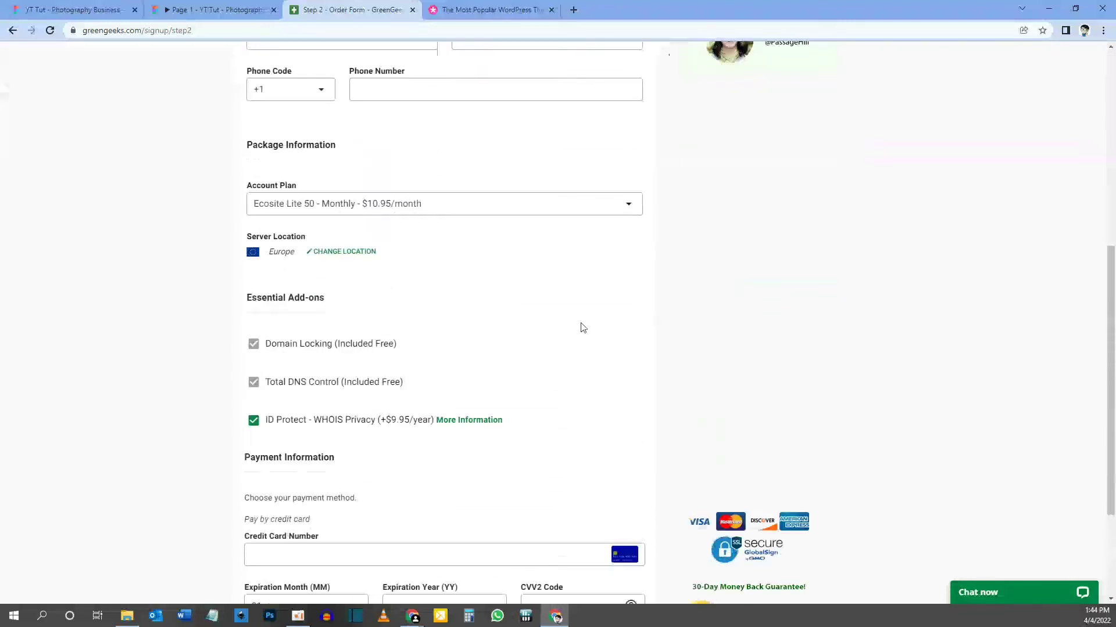
pyautogui.click(463, 208)
pyautogui.scroll(7, 695, 269)
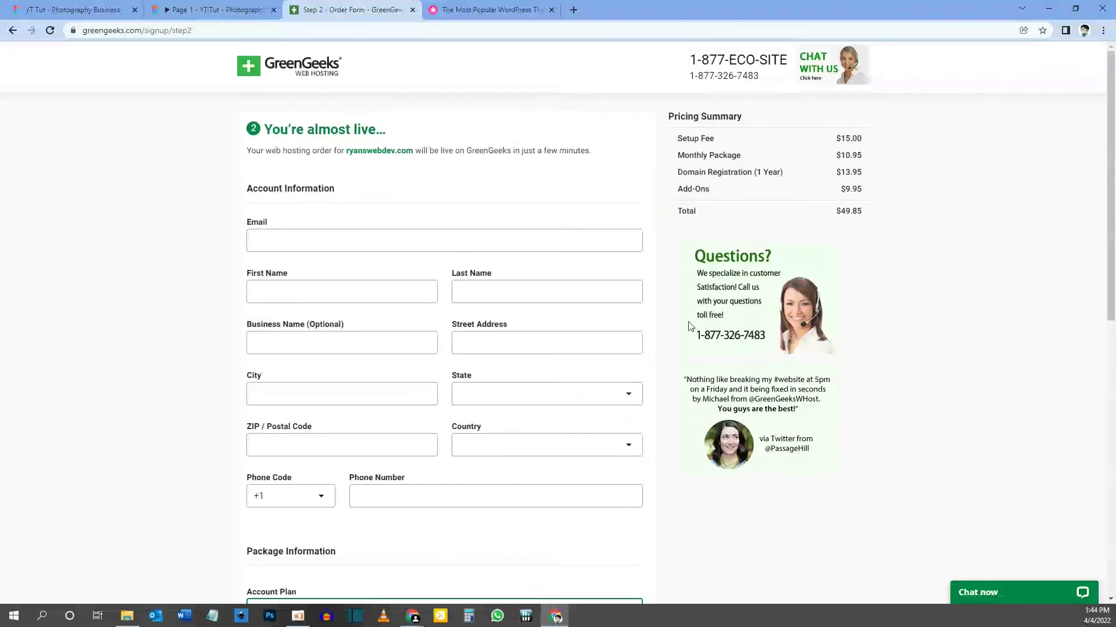
# Switch the Account Plan to Ecosite Lite 50 – Annually at $4.95/month.
pyautogui.scroll(-3, 683, 328)
pyautogui.scroll(-3, 684, 329)
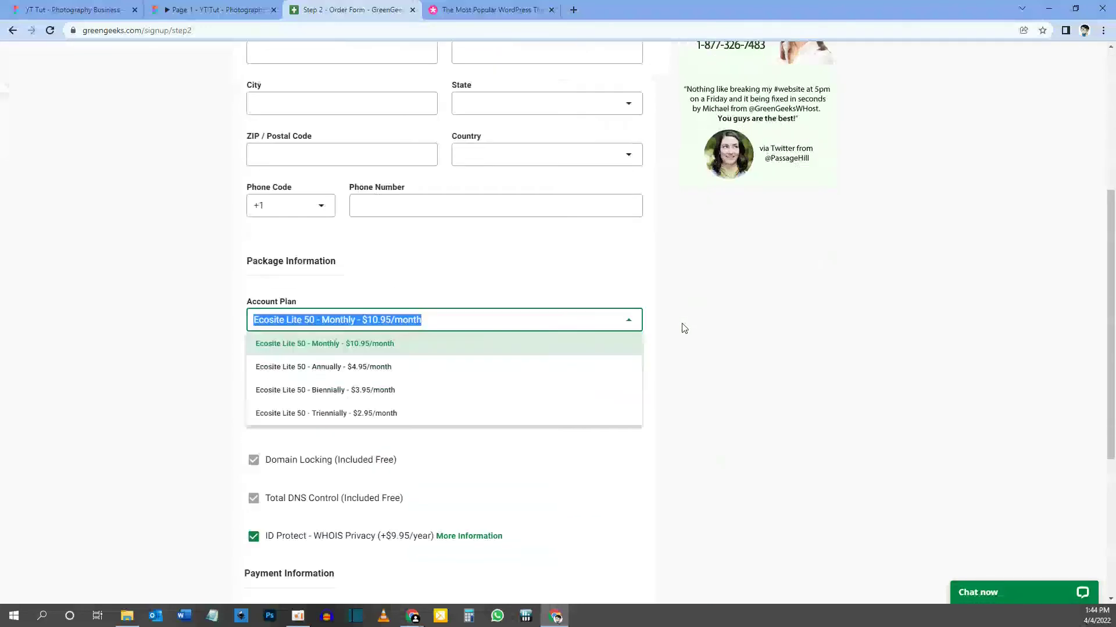
pyautogui.click(361, 371)
pyautogui.scroll(6, 752, 379)
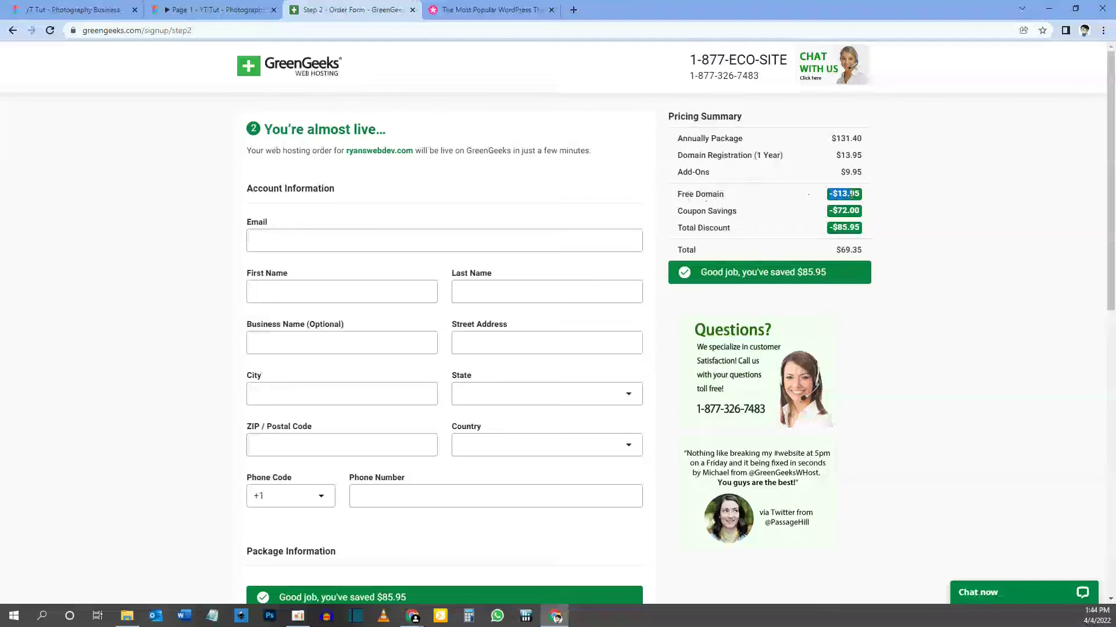
# Highlight the Coupon Savings, $69.35 order total and $131.40 annual package price in the summary.
pyautogui.moveTo(688, 211); pyautogui.dragTo(736, 216)
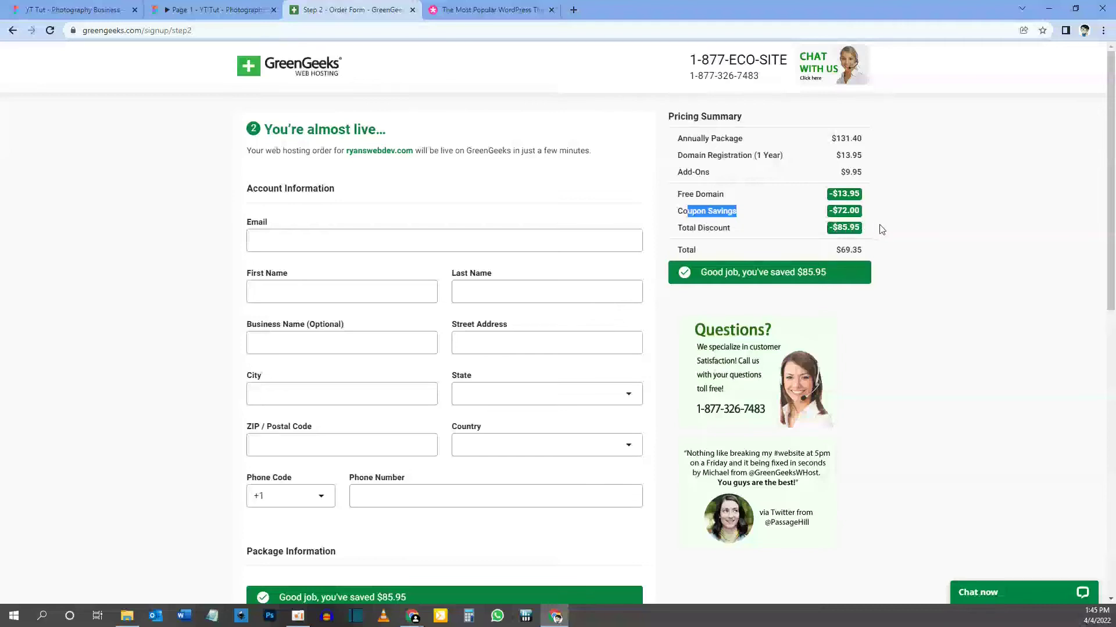
pyautogui.click(914, 239)
pyautogui.moveTo(835, 253); pyautogui.dragTo(869, 254)
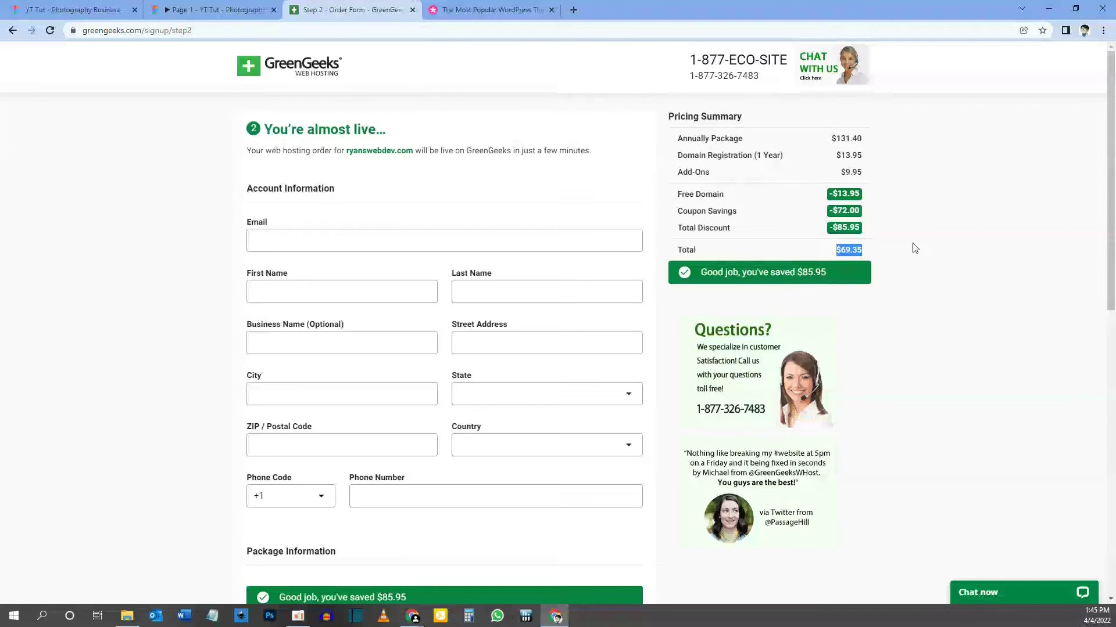
pyautogui.click(887, 254)
pyautogui.moveTo(830, 141); pyautogui.dragTo(865, 141)
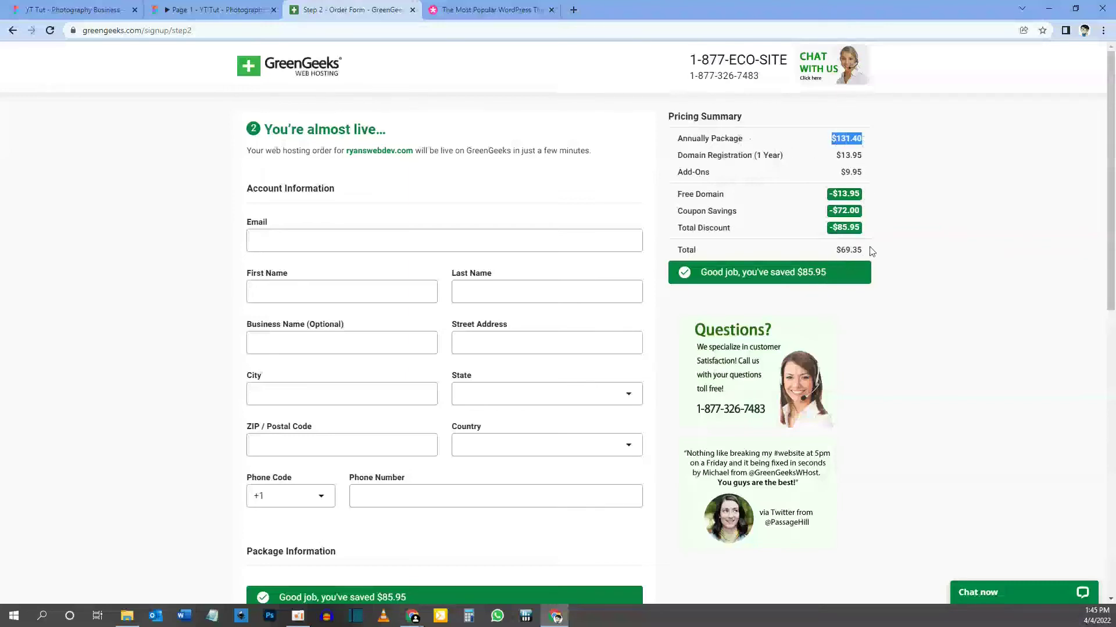
pyautogui.moveTo(834, 254); pyautogui.dragTo(872, 257)
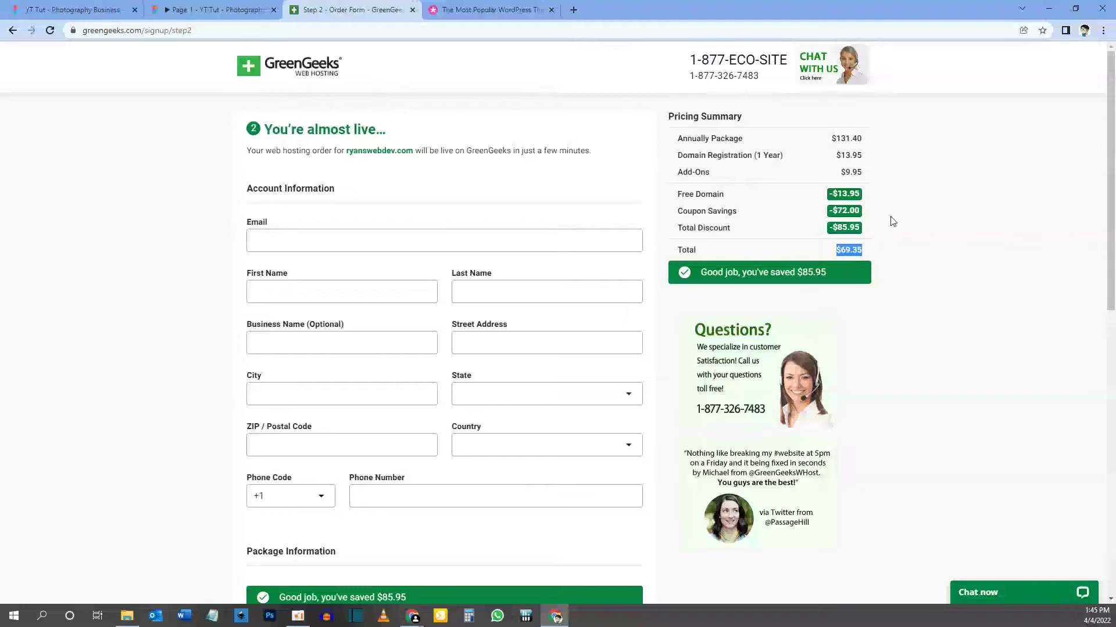
pyautogui.moveTo(831, 140); pyautogui.dragTo(880, 143)
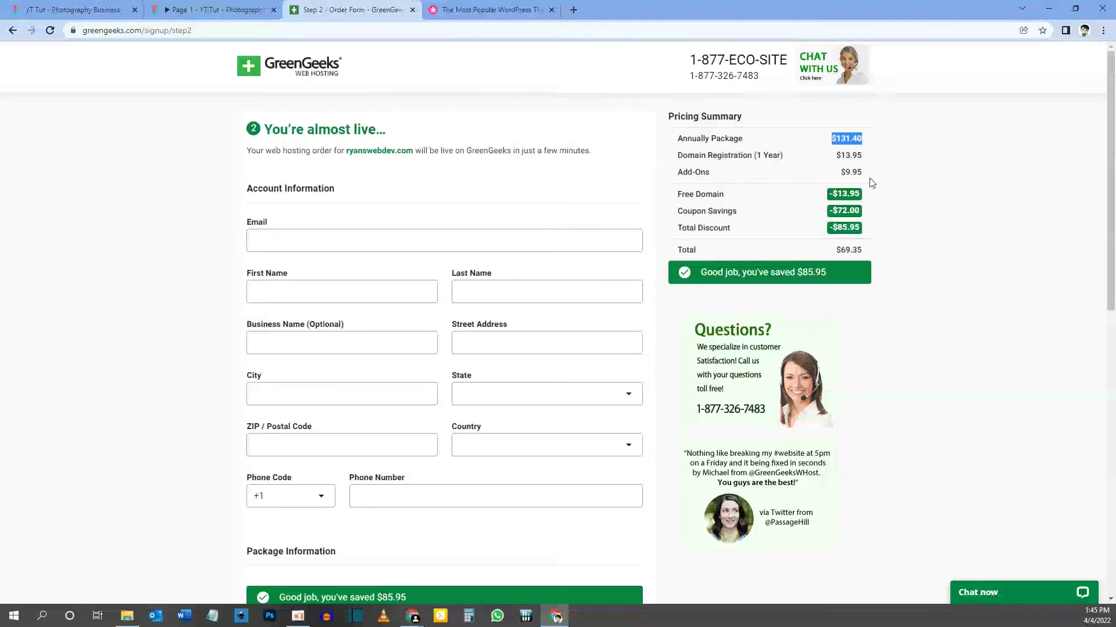
pyautogui.scroll(-5, 588, 382)
pyautogui.click(407, 366)
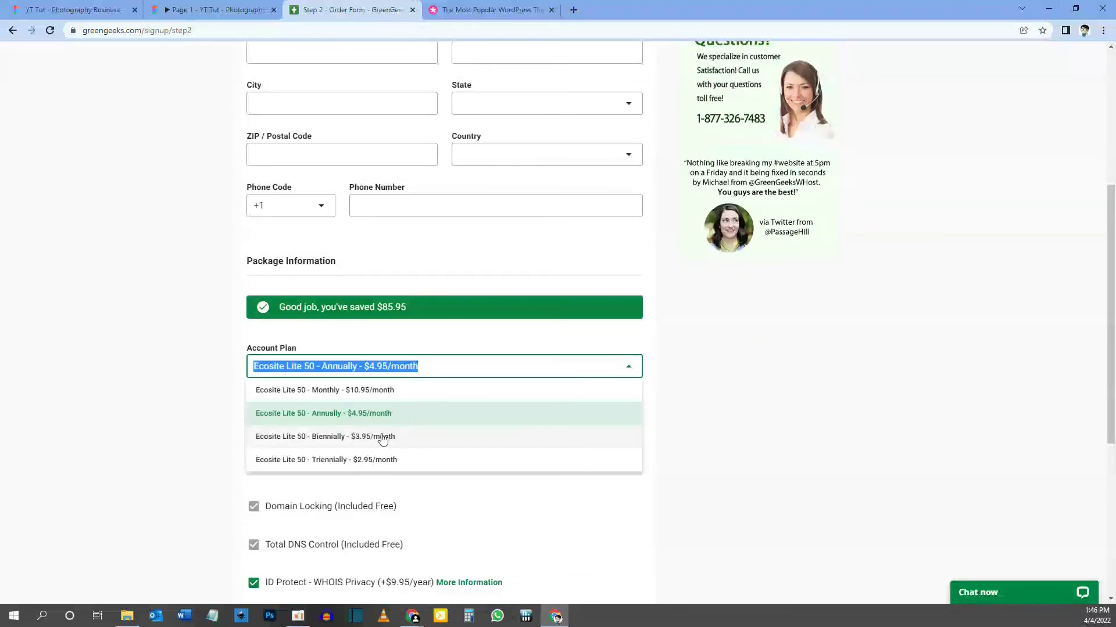
# Keep annual billing, enable CHANGE LOCATION, and leave Server Location set to Europe.
pyautogui.click(736, 364)
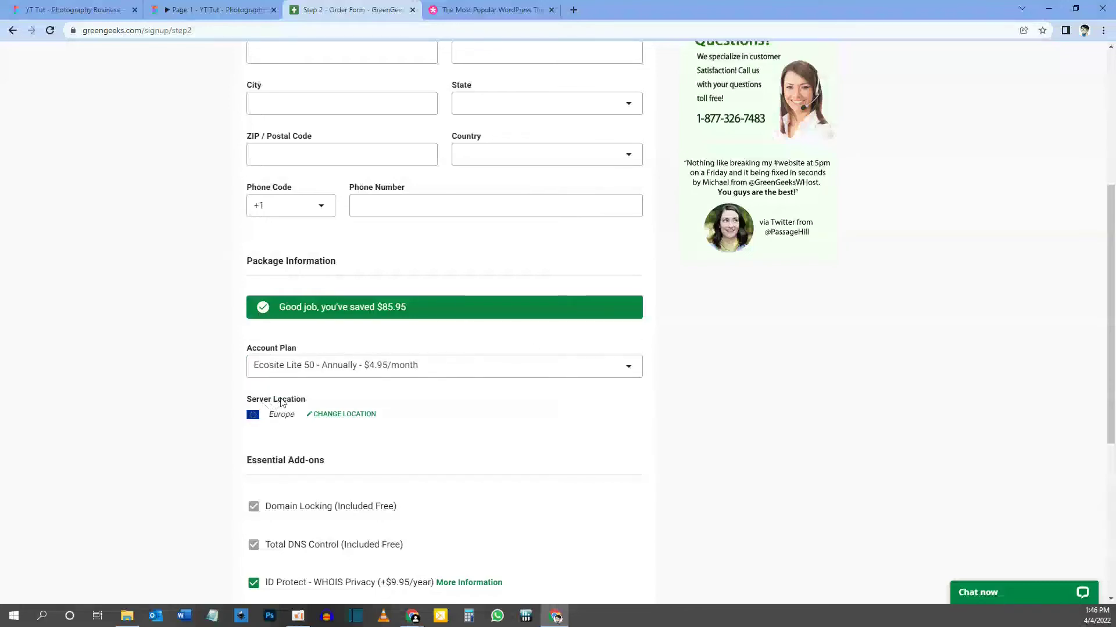
pyautogui.click(328, 415)
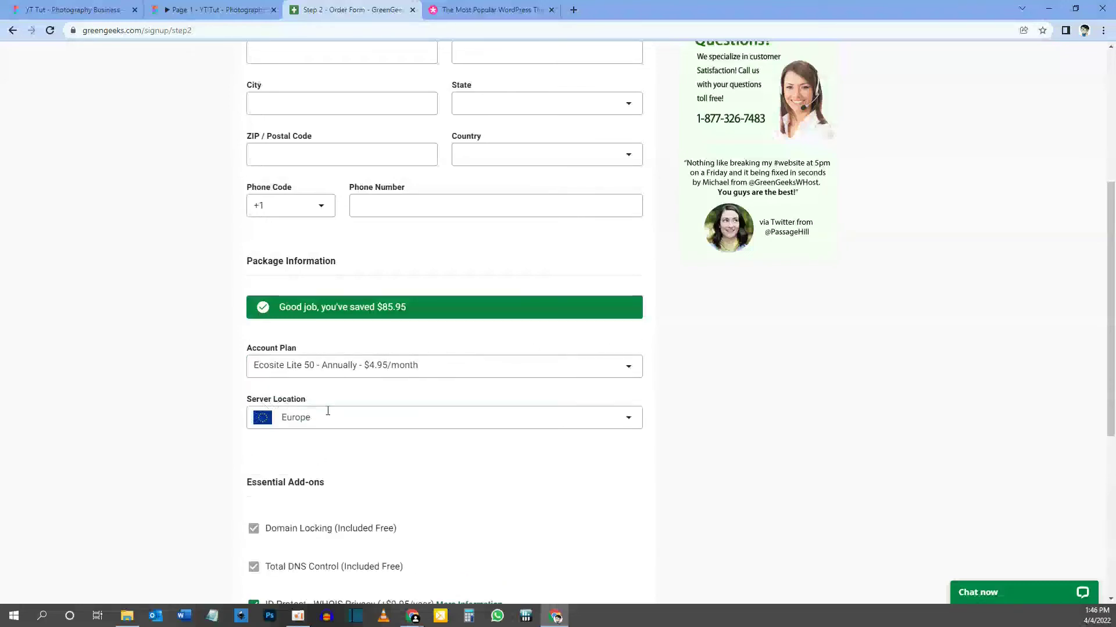
pyautogui.click(326, 416)
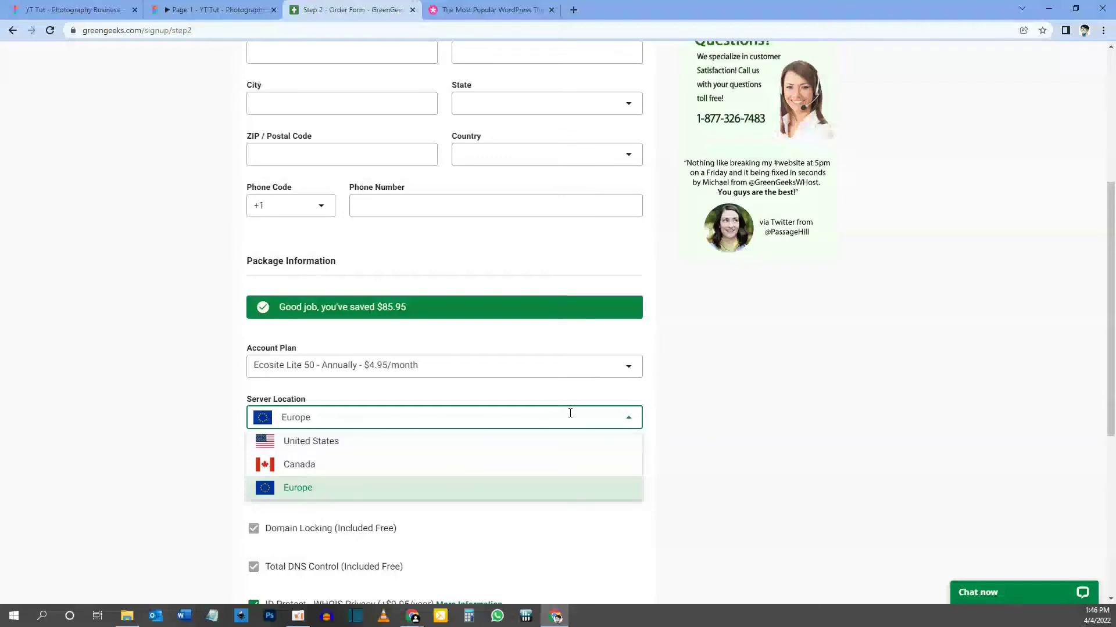
pyautogui.click(656, 421)
pyautogui.scroll(-3, 346, 367)
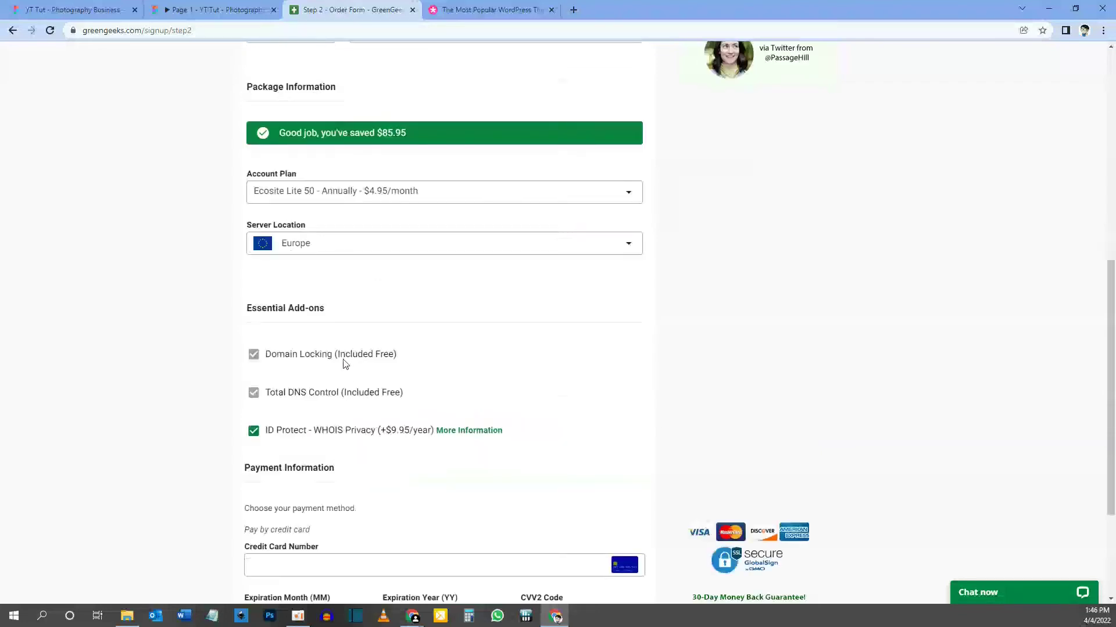
pyautogui.scroll(-3, 331, 311)
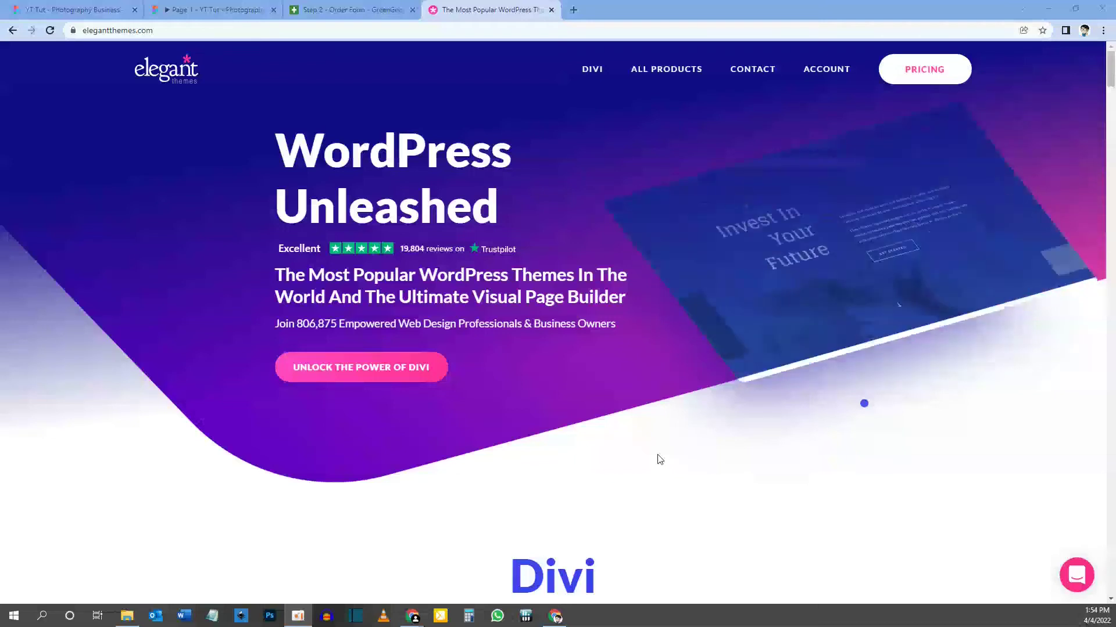
# Open the pricing page and compare Yearly and Lifetime Access features like Unlimited Website Usage and One Time Fee.
pyautogui.moveTo(324, 286); pyautogui.dragTo(425, 283)
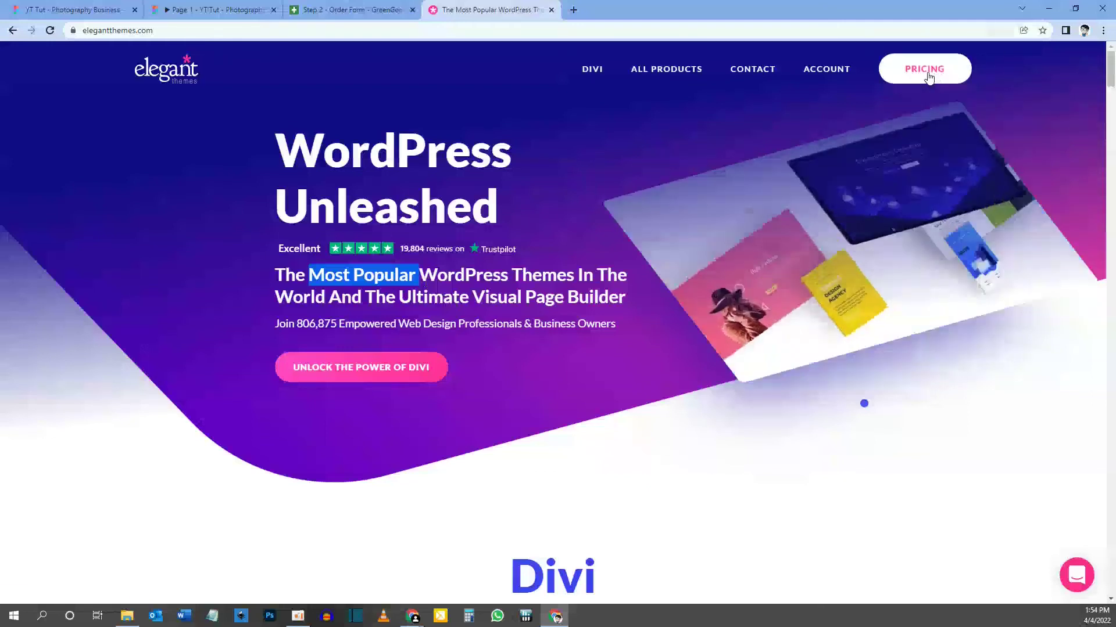
pyautogui.click(928, 75)
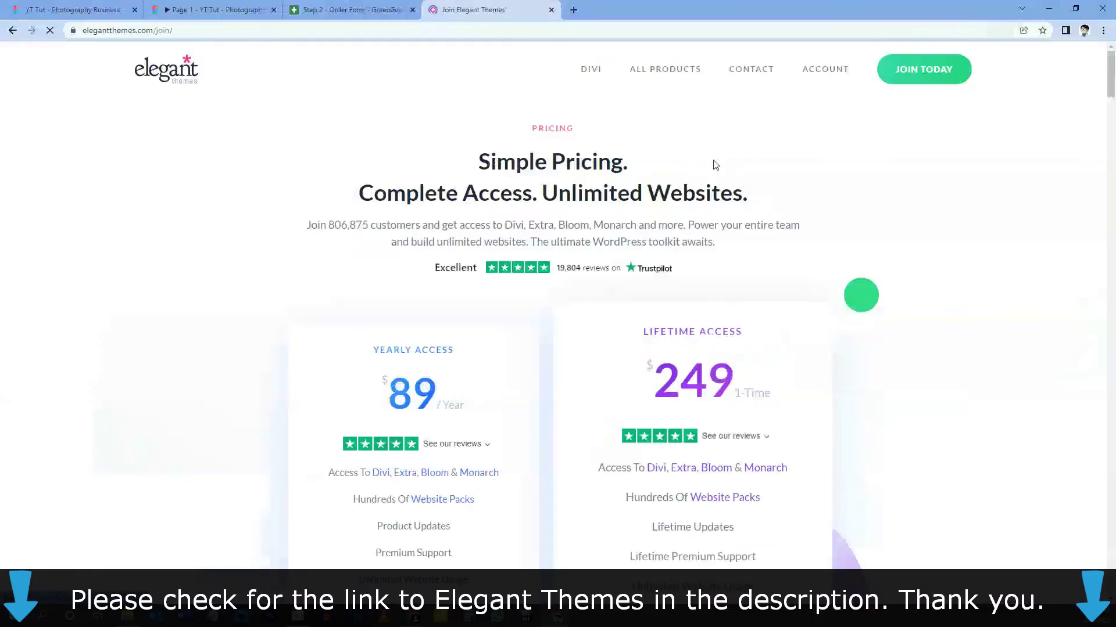
pyautogui.scroll(-3, 774, 138)
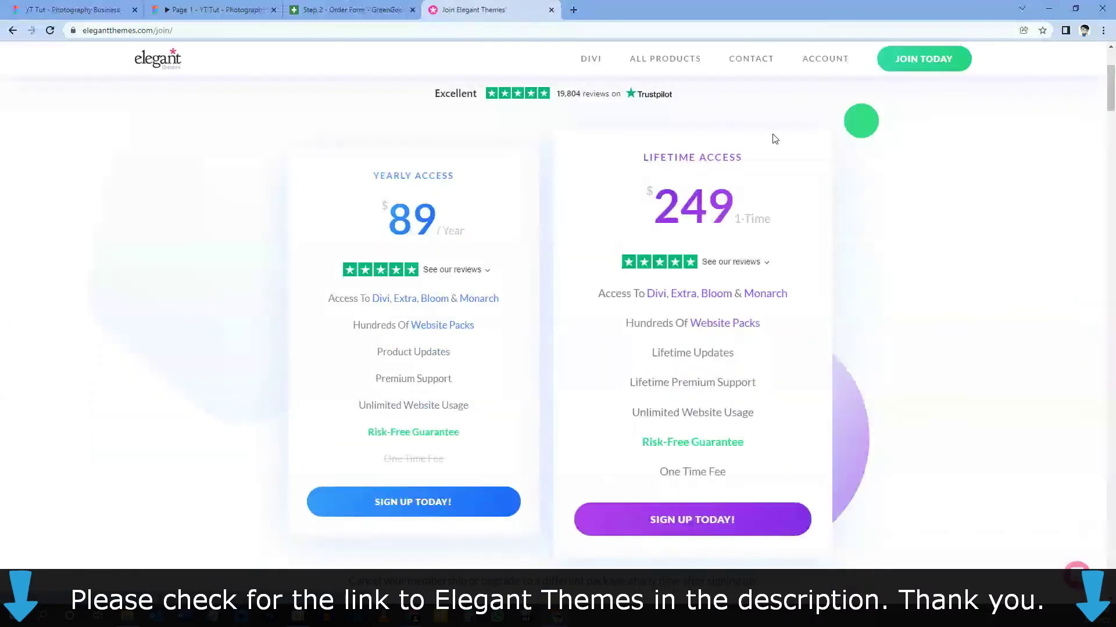
pyautogui.moveTo(373, 174); pyautogui.dragTo(461, 181)
pyautogui.moveTo(649, 157); pyautogui.dragTo(746, 160)
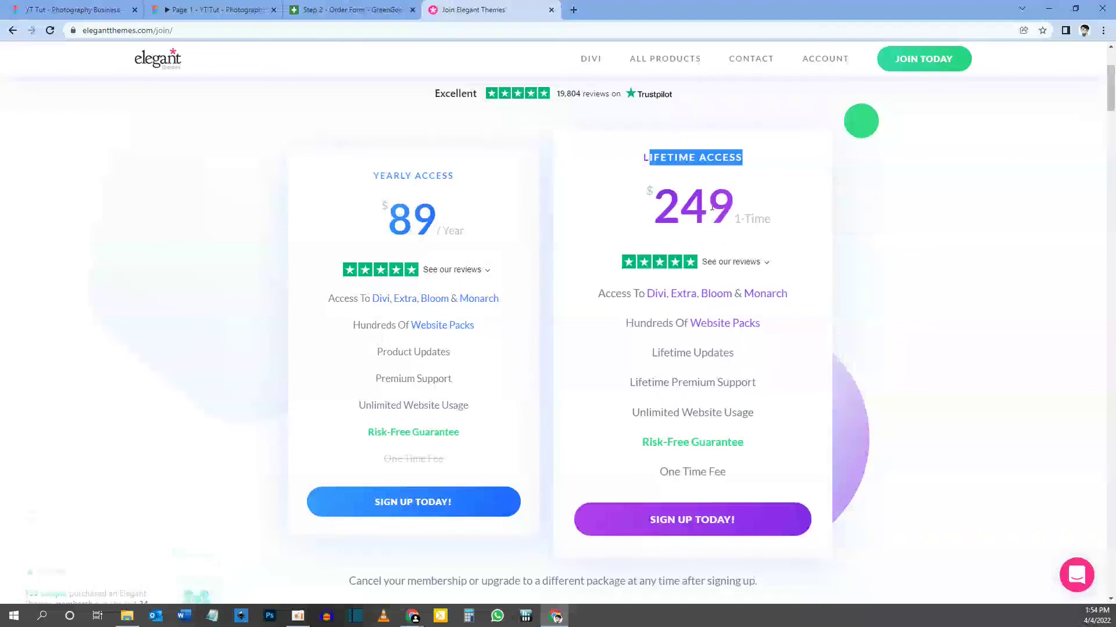
pyautogui.moveTo(386, 176); pyautogui.dragTo(432, 178)
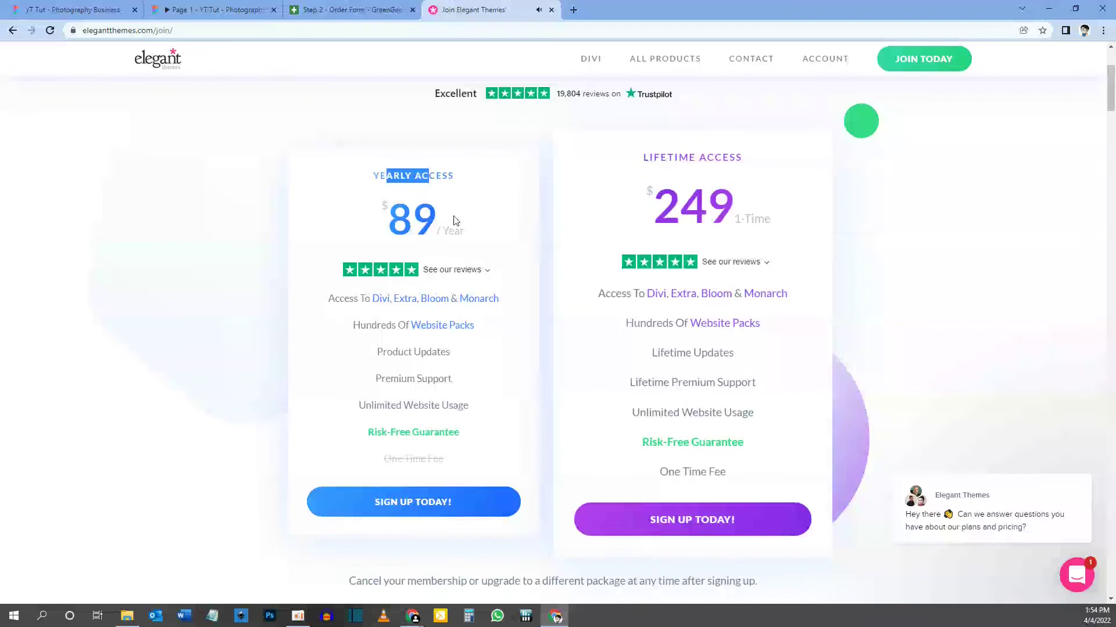
pyautogui.moveTo(641, 168); pyautogui.dragTo(721, 174)
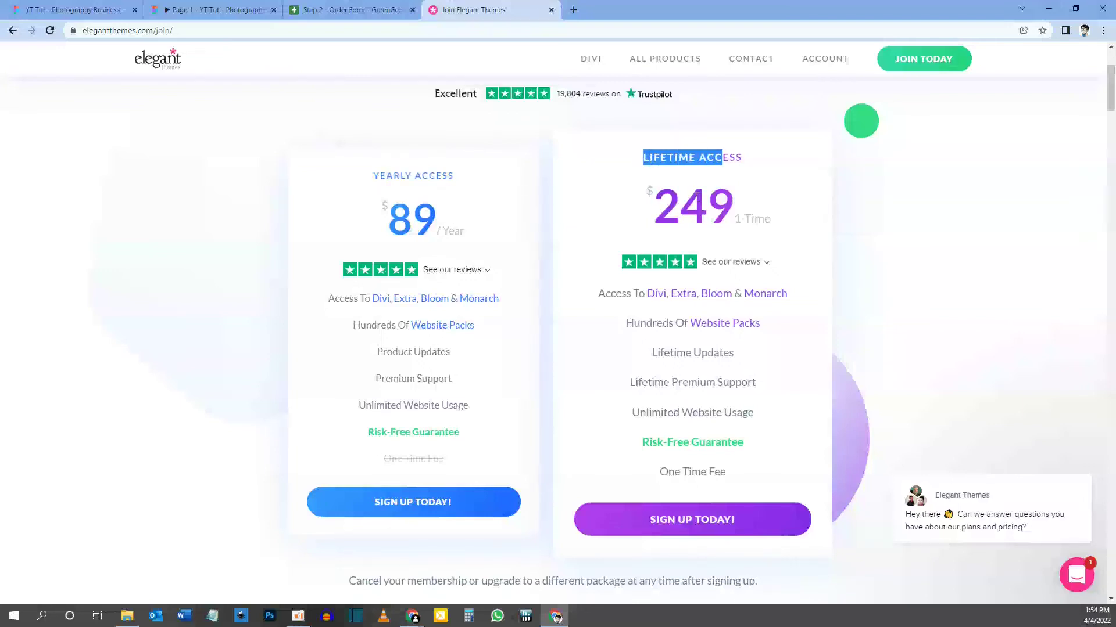
pyautogui.moveTo(646, 414); pyautogui.dragTo(731, 414)
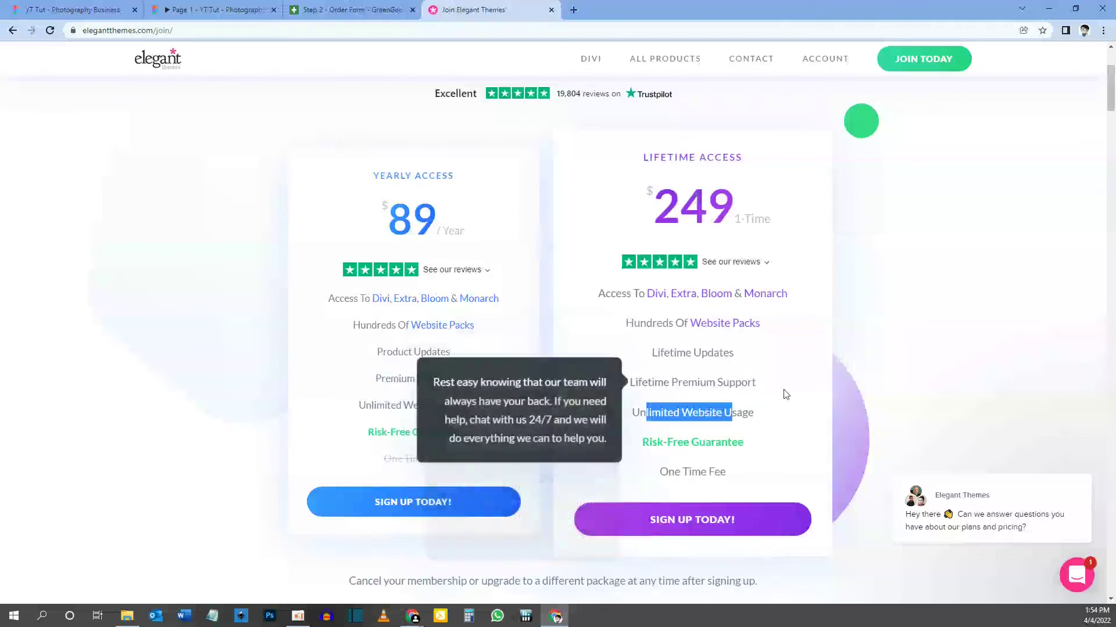
pyautogui.moveTo(660, 472); pyautogui.dragTo(733, 472)
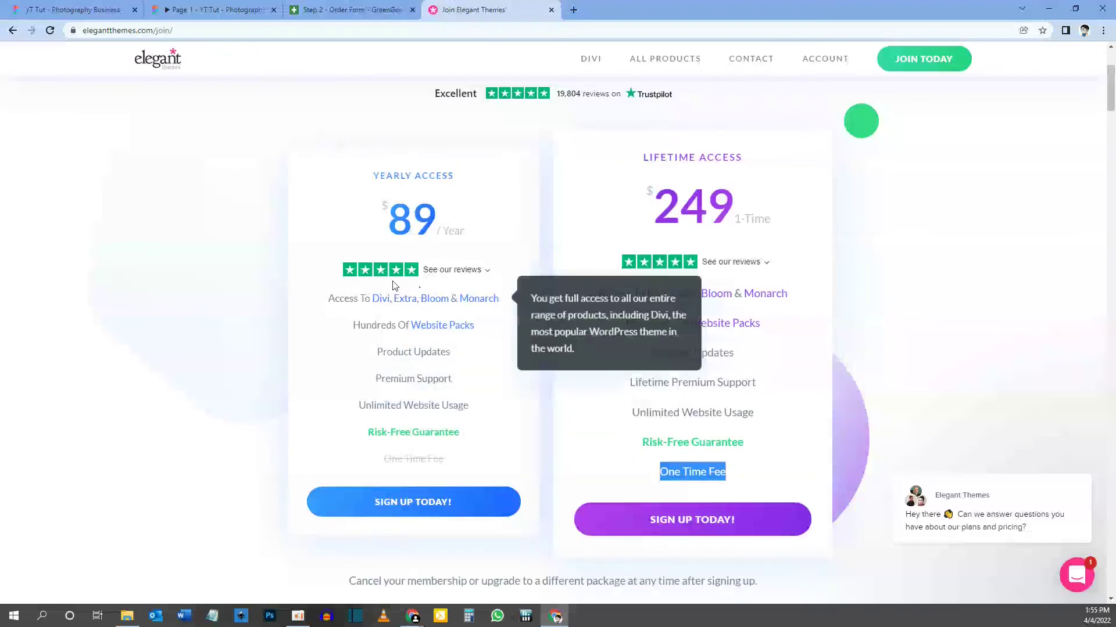
# Compare the $249 lifetime and $89 yearly prices, then sign up for Lifetime Access.
pyautogui.moveTo(379, 353)
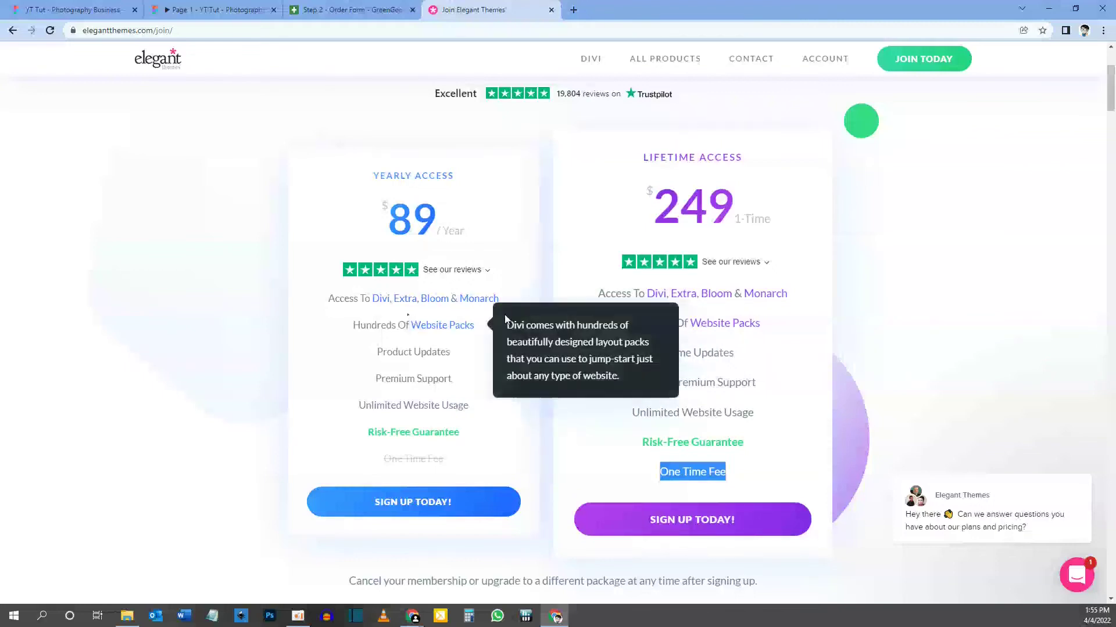
pyautogui.moveTo(401, 380)
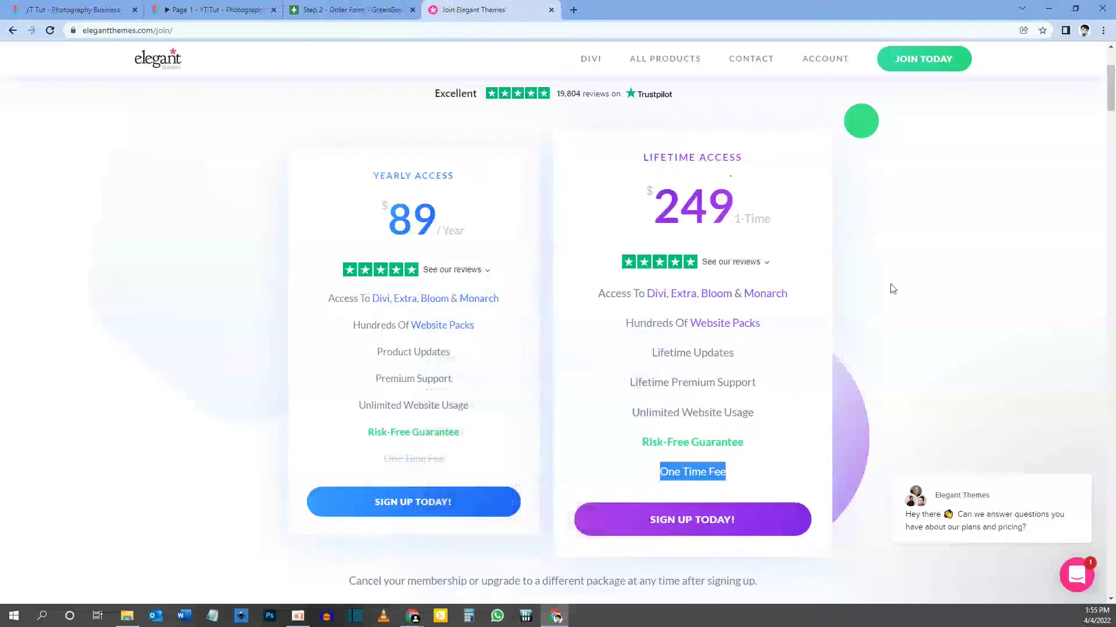
pyautogui.moveTo(654, 207); pyautogui.dragTo(710, 207)
pyautogui.click(678, 206)
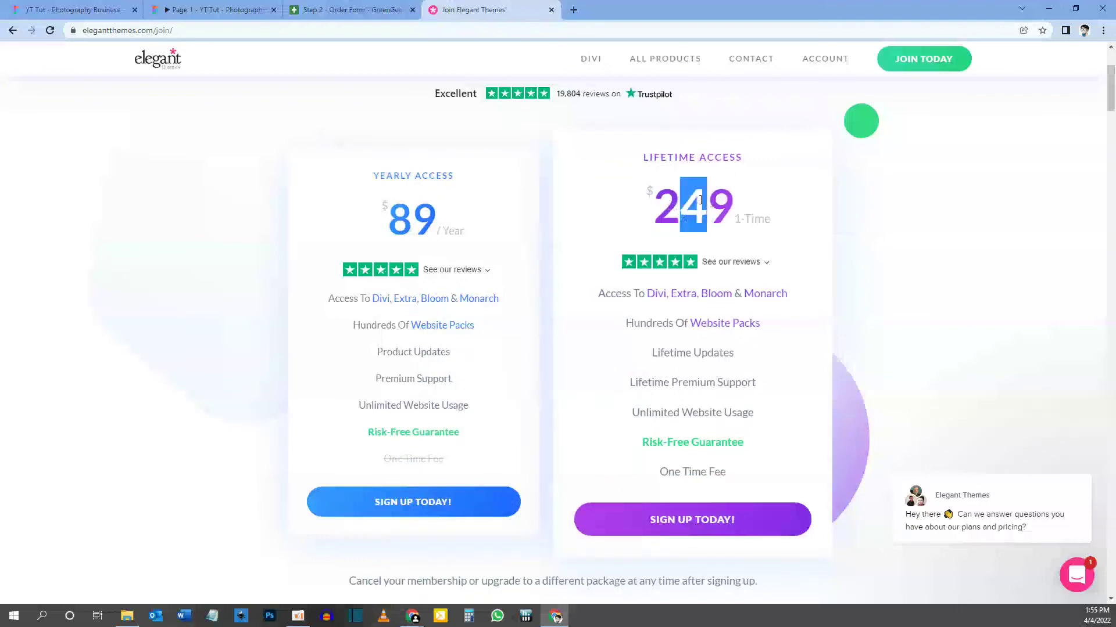
pyautogui.moveTo(388, 218); pyautogui.dragTo(515, 229)
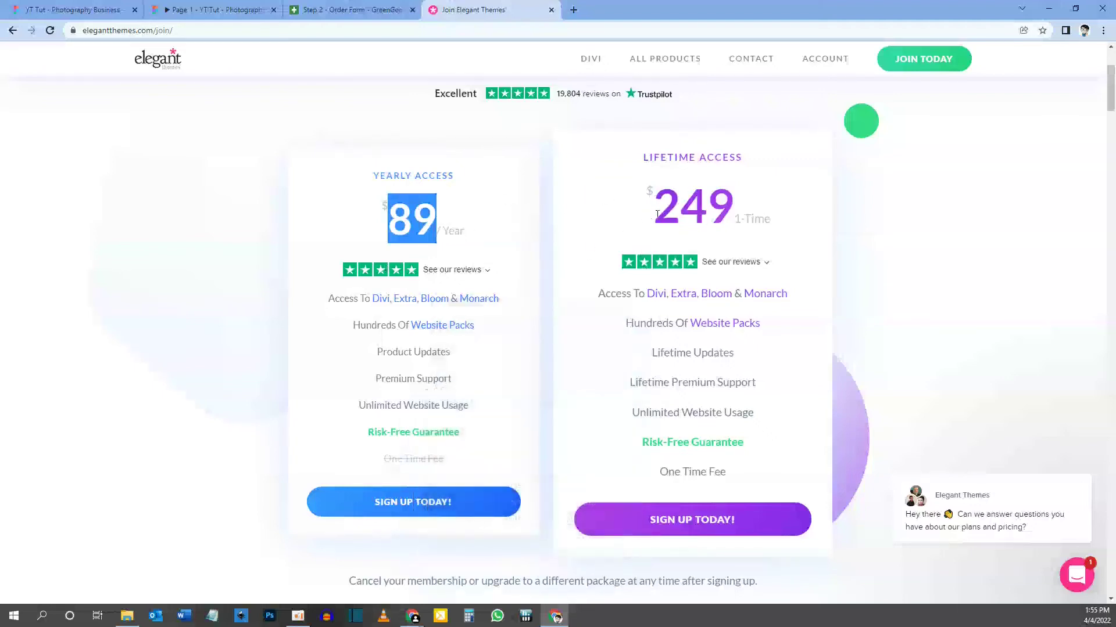
pyautogui.click(661, 521)
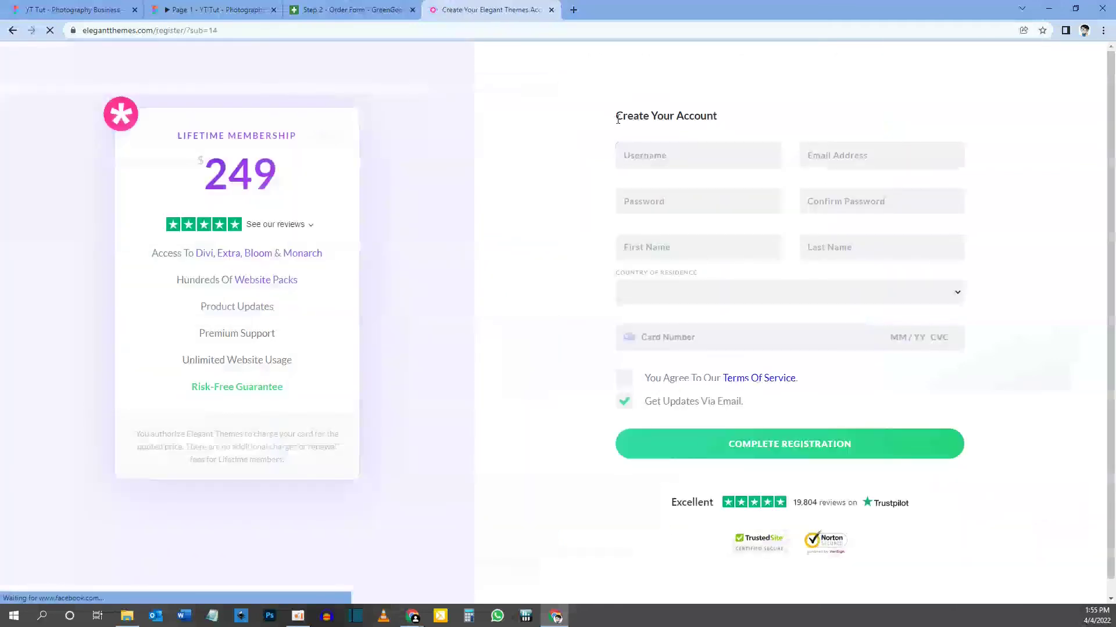
# Agree to the Terms Of Service on the Create Your Account form.
pyautogui.moveTo(618, 118); pyautogui.dragTo(740, 116)
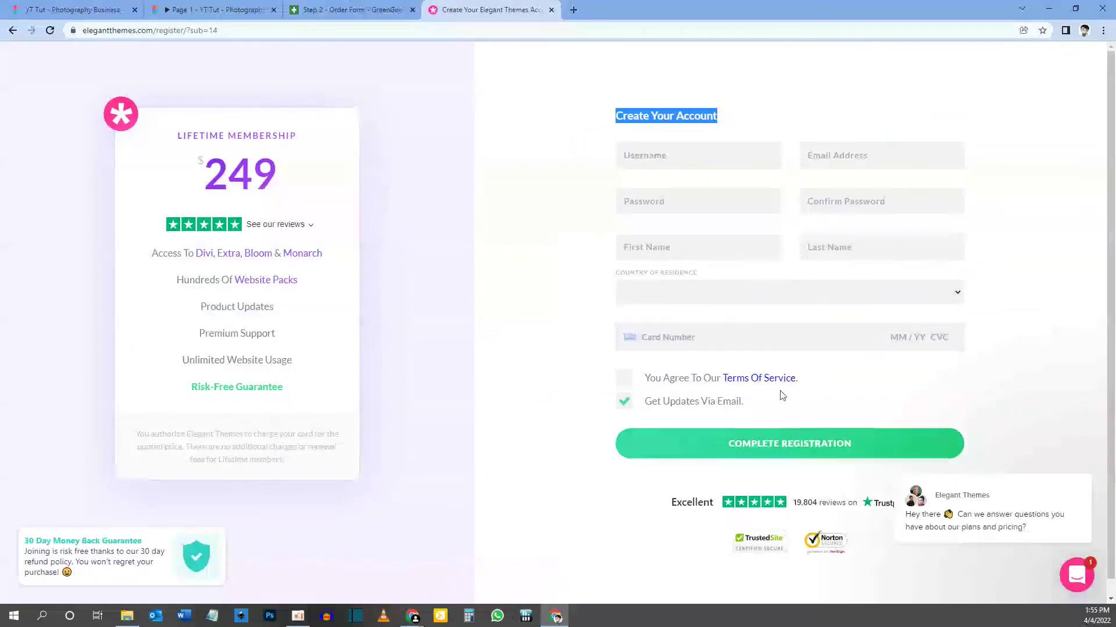
pyautogui.click(623, 381)
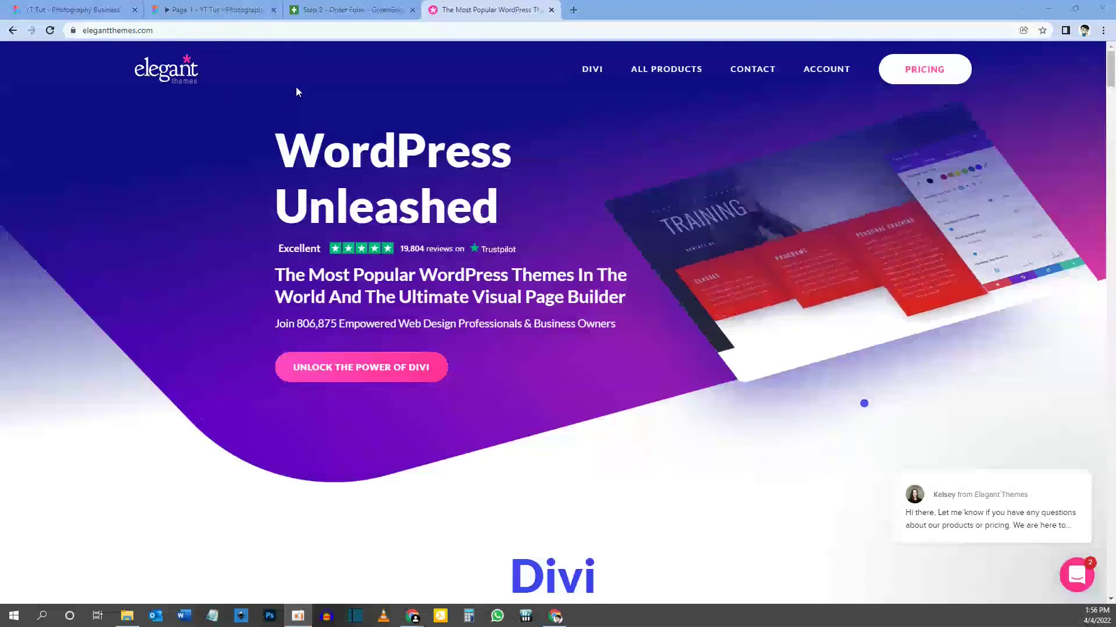
# Bring up the ACCOUNT member login and focus its Username and Password fields.
pyautogui.moveTo(825, 72)
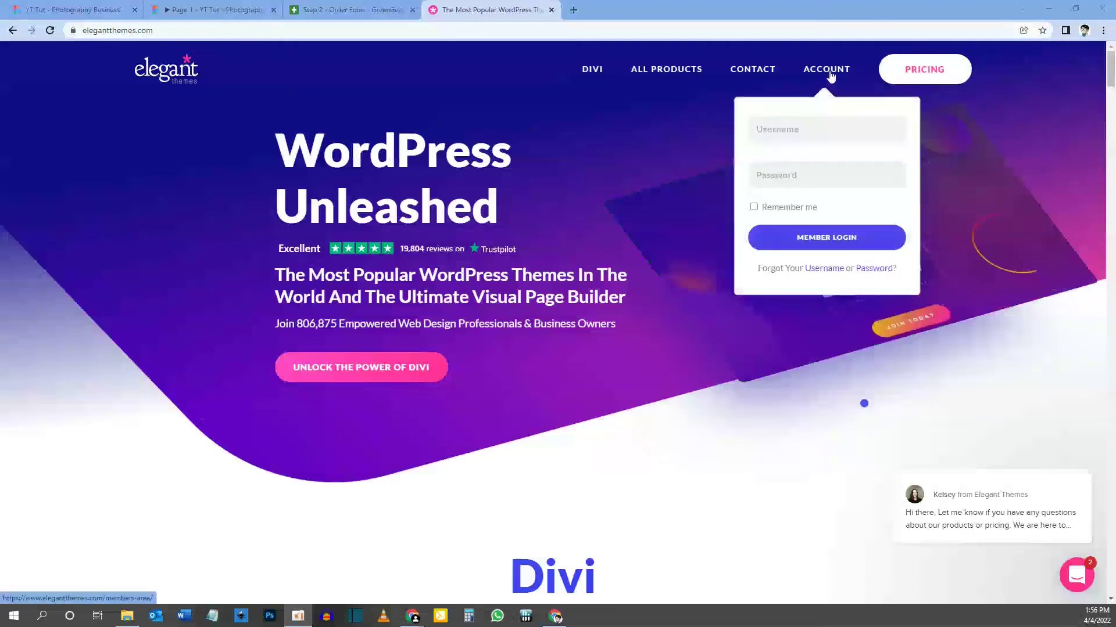
pyautogui.click(819, 129)
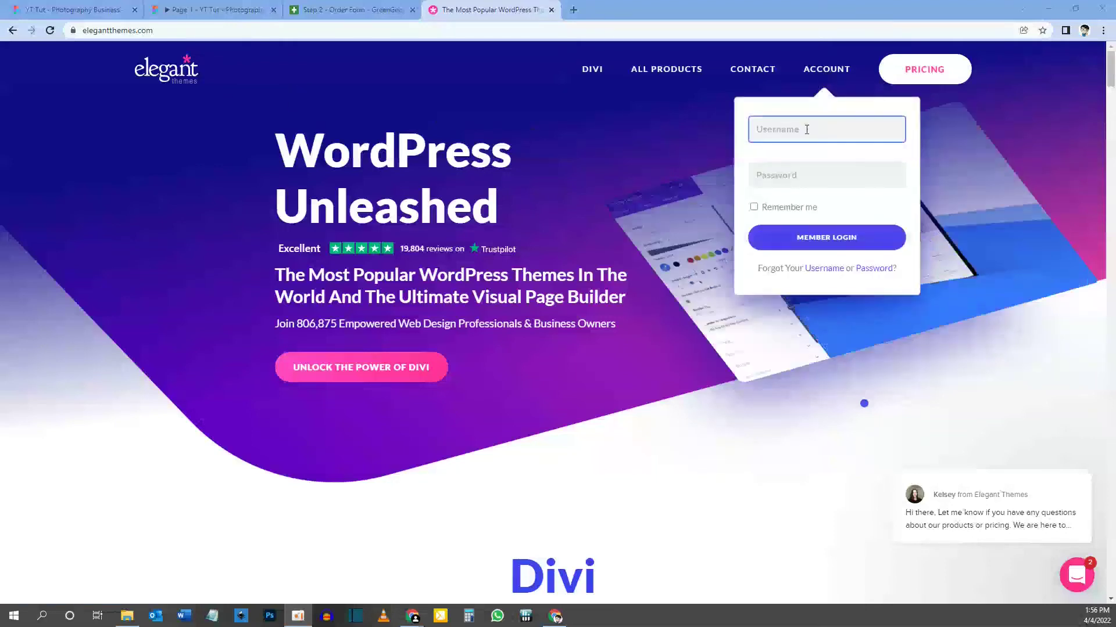
pyautogui.click(804, 173)
pyautogui.click(805, 136)
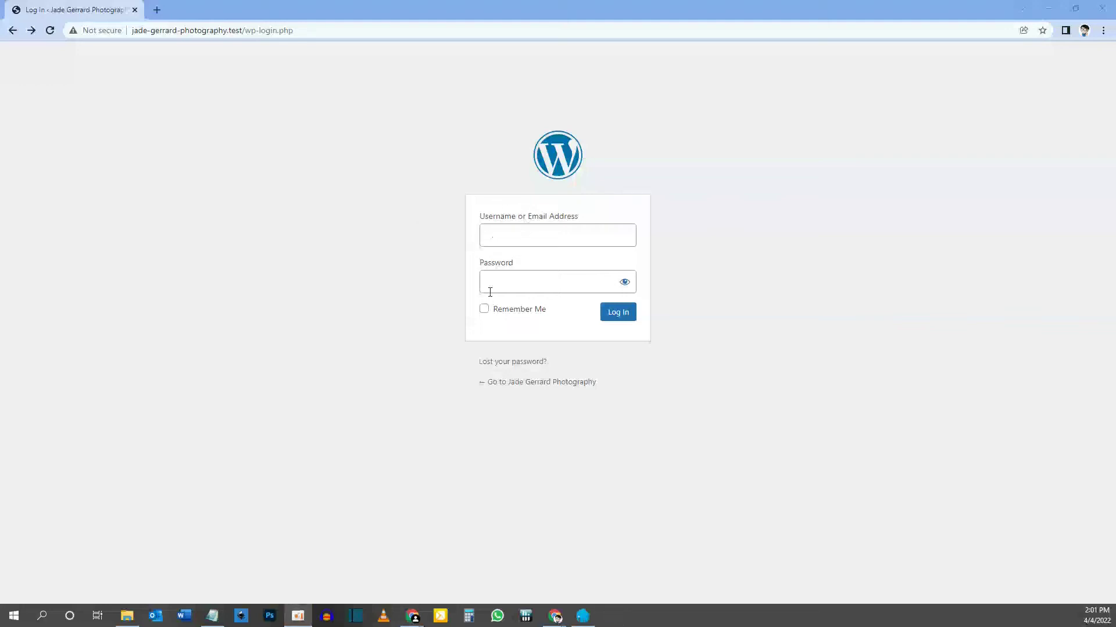
# Log in to WordPress with the admin username and the account password.
pyautogui.click(502, 237)
pyautogui.write('admin')
pyautogui.press('Tab')
pyautogui.write('********')
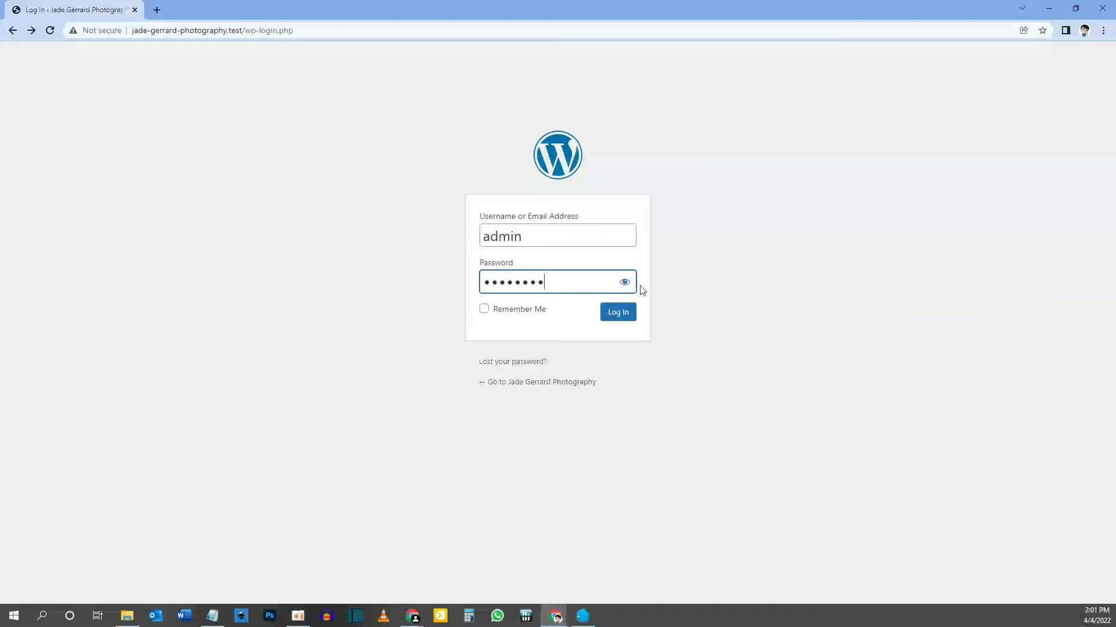
pyautogui.click(619, 313)
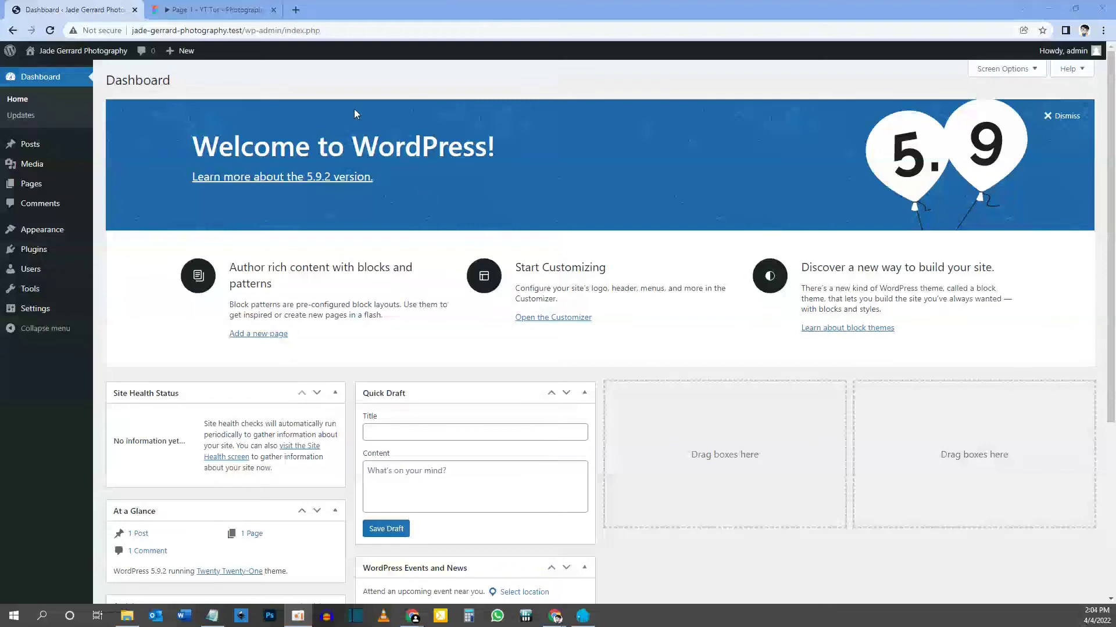
pyautogui.click(215, 9)
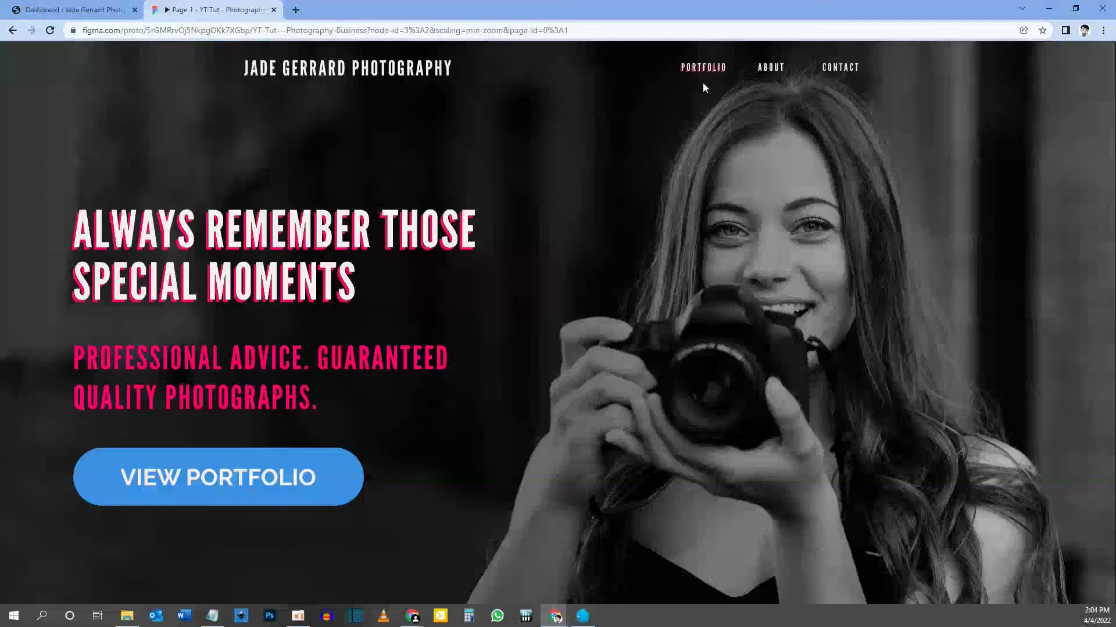
# Scroll through the Figma photography homepage prototype to the contact footer and back up.
pyautogui.scroll(-15, 589, 274)
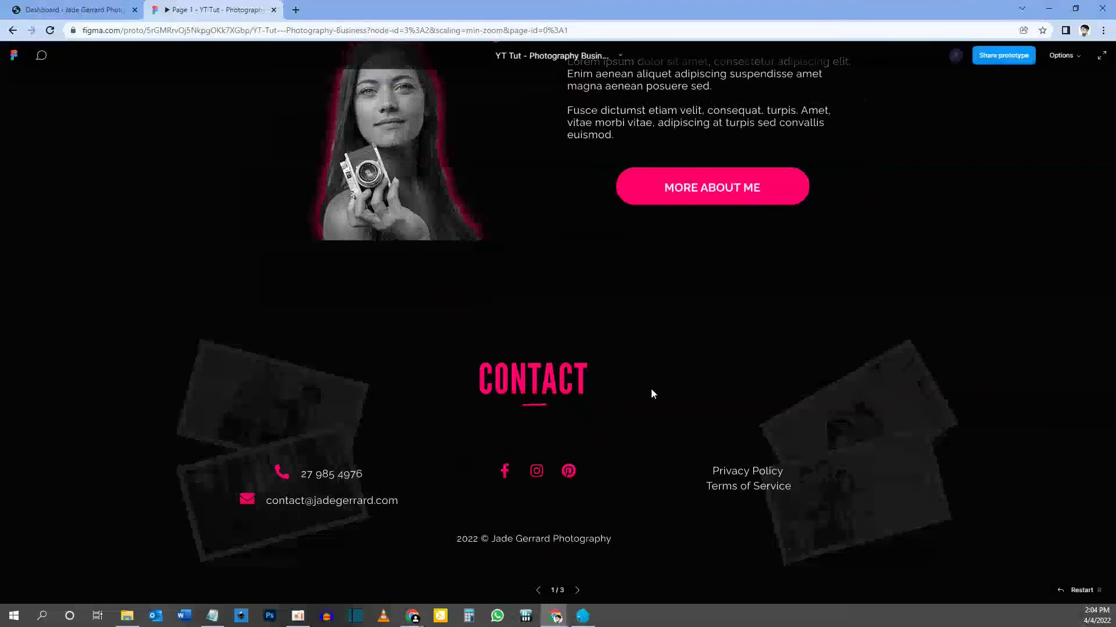
pyautogui.scroll(10, 651, 388)
pyautogui.scroll(9, 651, 388)
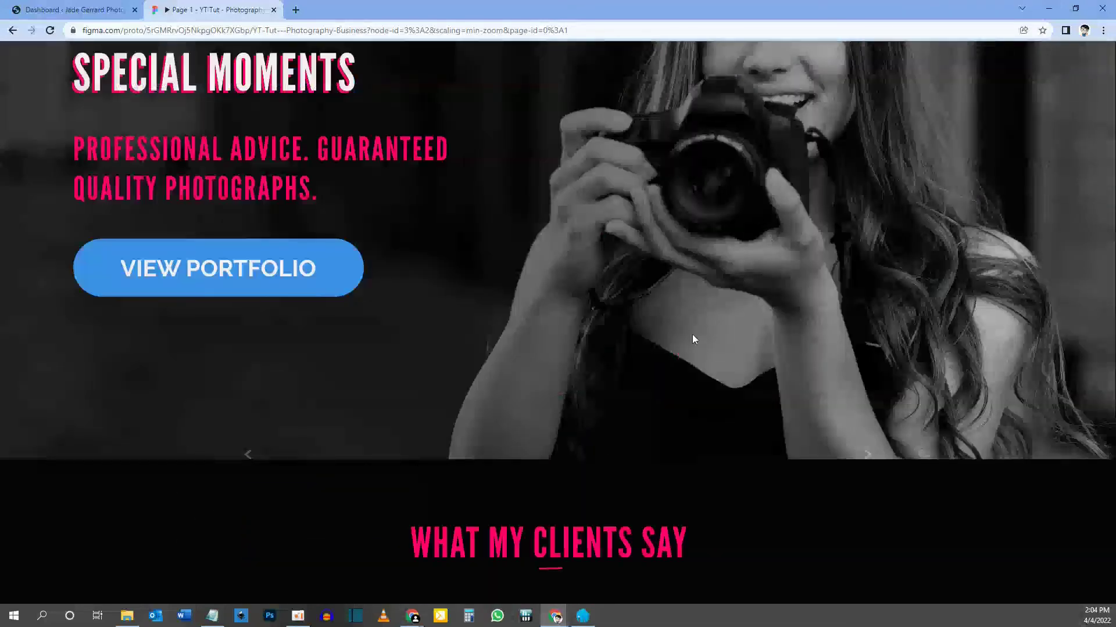
pyautogui.scroll(-10, 529, 263)
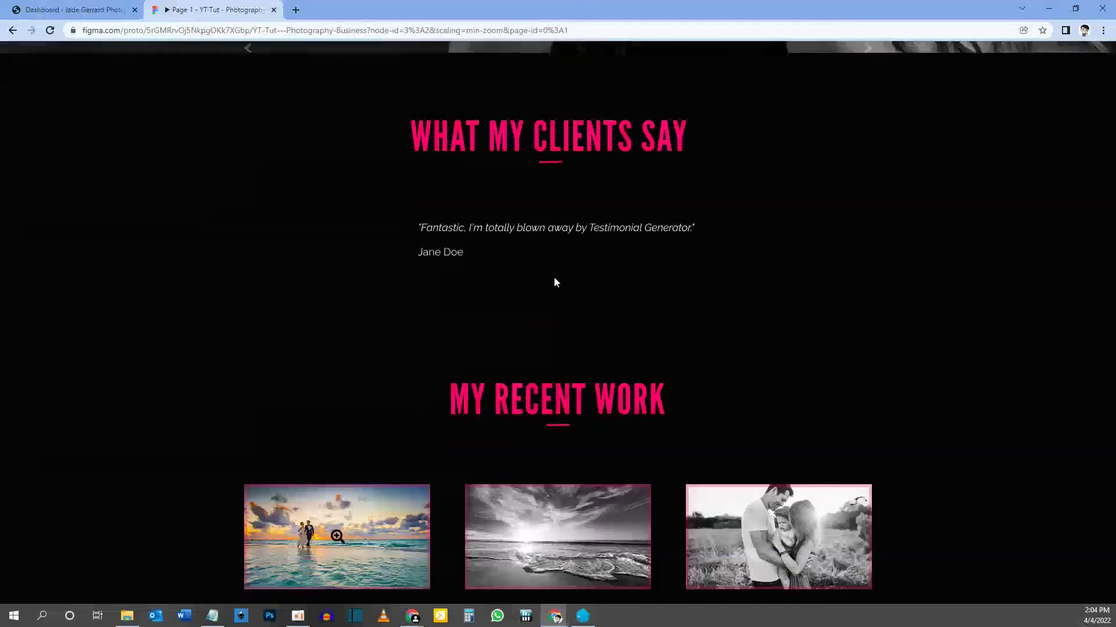
pyautogui.scroll(-10, 536, 349)
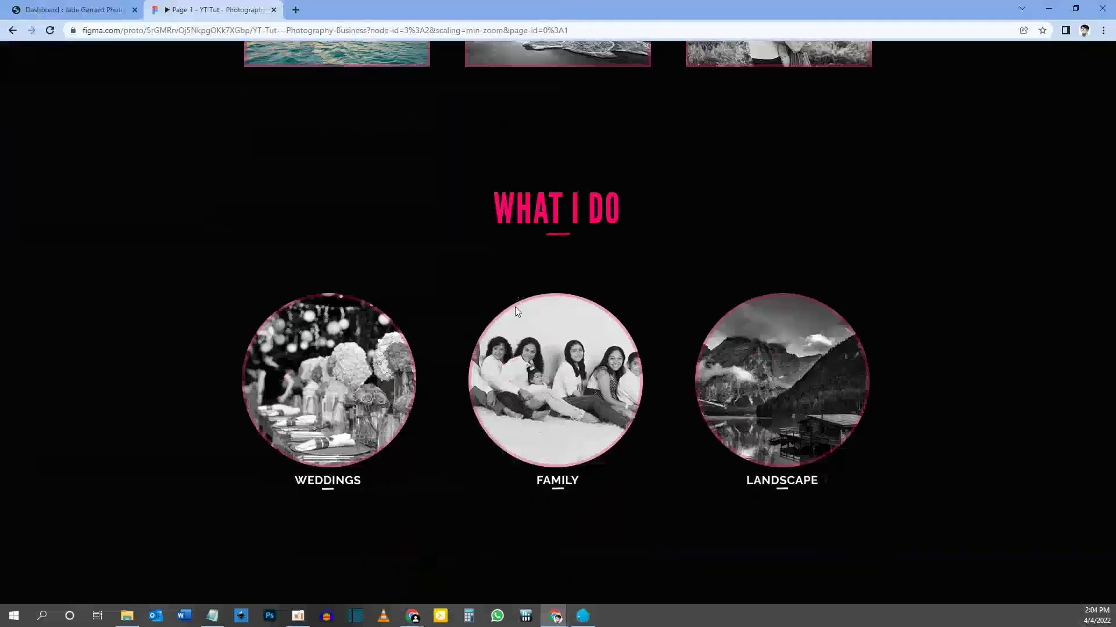
pyautogui.scroll(-3, 517, 410)
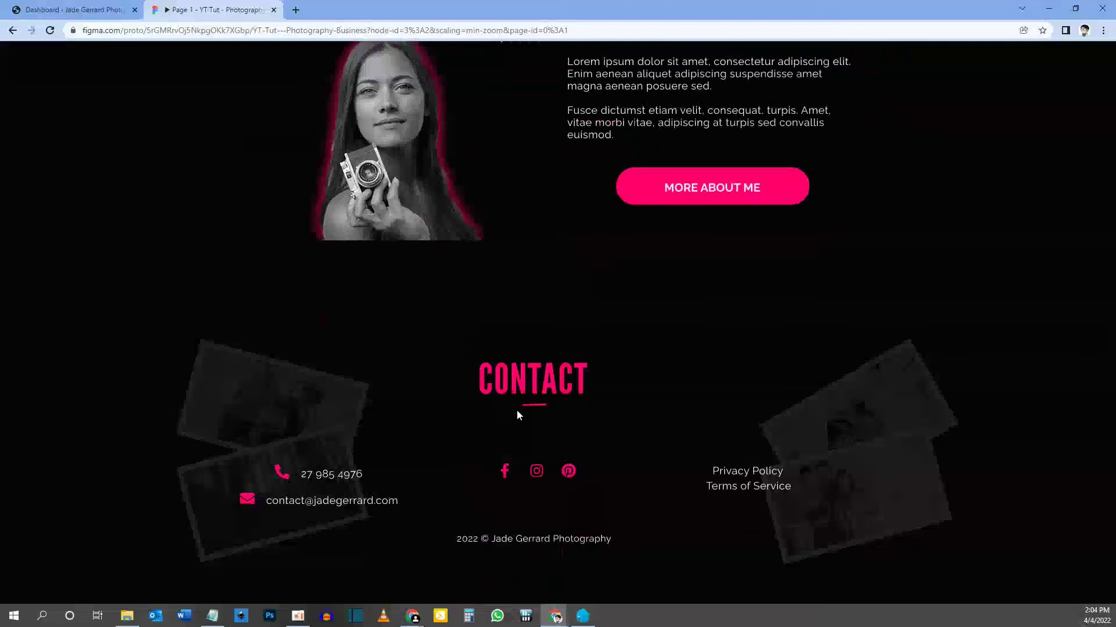
pyautogui.scroll(10, 517, 410)
pyautogui.scroll(3, 519, 415)
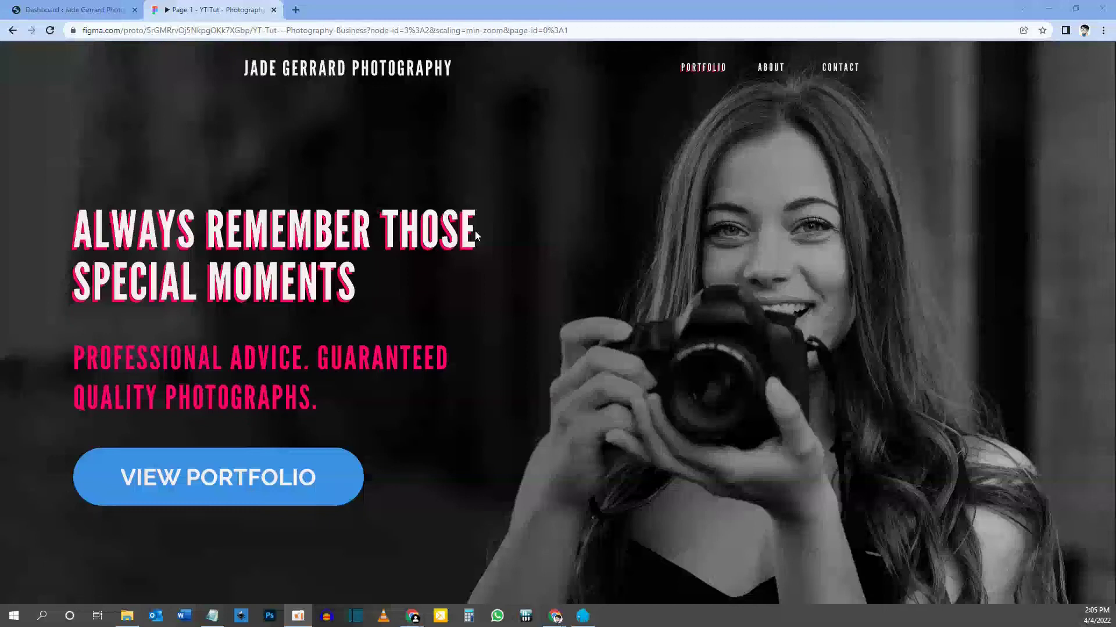
pyautogui.click(77, 9)
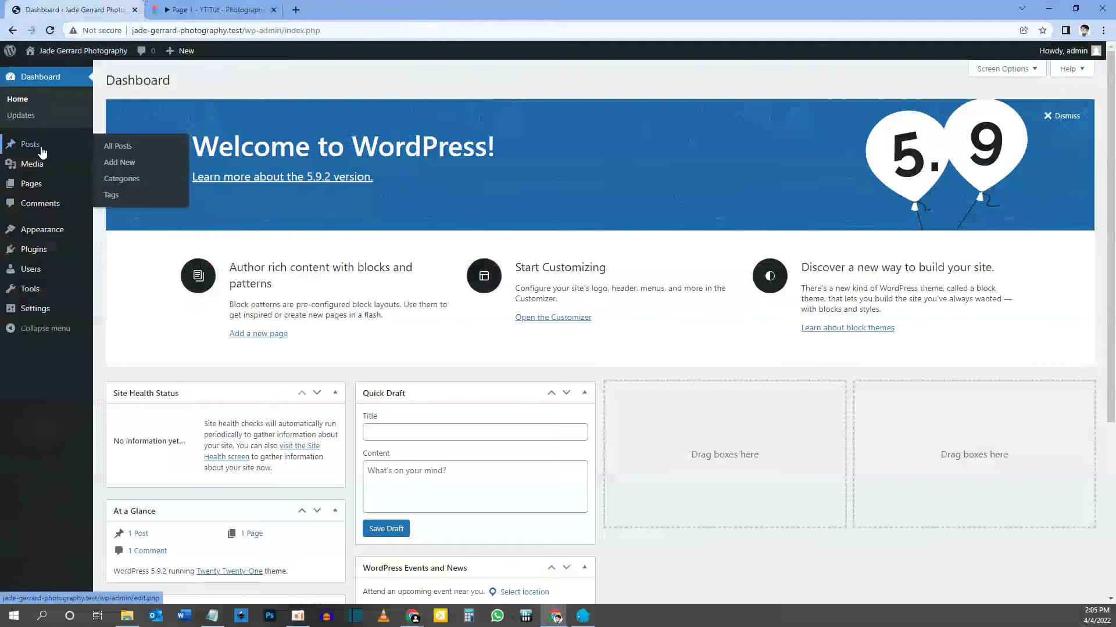
# Trash the default Hello world! post and empty the posts Trash.
pyautogui.click(37, 149)
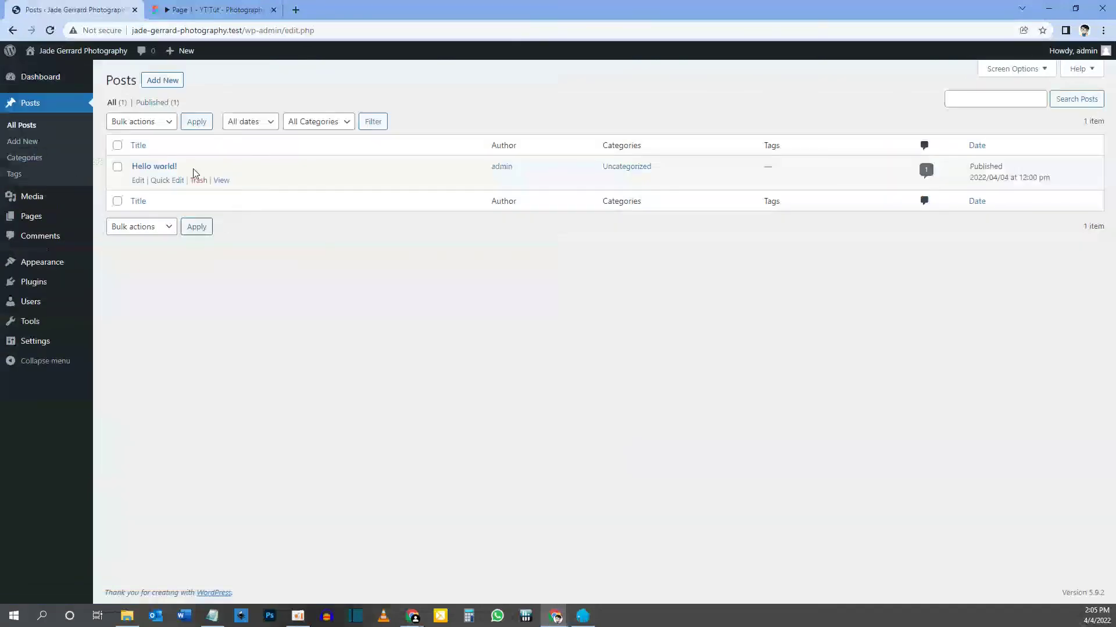
pyautogui.moveTo(188, 165)
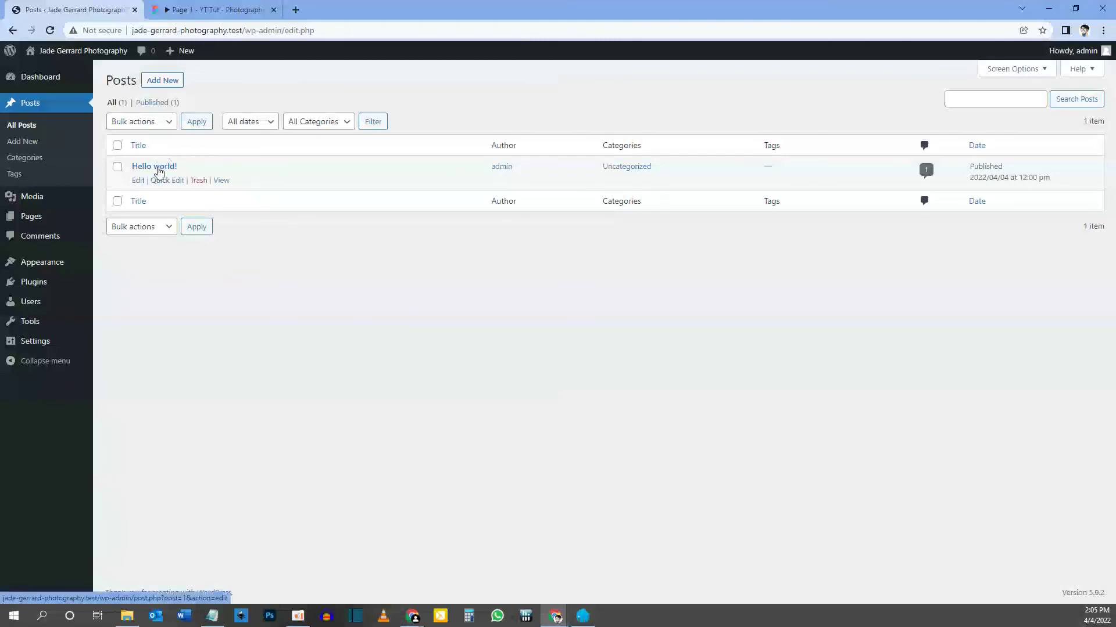
pyautogui.click(198, 182)
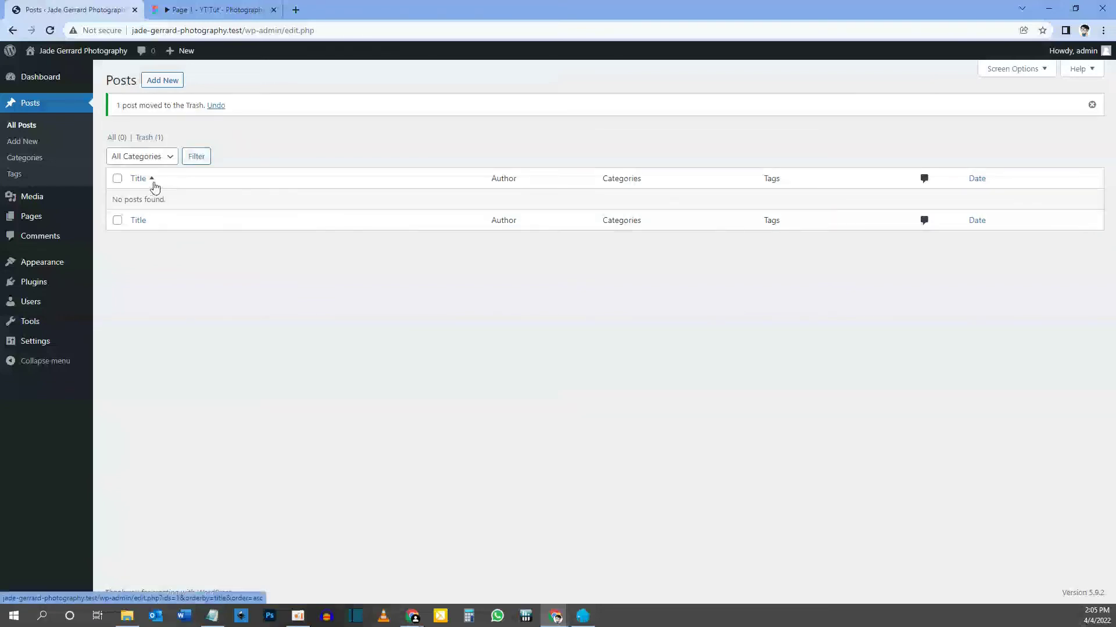
pyautogui.click(150, 143)
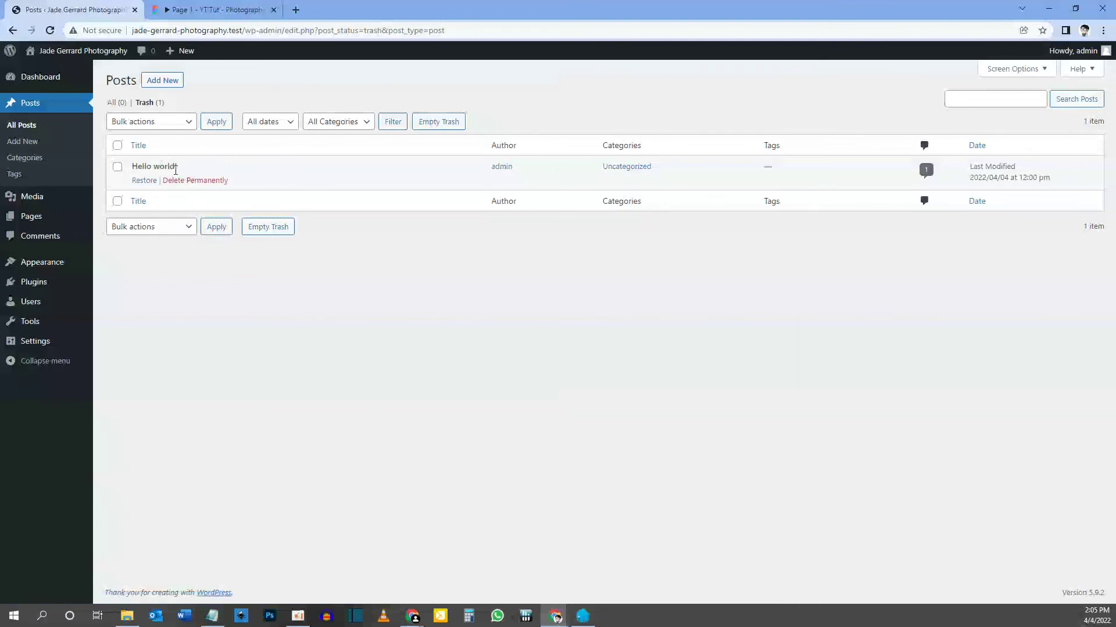
pyautogui.click(443, 123)
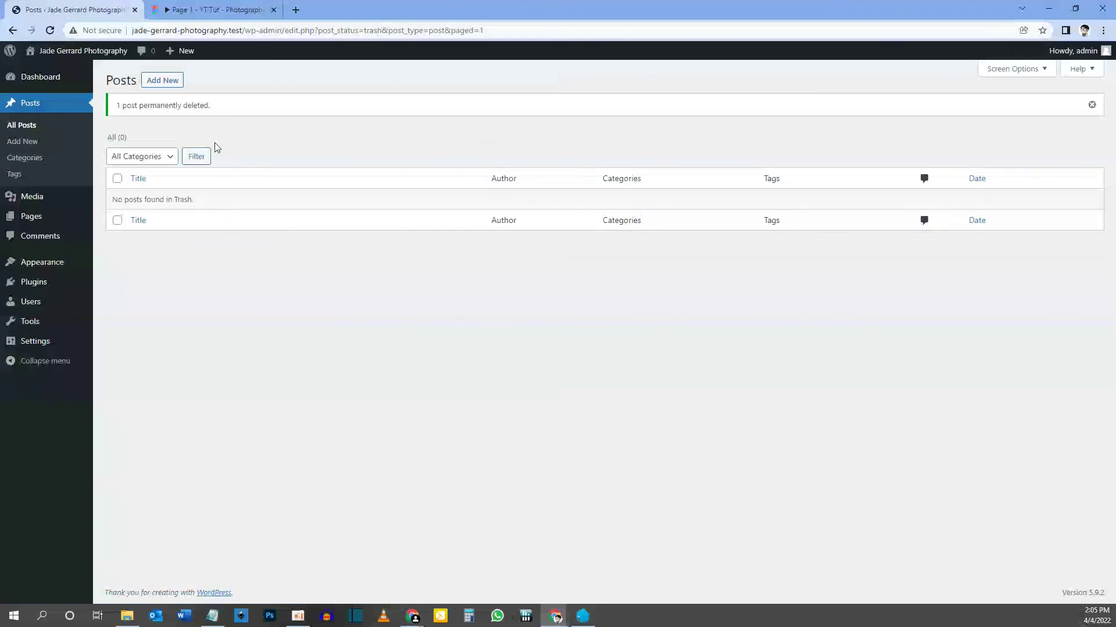
pyautogui.click(28, 227)
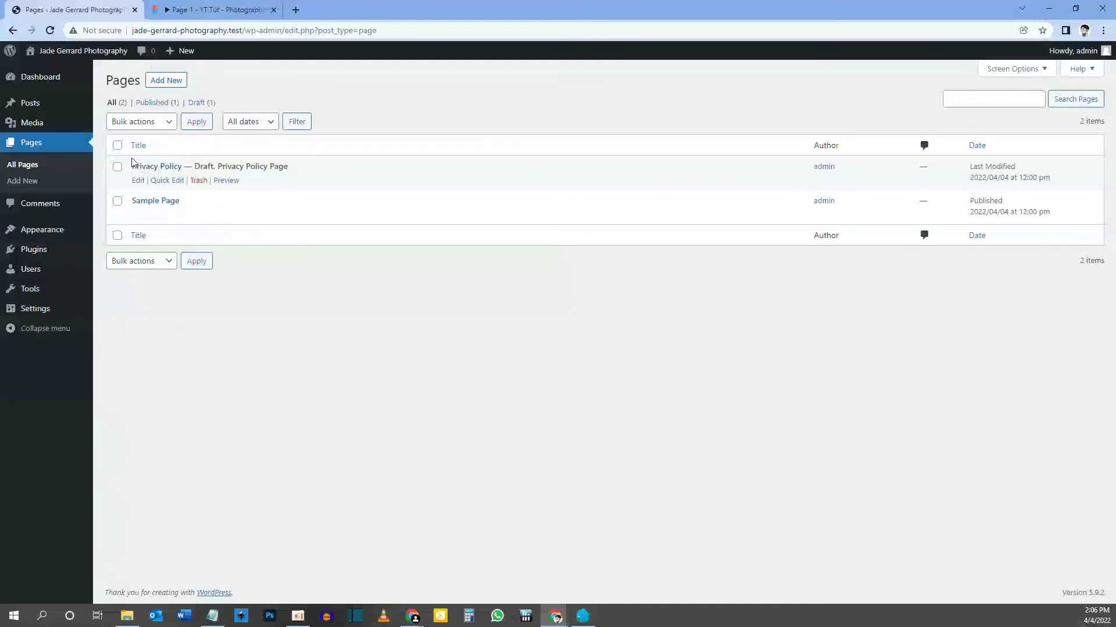
# Bulk-trash Privacy Policy and Sample Page, then empty the pages Trash.
pyautogui.click(118, 147)
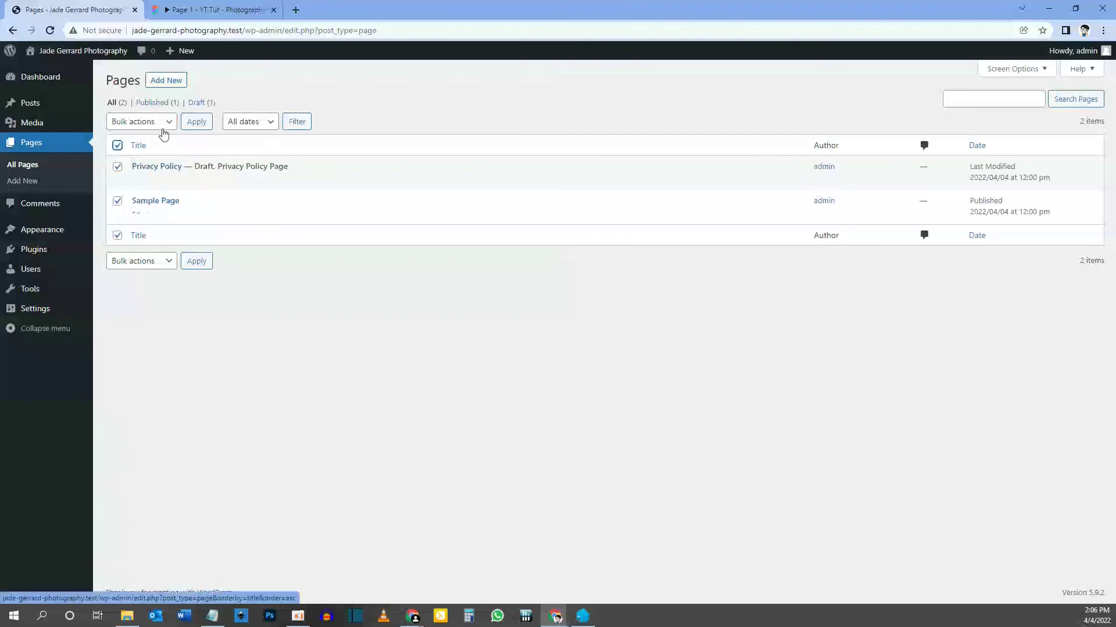
pyautogui.click(143, 124)
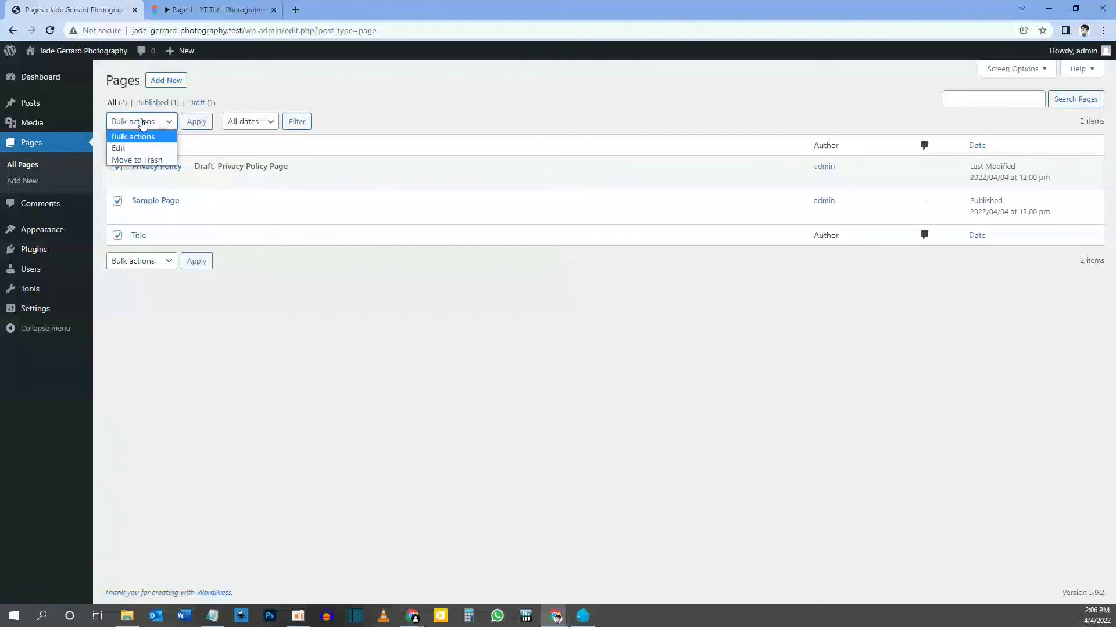
pyautogui.click(142, 160)
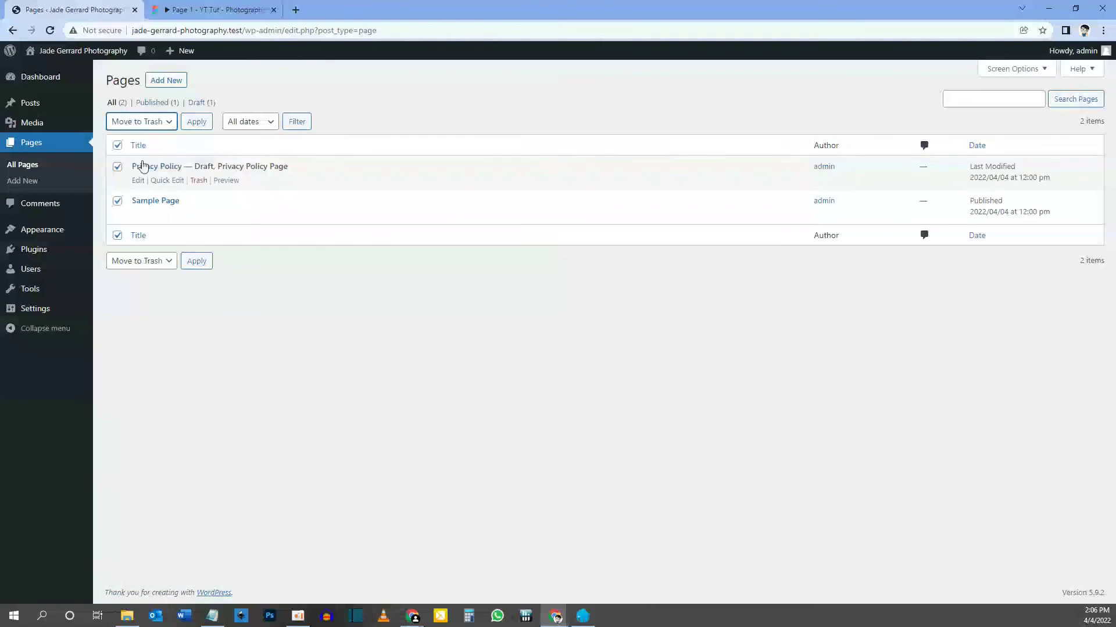
pyautogui.click(197, 124)
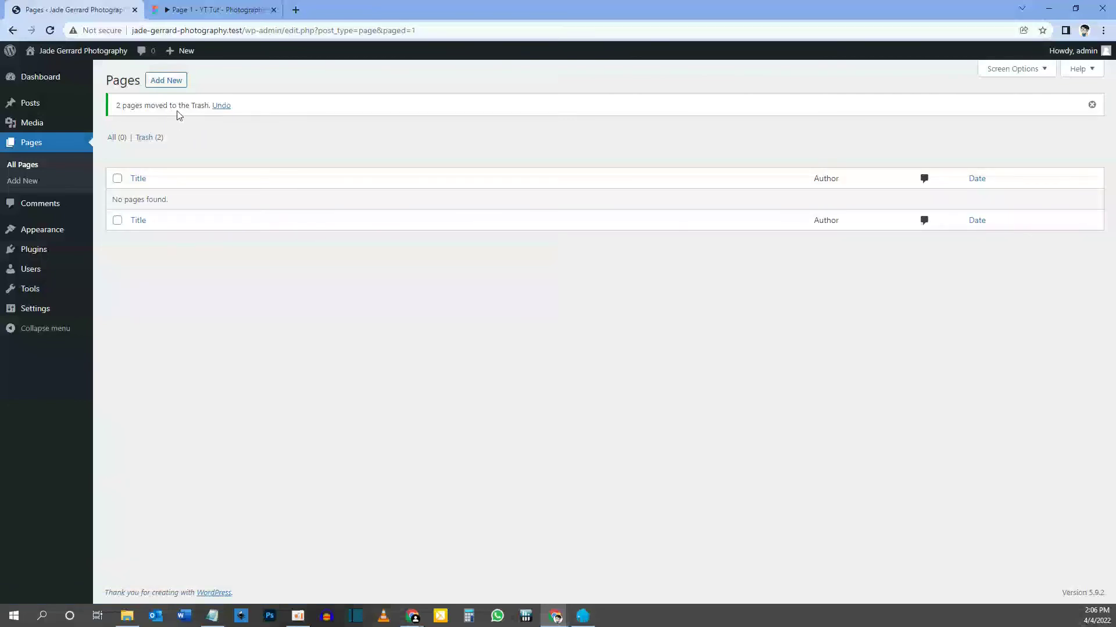
pyautogui.click(147, 144)
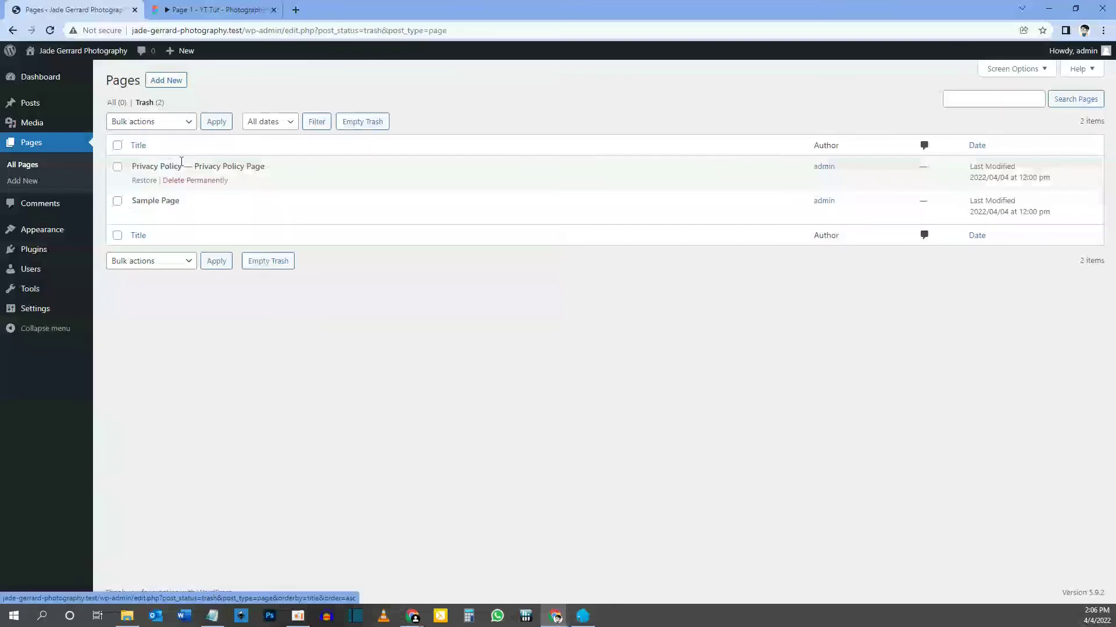
pyautogui.click(366, 123)
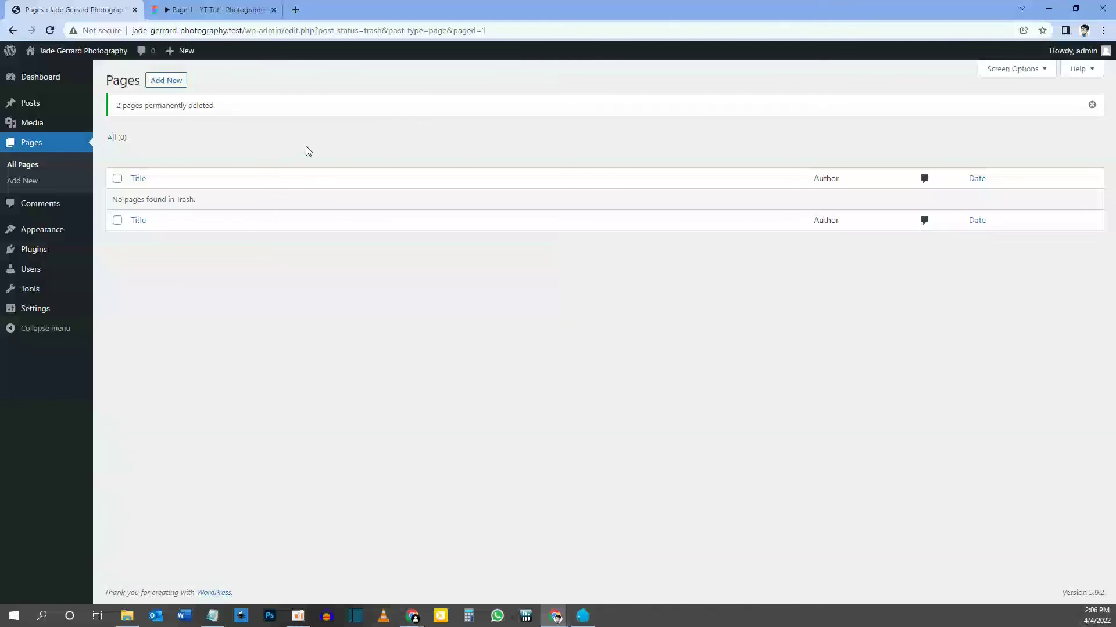
pyautogui.click(168, 86)
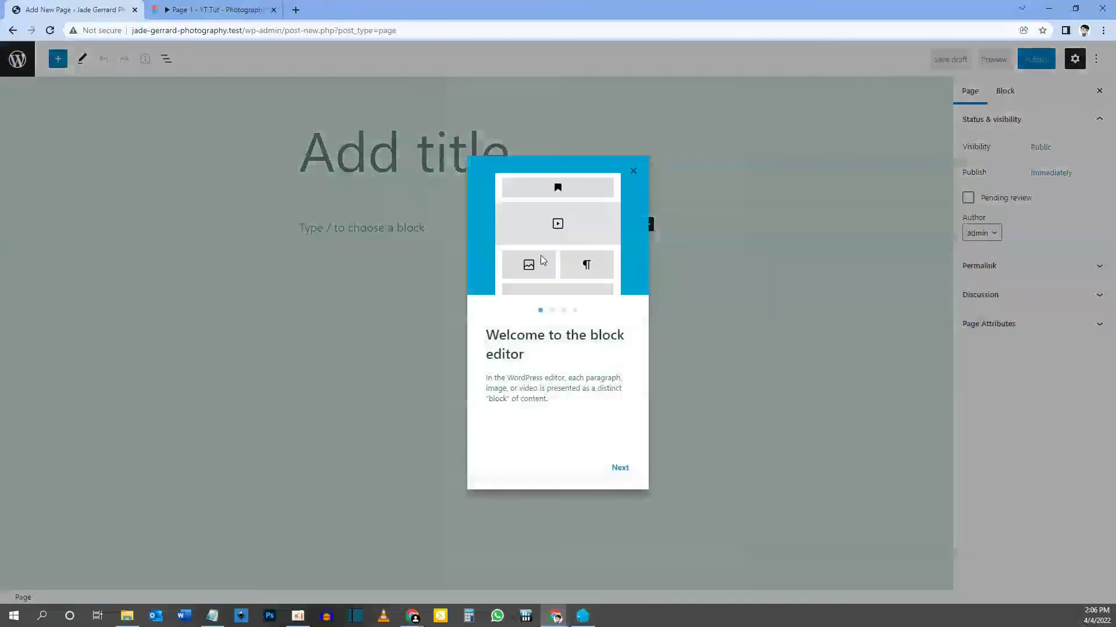
# Dismiss the welcome guide and publish a blank page titled 'Home'.
pyautogui.press('Escape')
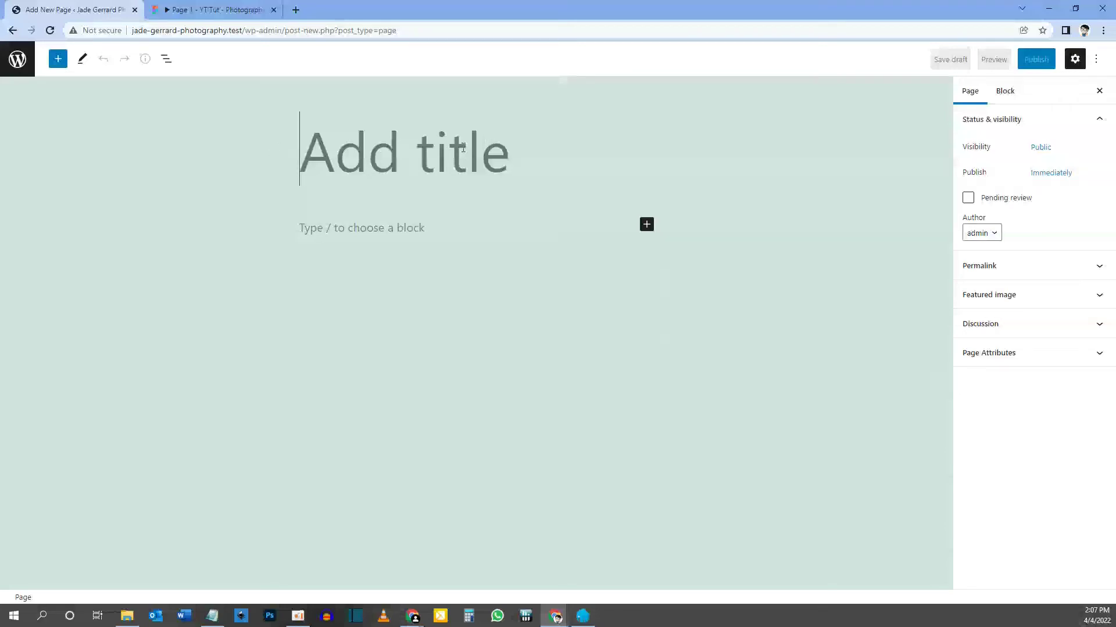
pyautogui.write('Home')
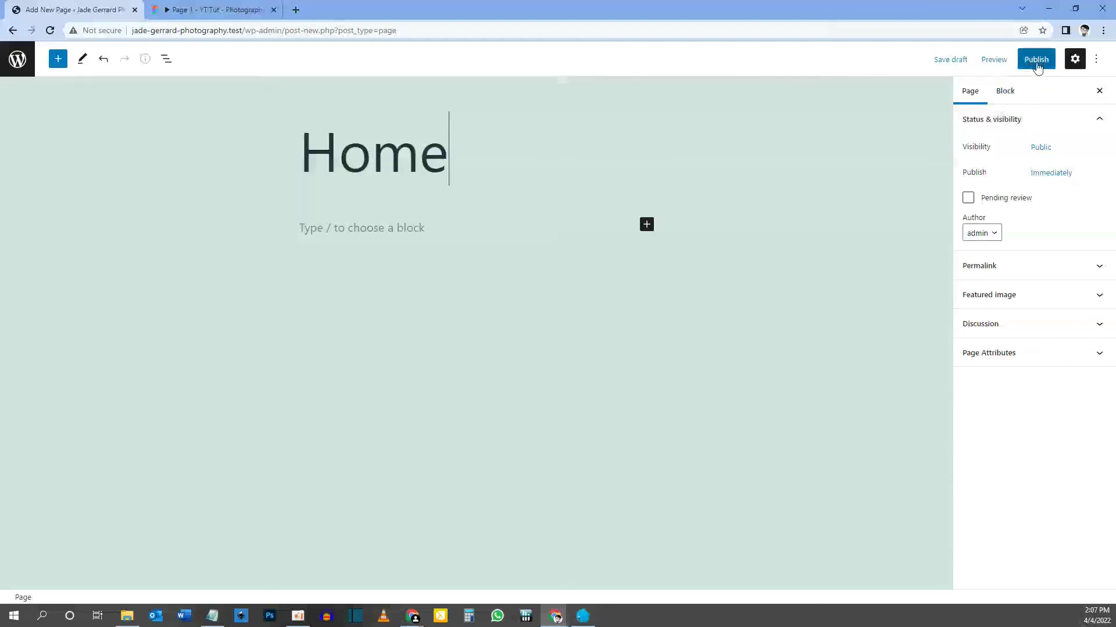
pyautogui.click(1037, 63)
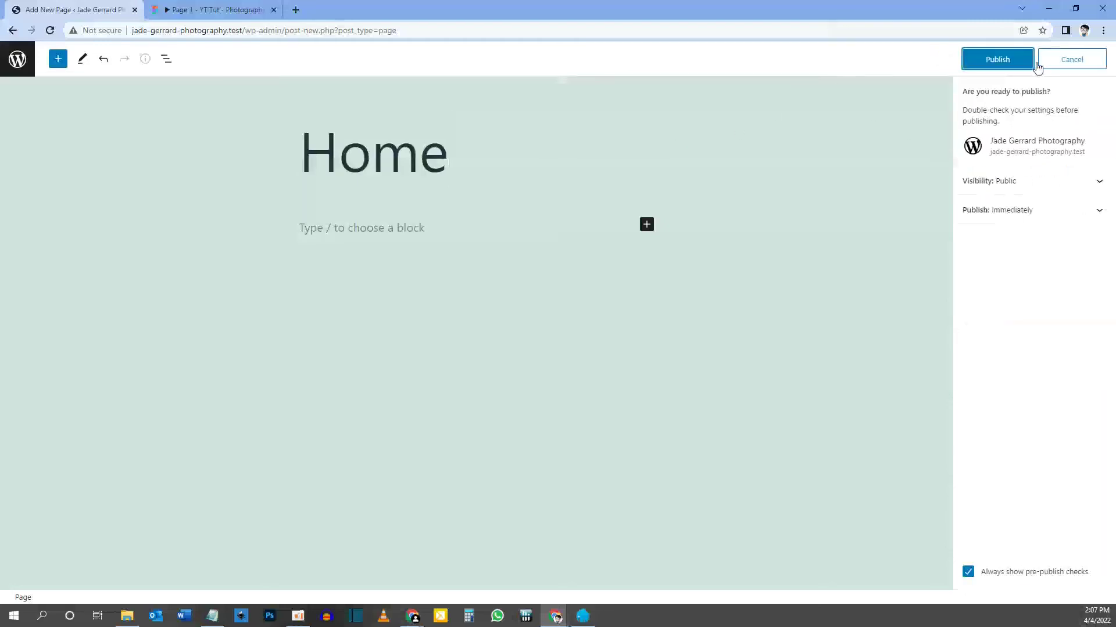
pyautogui.click(999, 59)
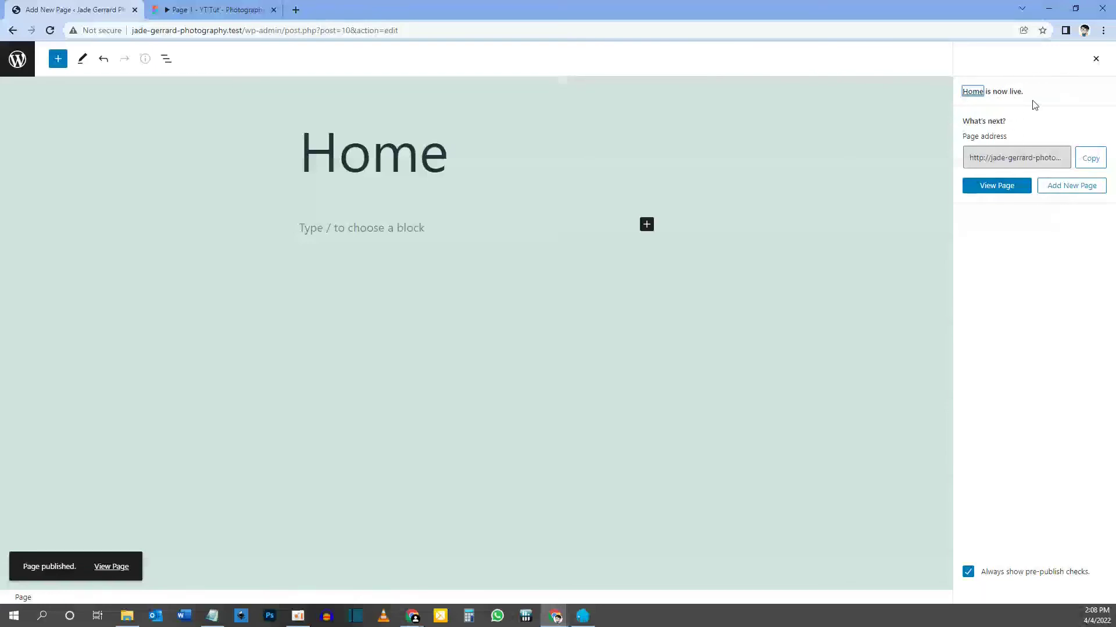
pyautogui.click(1064, 187)
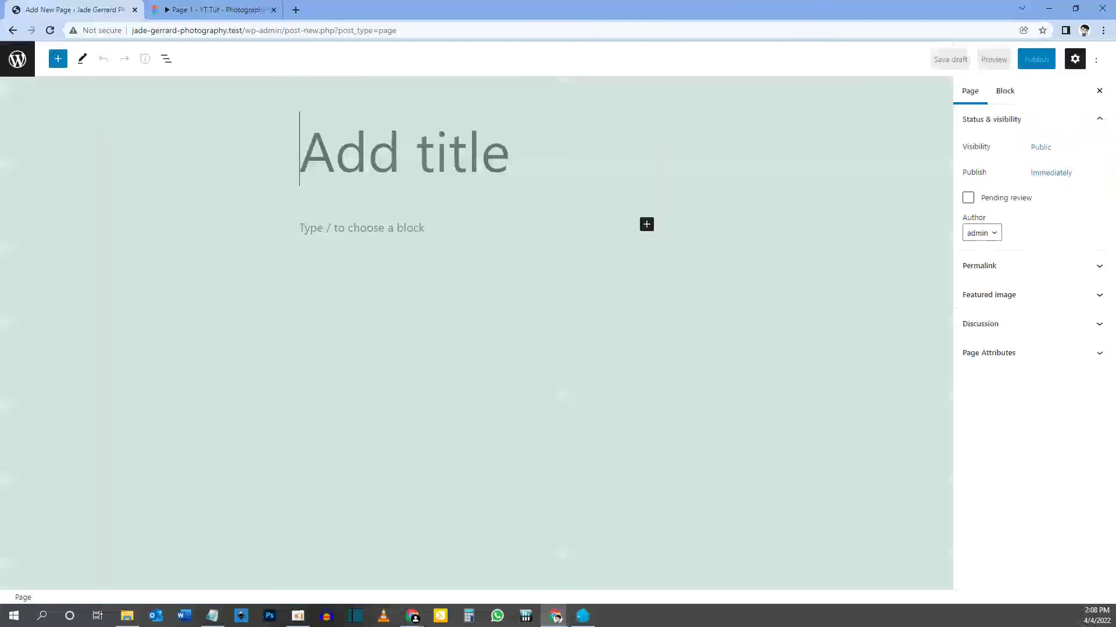
# Title the new blank page 'Portfolio' and publish it.
pyautogui.write('Portfolio')
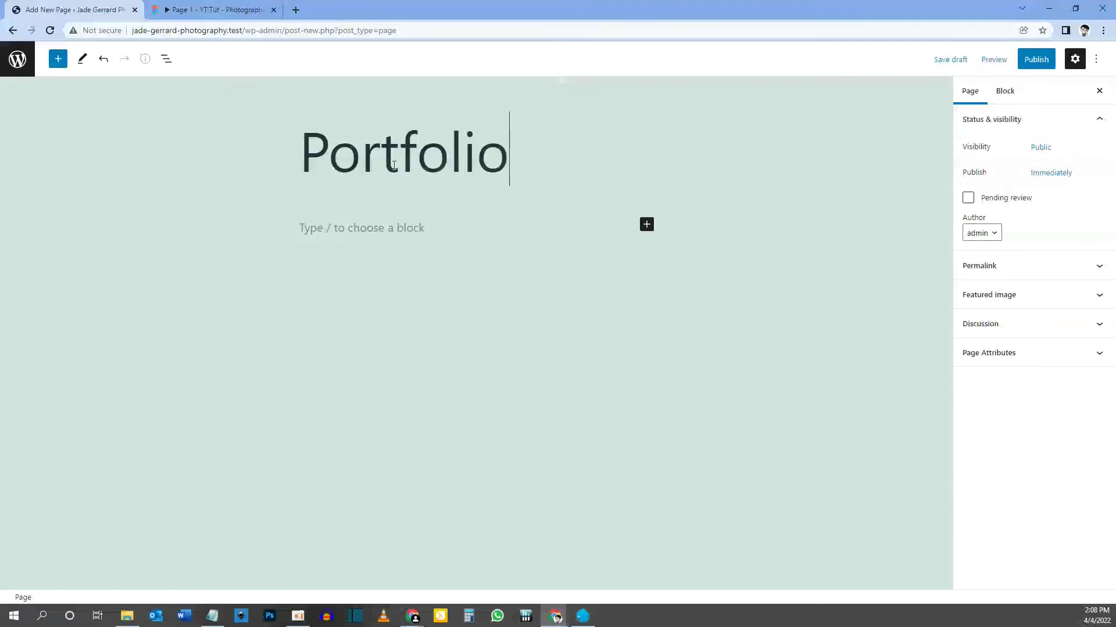
pyautogui.click(1024, 60)
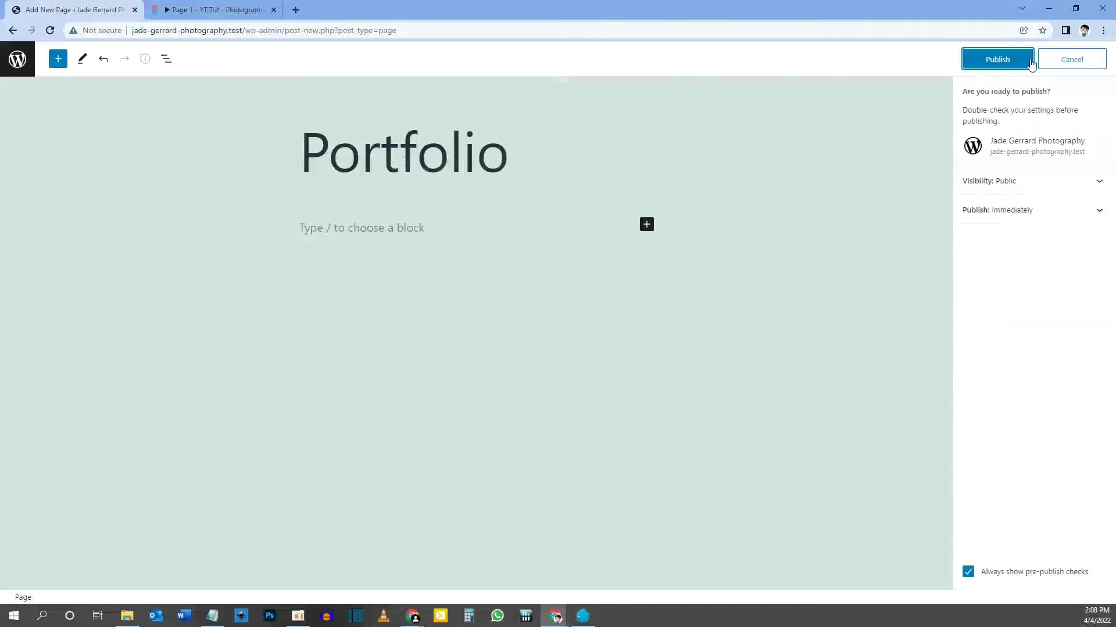
pyautogui.click(996, 60)
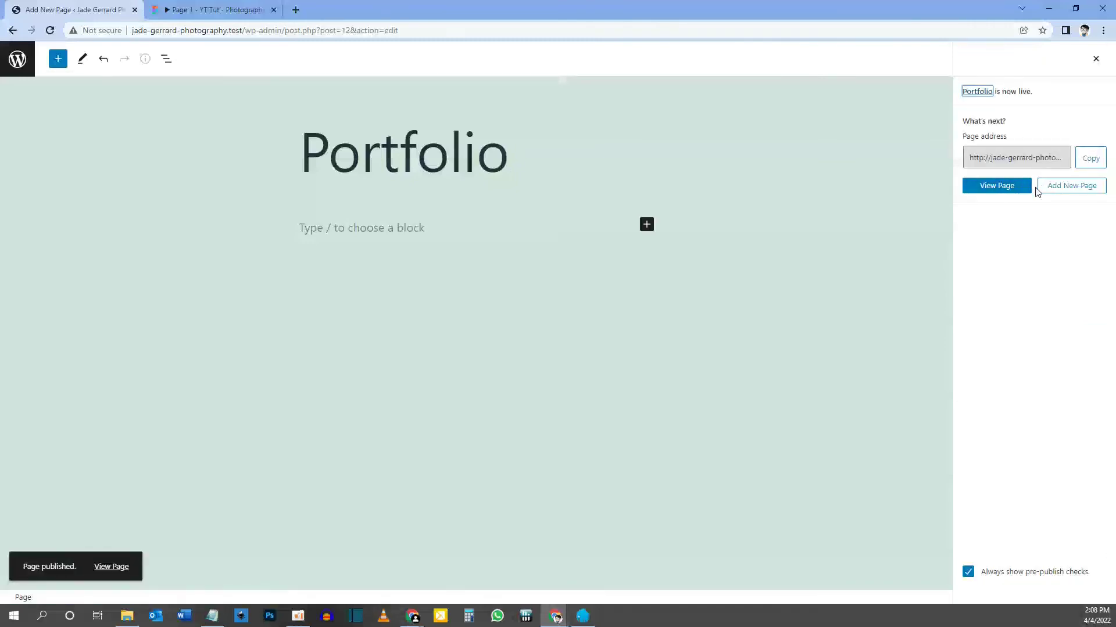
pyautogui.click(1063, 186)
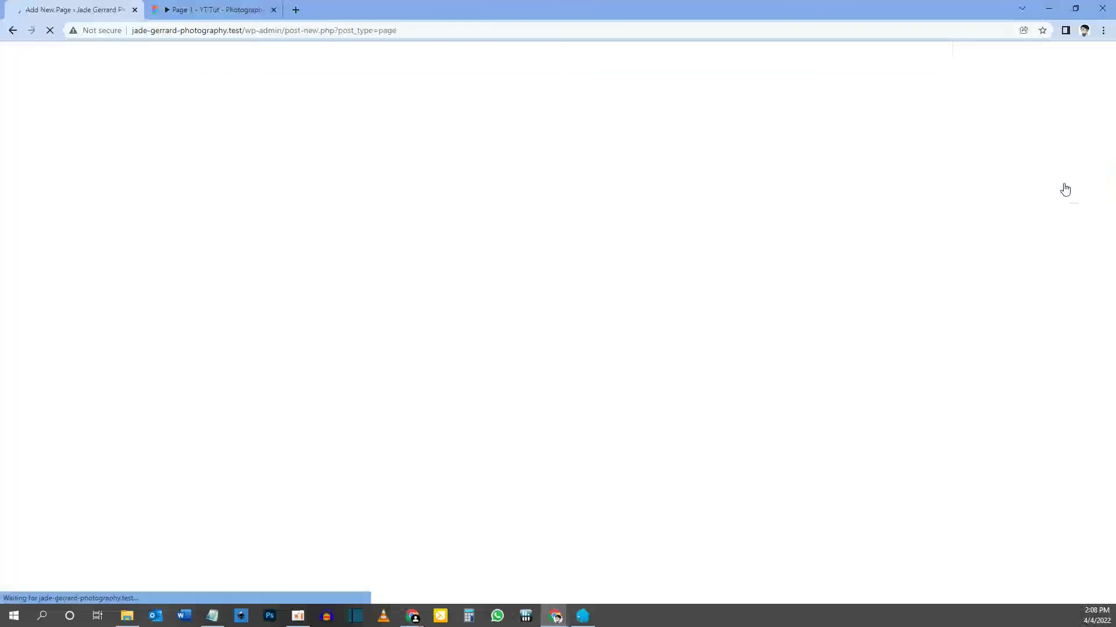
# Publish blank pages titled 'Contact', 'Privacy Policy' and 'Terms of Service' in turn.
pyautogui.write('Con')
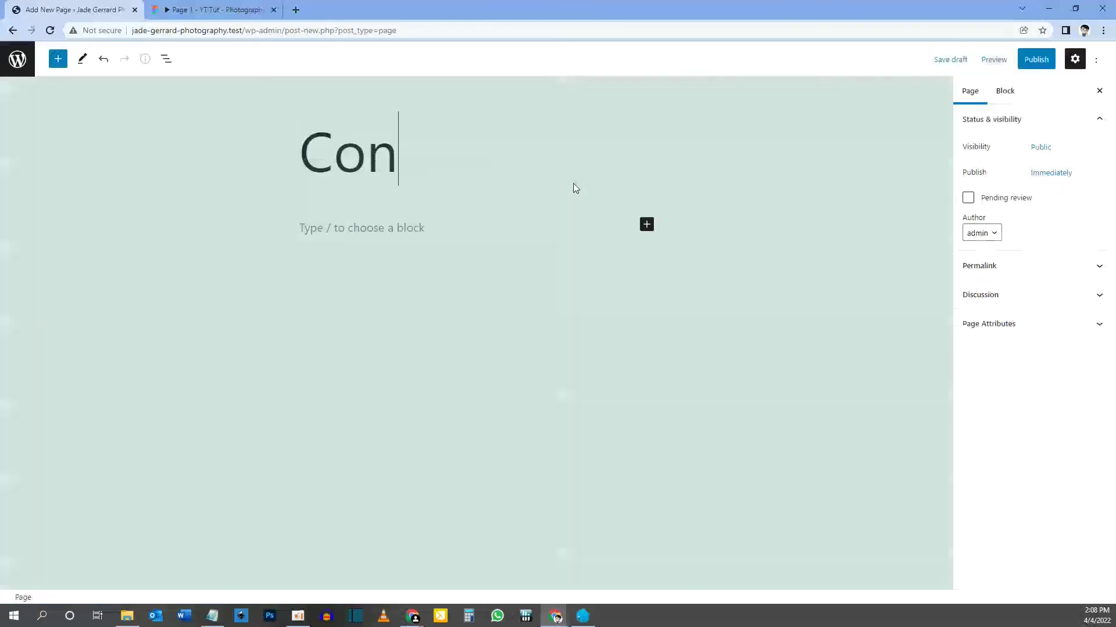
pyautogui.write('tact')
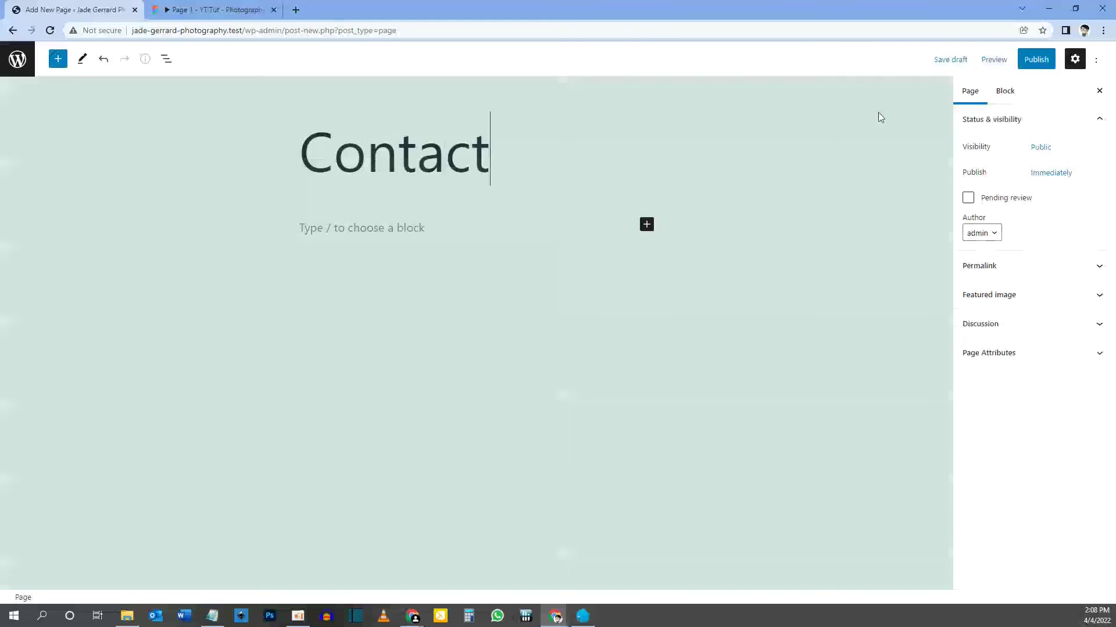
pyautogui.click(1046, 67)
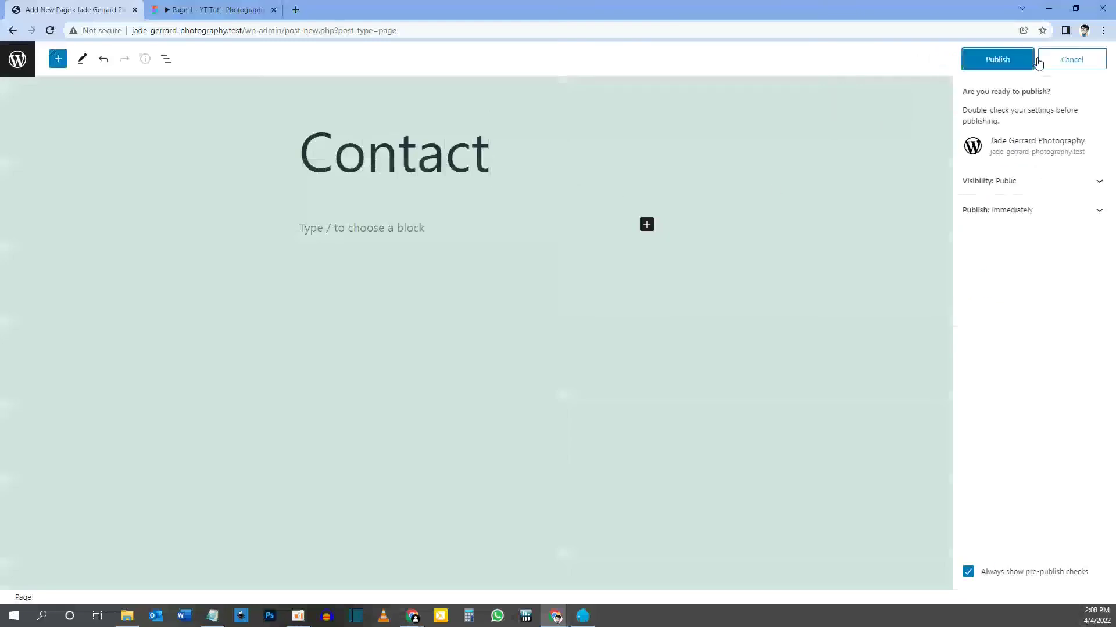
pyautogui.click(998, 62)
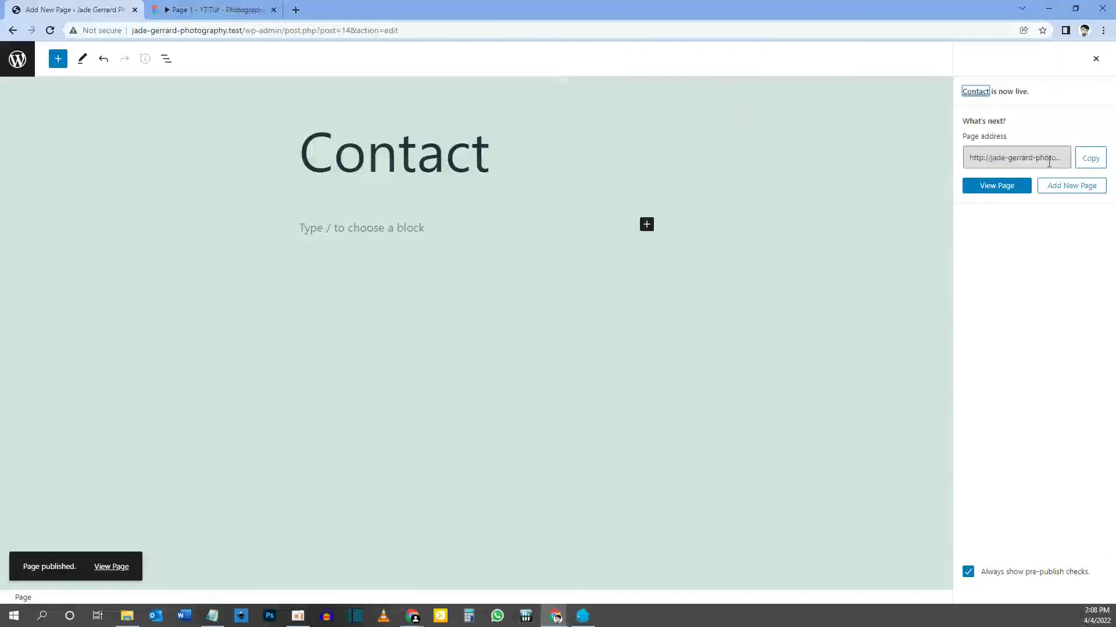
pyautogui.click(1064, 189)
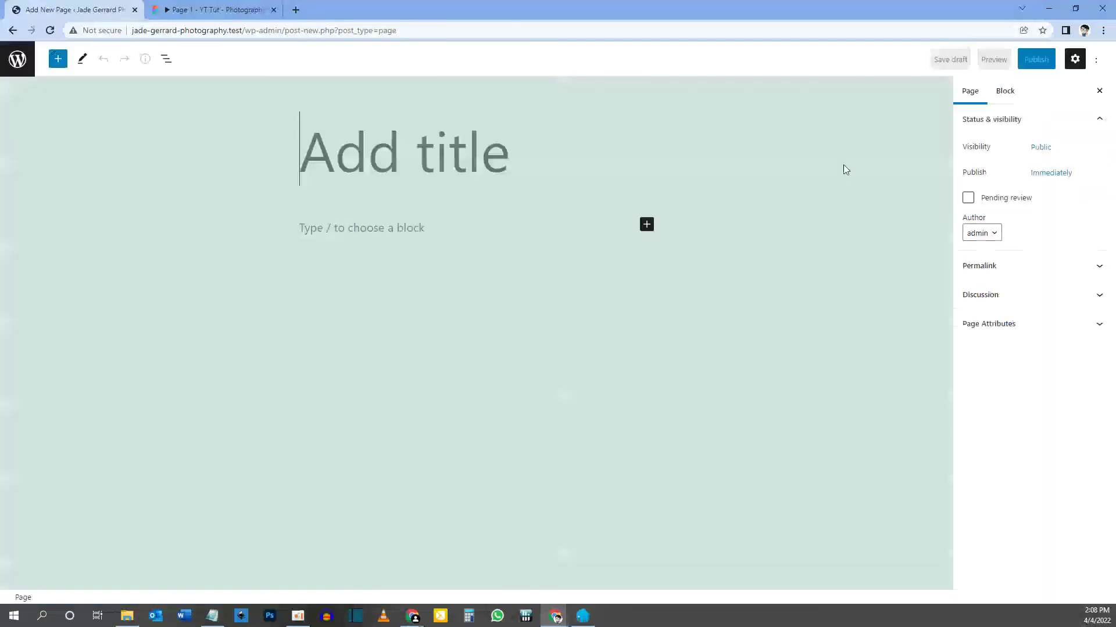
pyautogui.write('Privacy Policy')
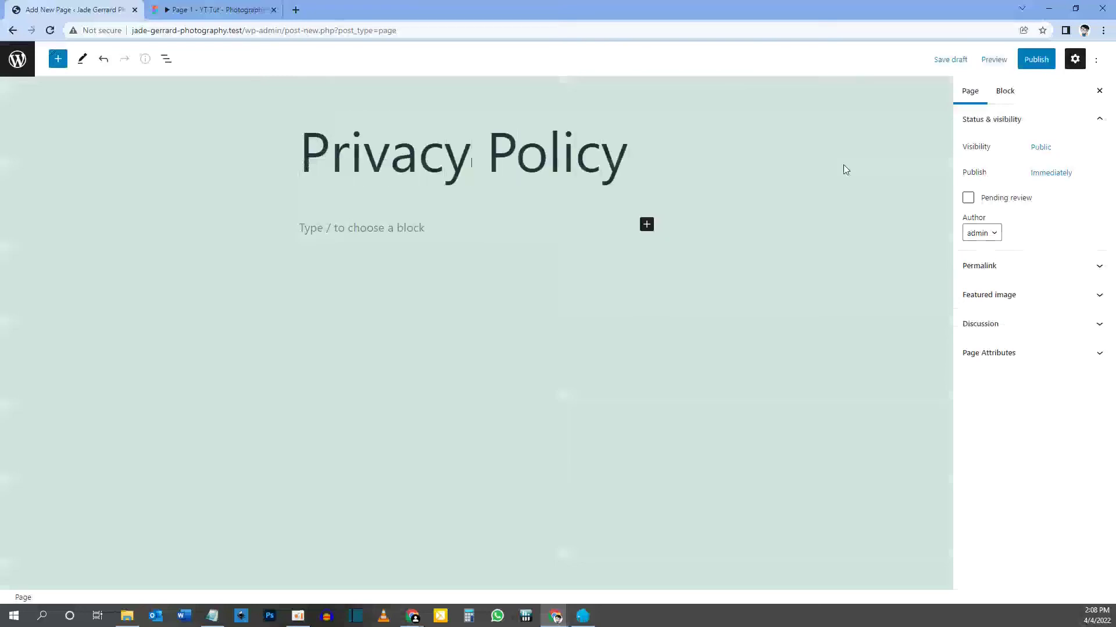
pyautogui.click(1039, 60)
pyautogui.click(990, 64)
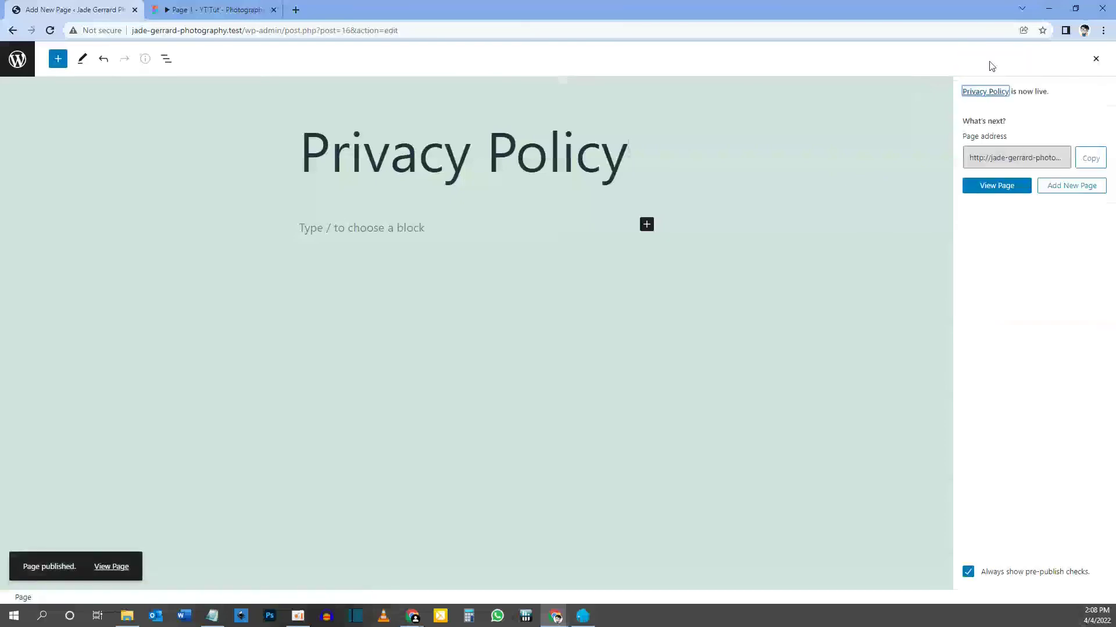
pyautogui.click(1050, 192)
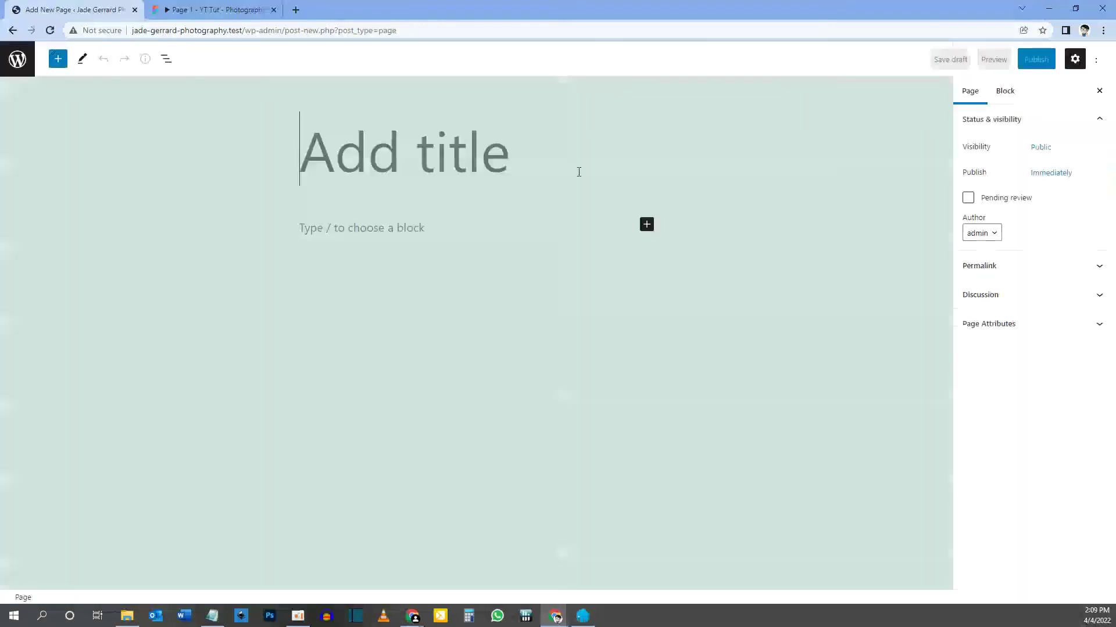
pyautogui.write('Terms of Service')
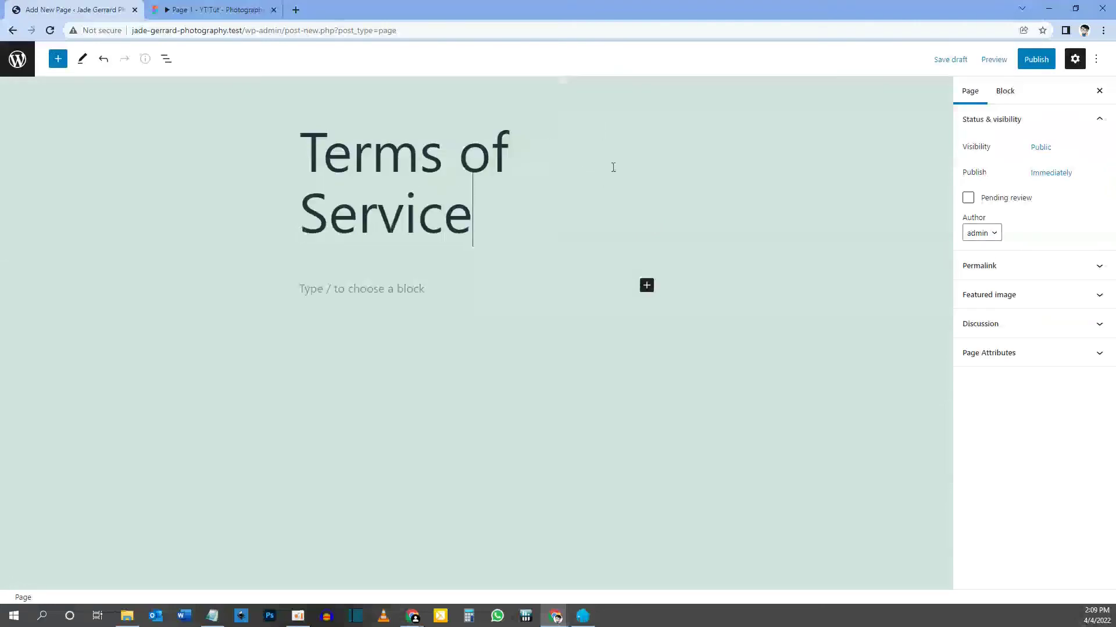
pyautogui.click(1033, 61)
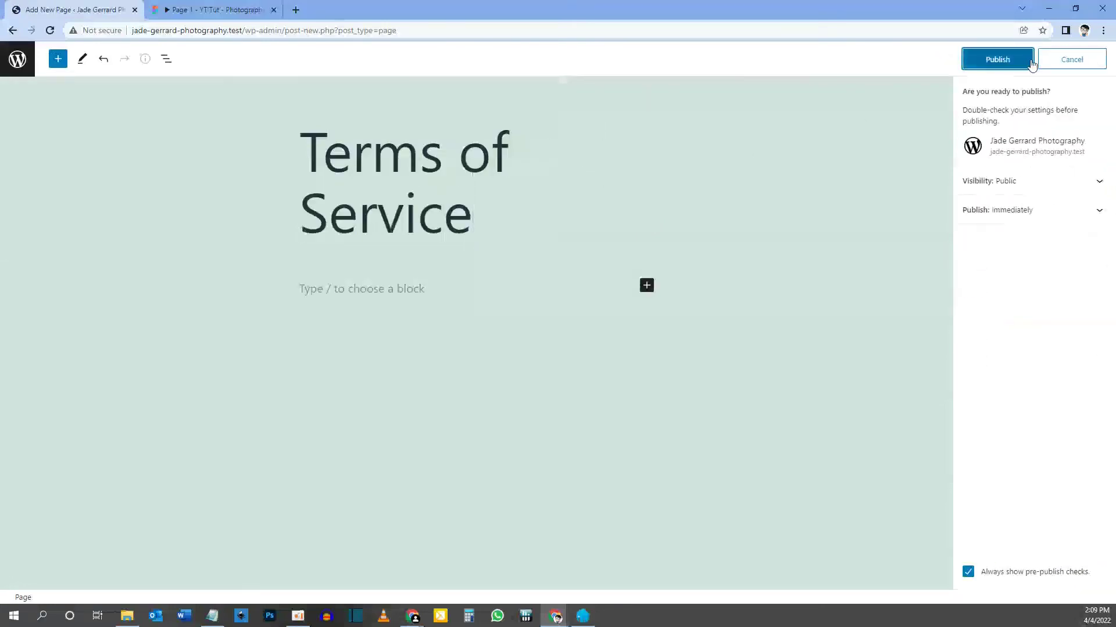
pyautogui.click(1012, 59)
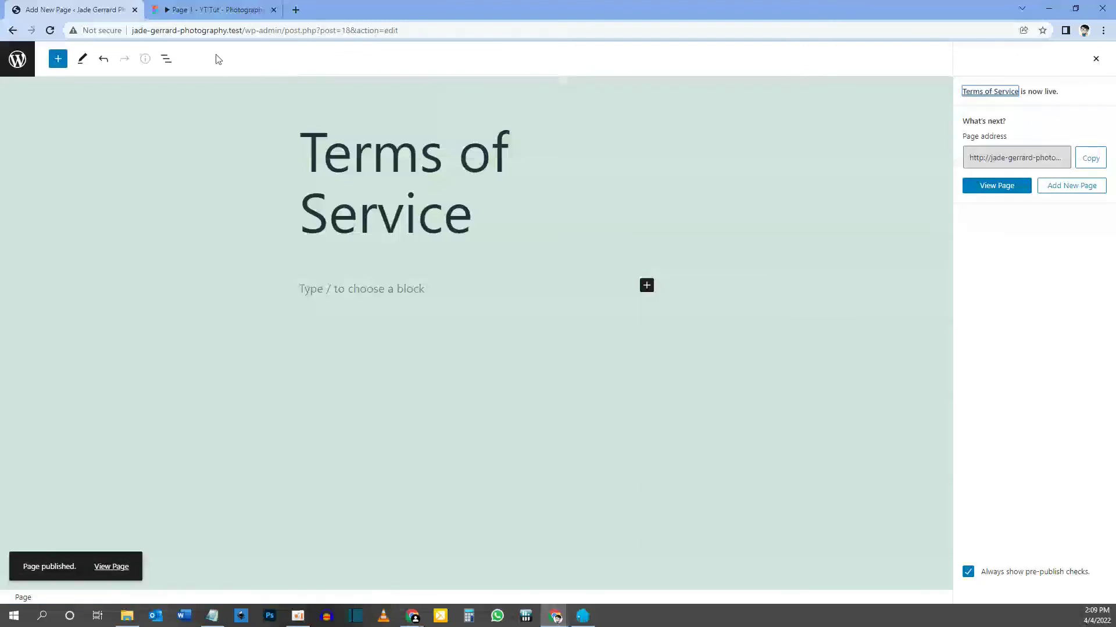
# Go to Appearance > Themes > Add New and show the Upload Theme zip box.
pyautogui.click(19, 60)
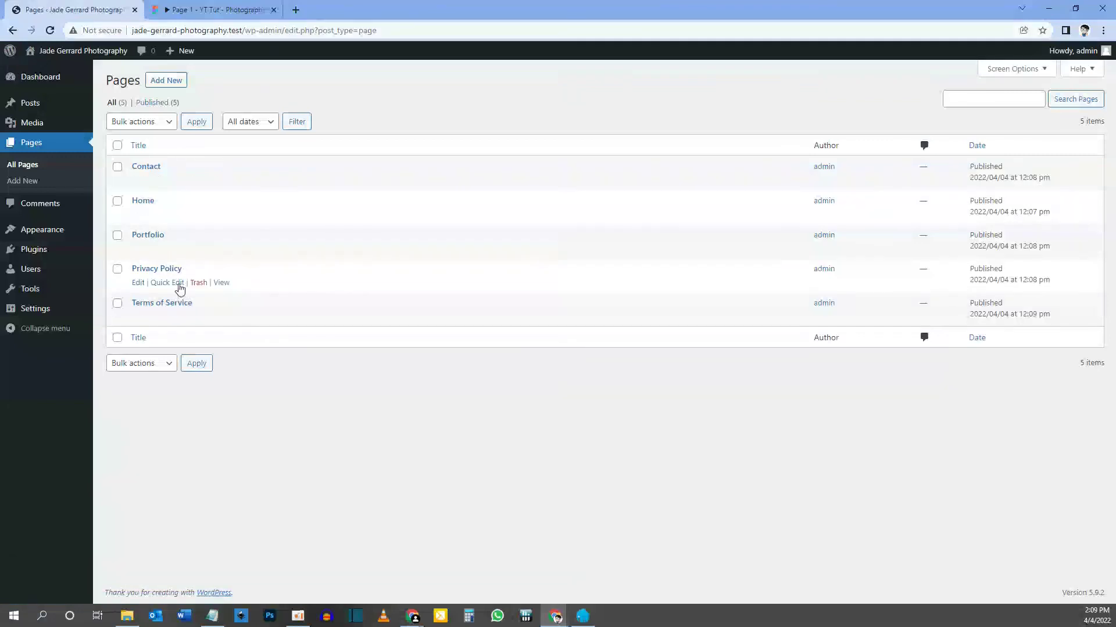
pyautogui.moveTo(46, 239)
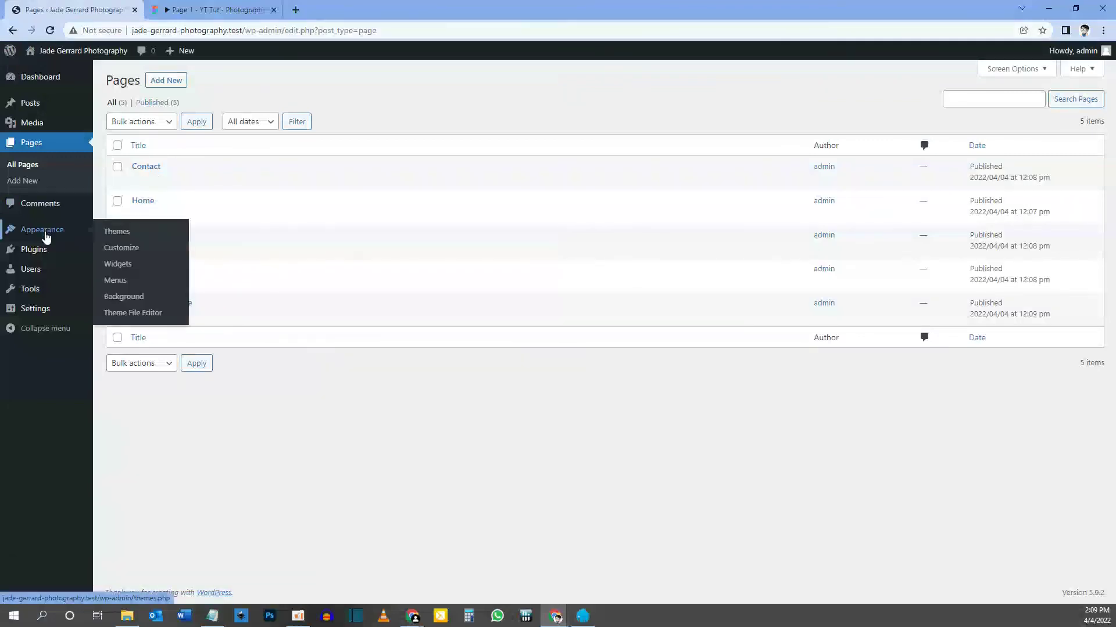
pyautogui.click(46, 238)
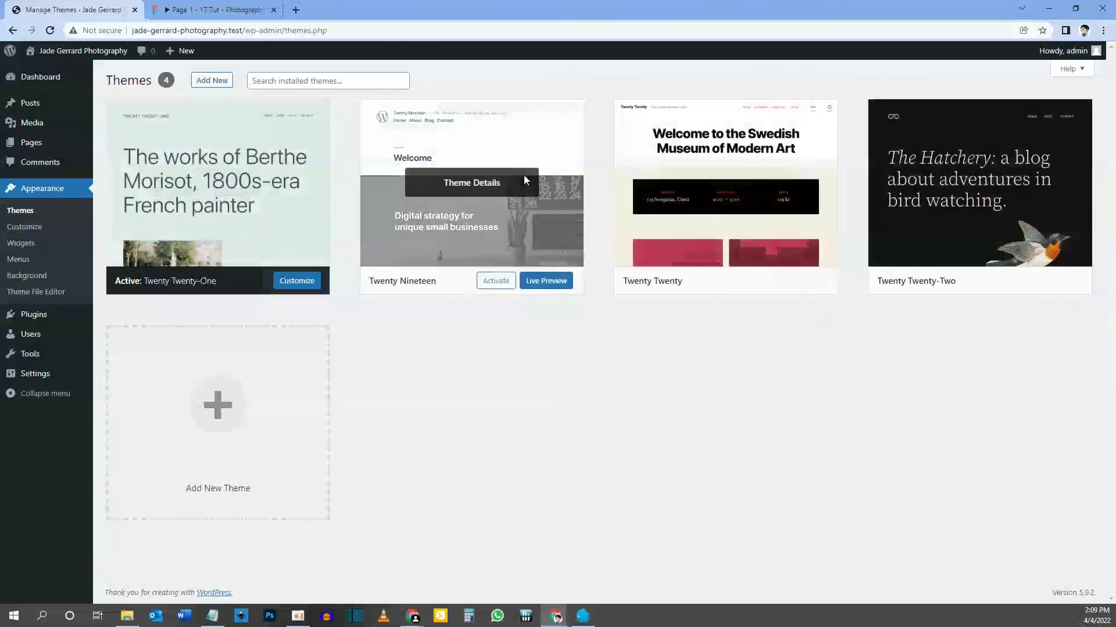
pyautogui.click(211, 83)
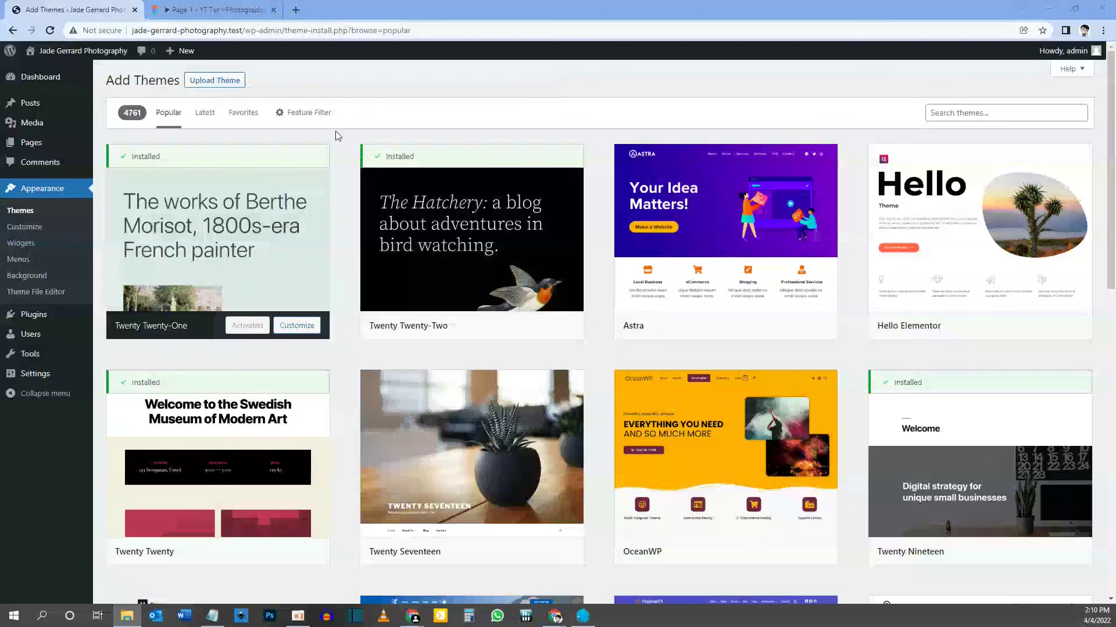
pyautogui.click(228, 84)
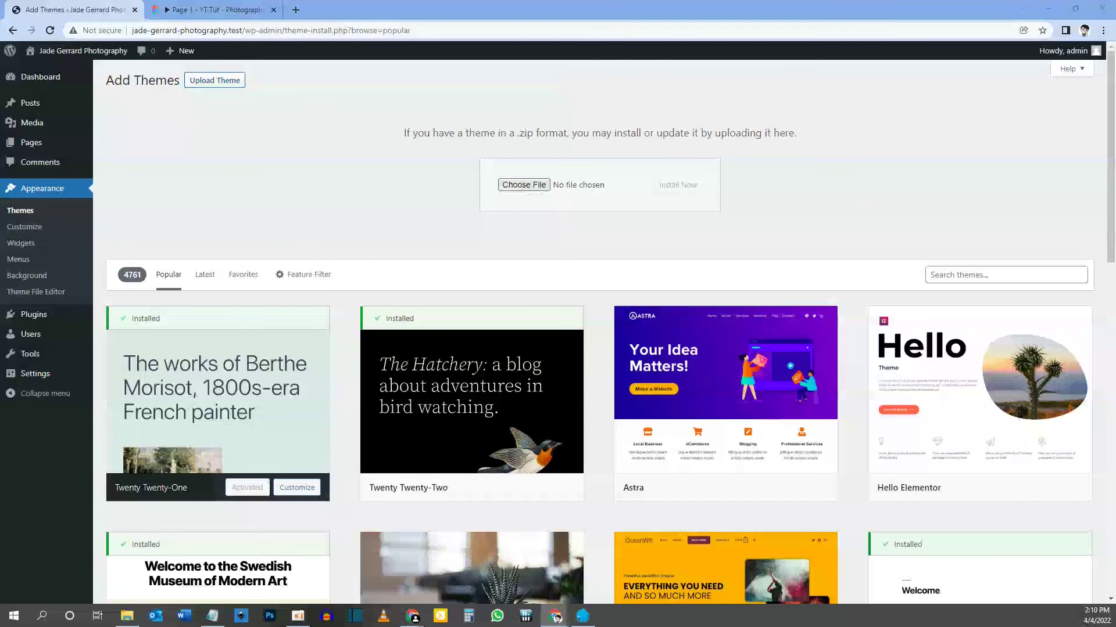
# Upload Divi.zip, install it and activate Divi as the site theme.
pyautogui.moveTo(182, 251); pyautogui.dragTo(530, 189)
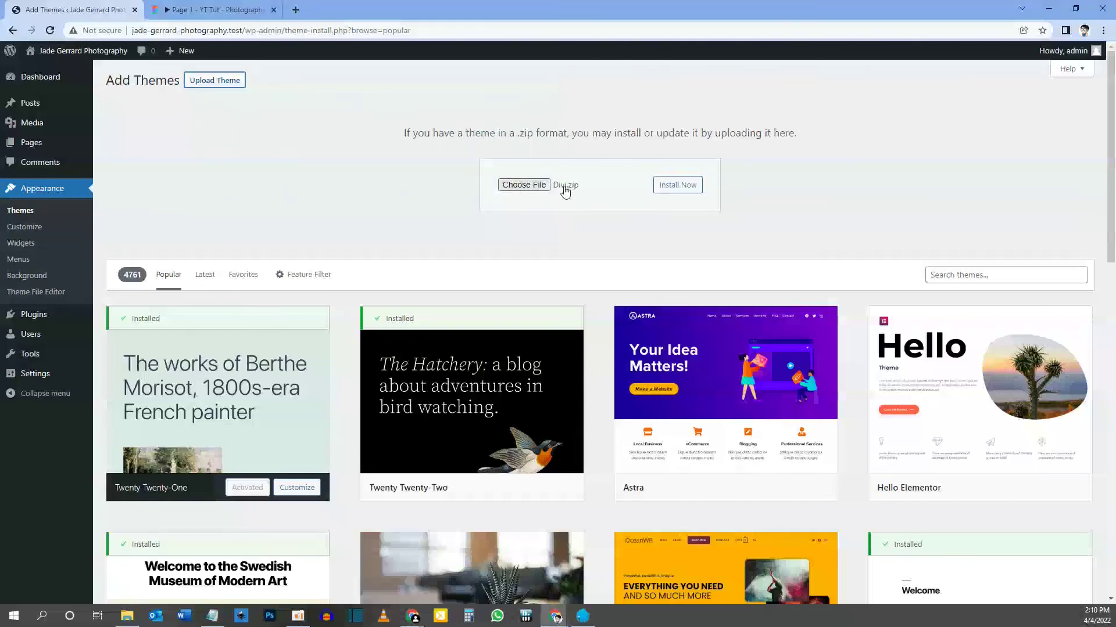
pyautogui.click(688, 192)
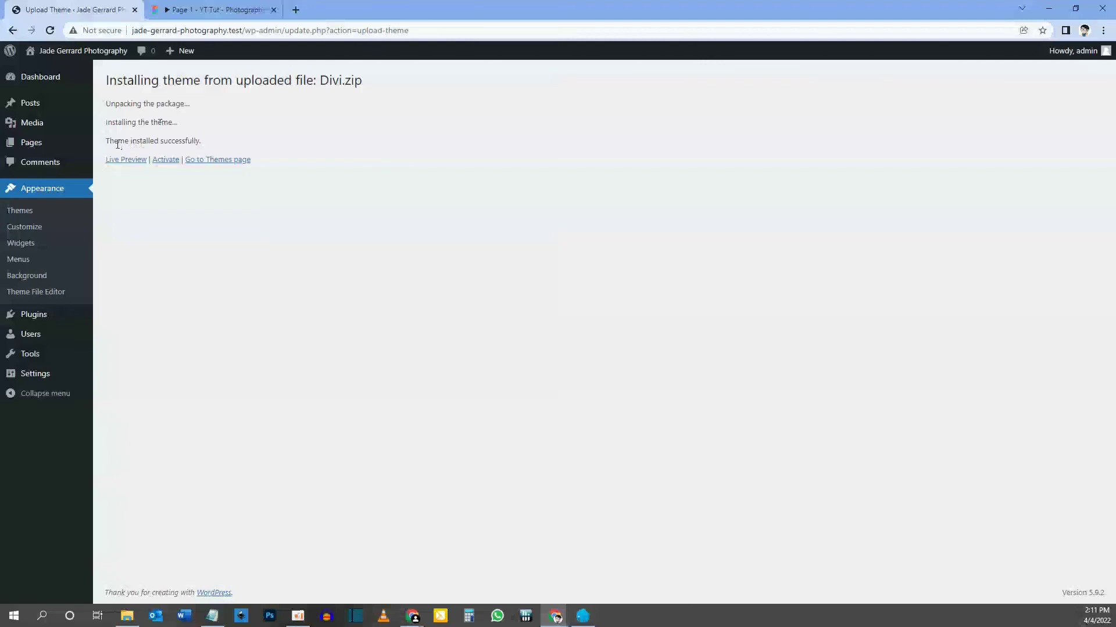
pyautogui.moveTo(108, 142); pyautogui.dragTo(188, 142)
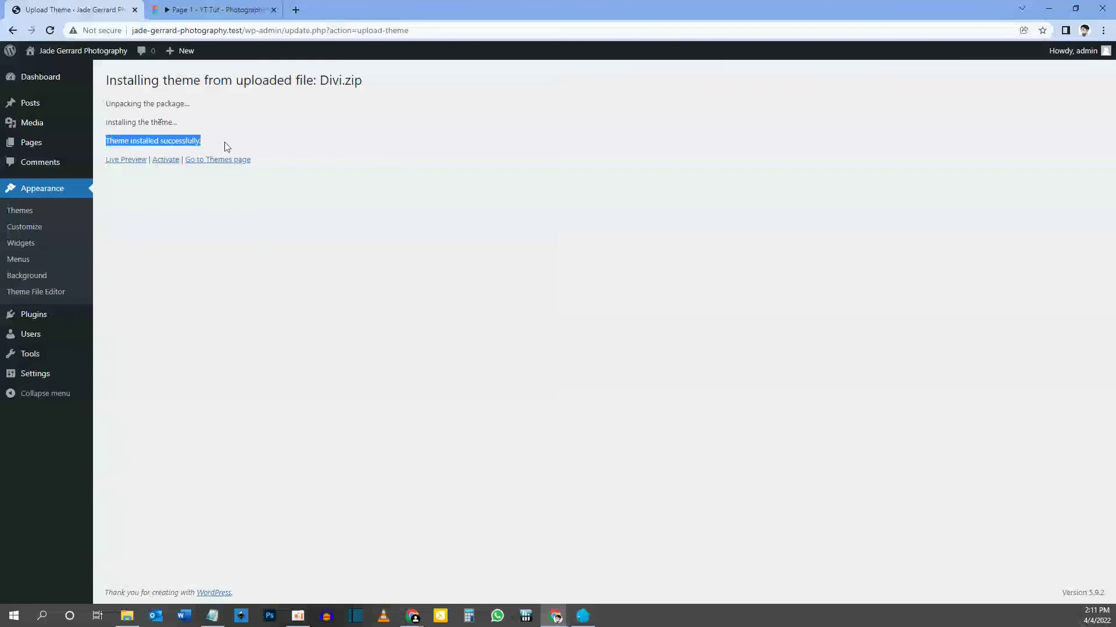
pyautogui.click(166, 161)
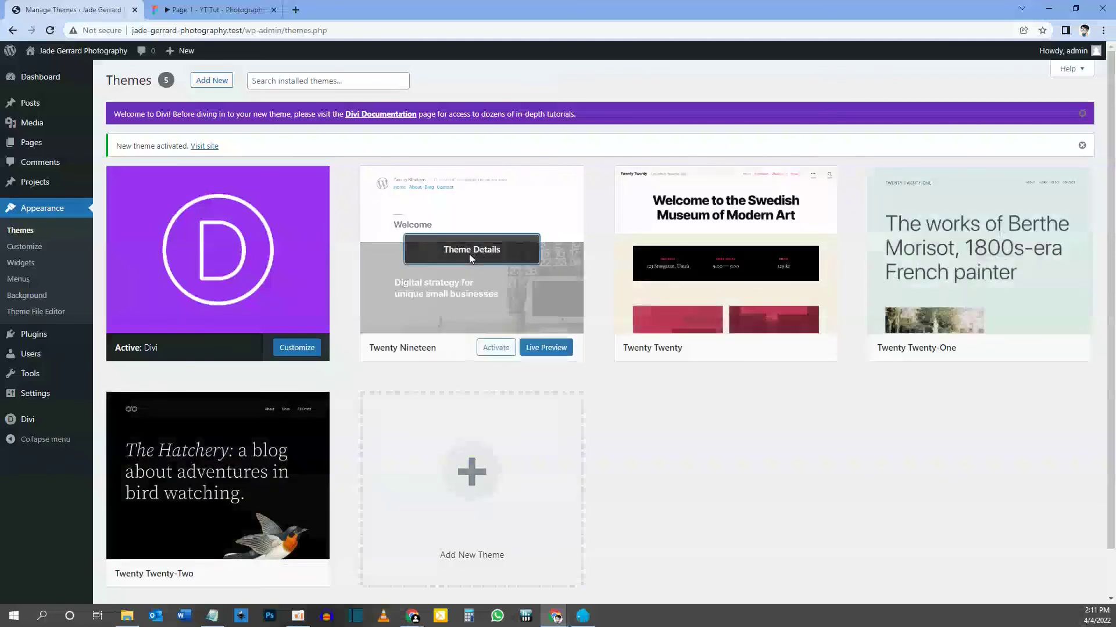
# Delete the Twenty Nineteen theme, then open Twenty Twenty's theme details.
pyautogui.click(471, 249)
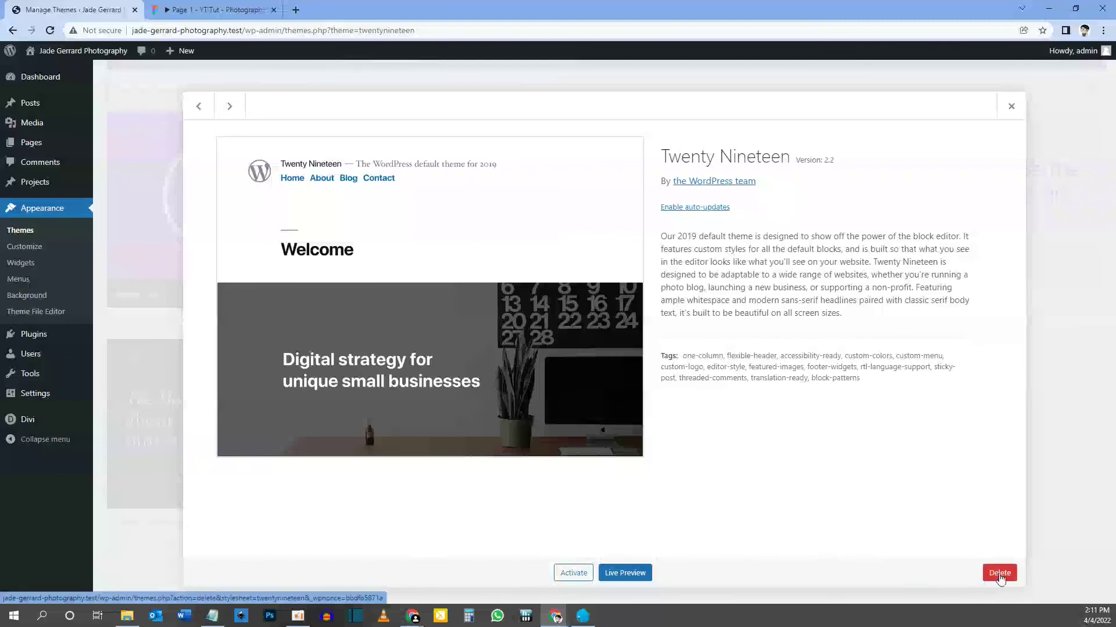
pyautogui.click(999, 575)
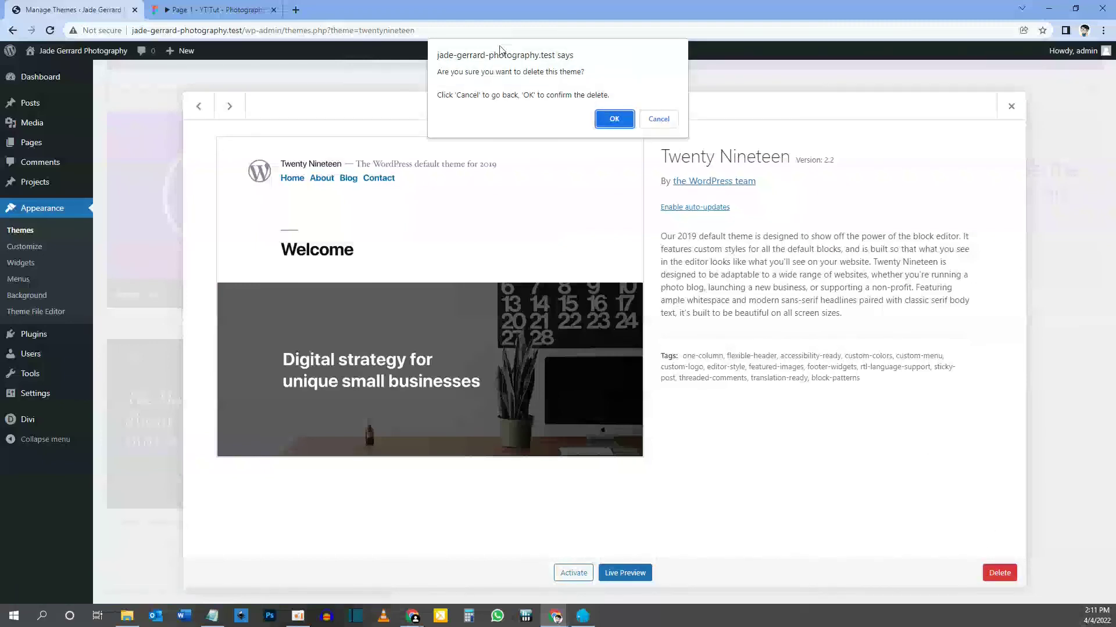
pyautogui.click(614, 120)
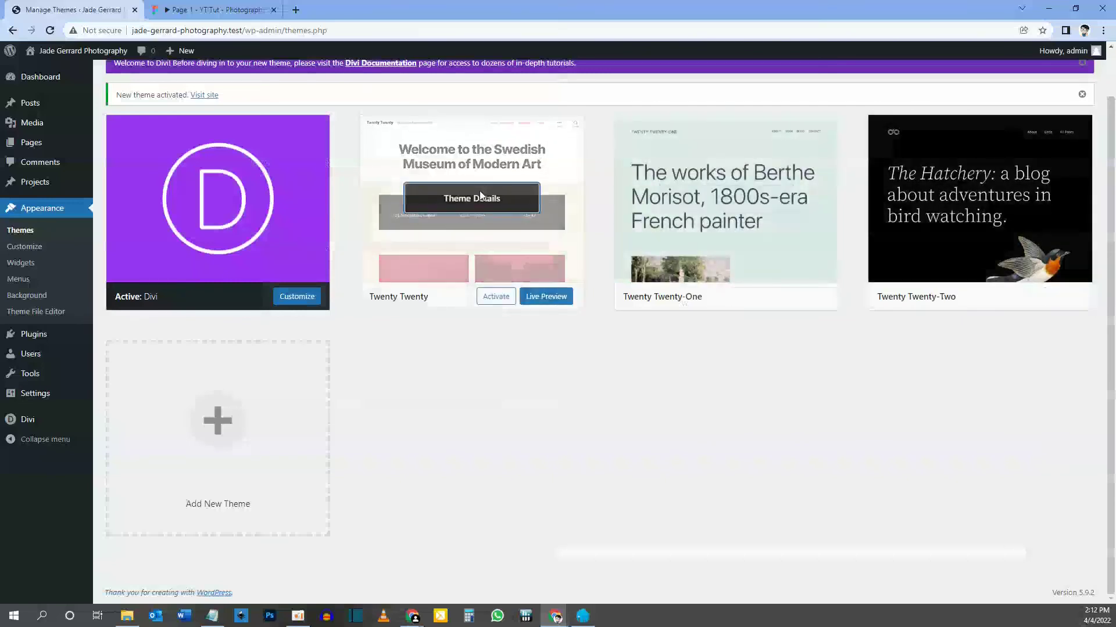
pyautogui.click(480, 192)
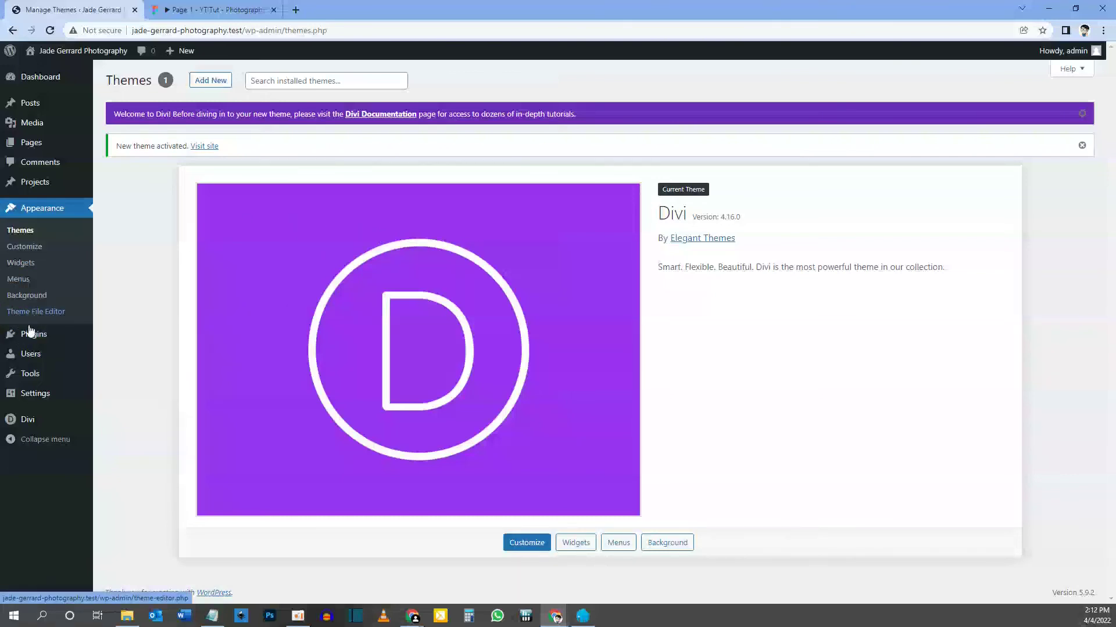
# Go to Appearance > Menus, then view the Figma prototype's header links for reference.
pyautogui.click(26, 289)
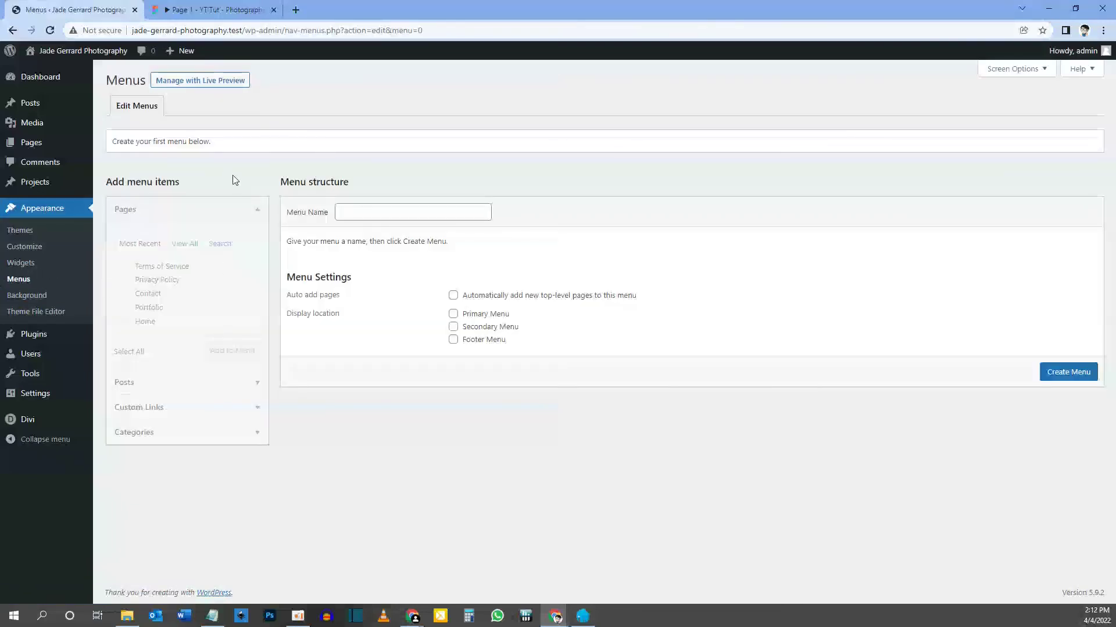
pyautogui.click(216, 10)
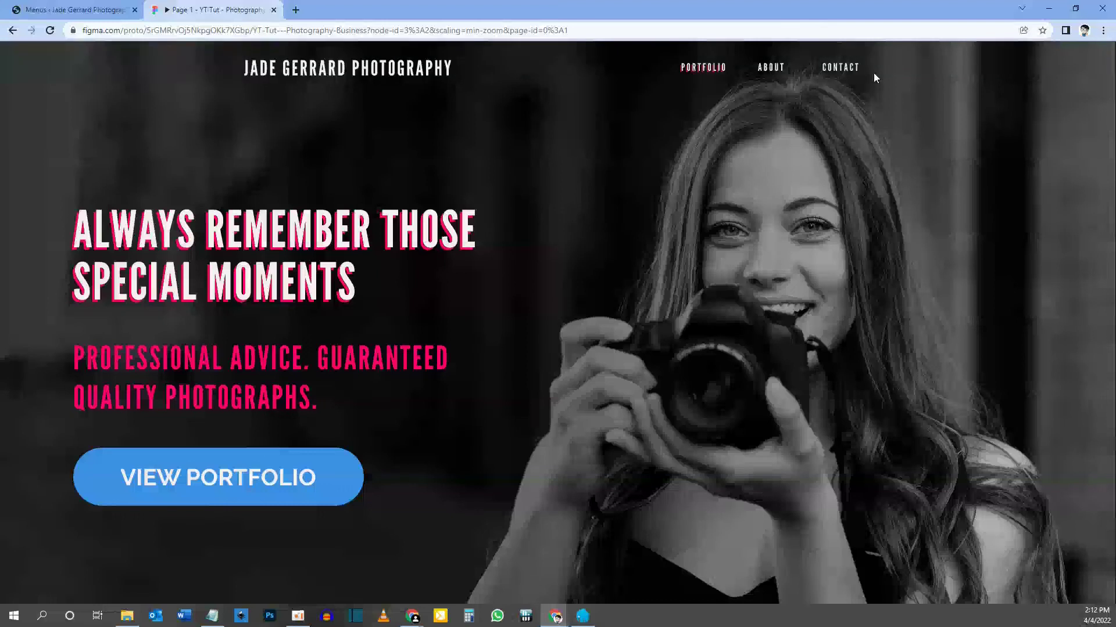
# Switch from the Figma prototype back to the WordPress Menus editor.
pyautogui.click(79, 10)
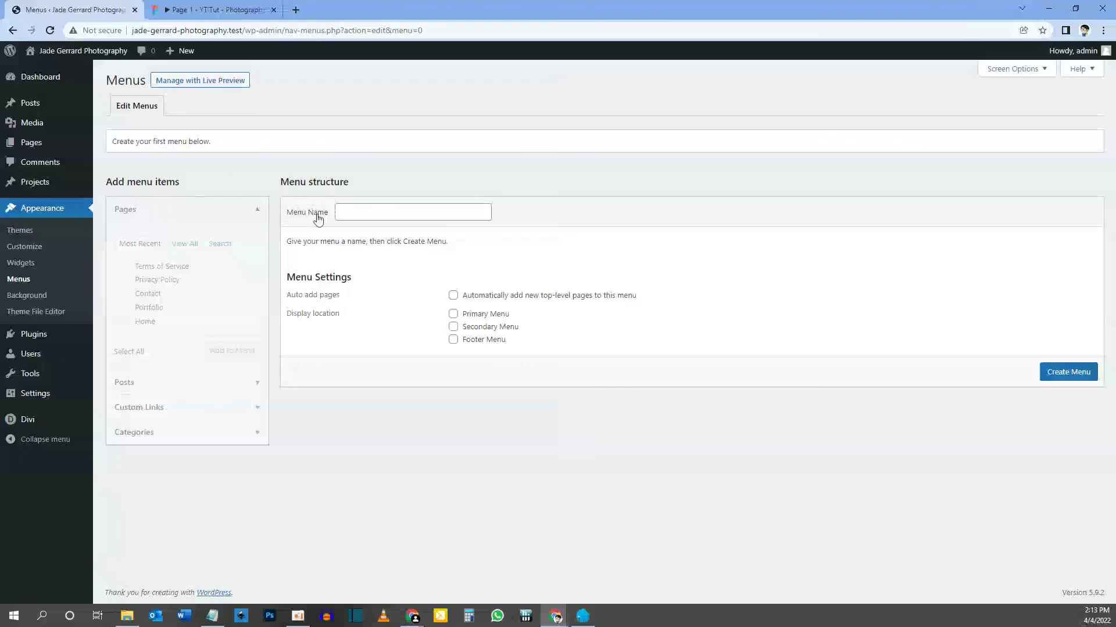
# Create a menu named 'Primary Menu' and tick Portfolio and Contact in Pages.
pyautogui.click(351, 210)
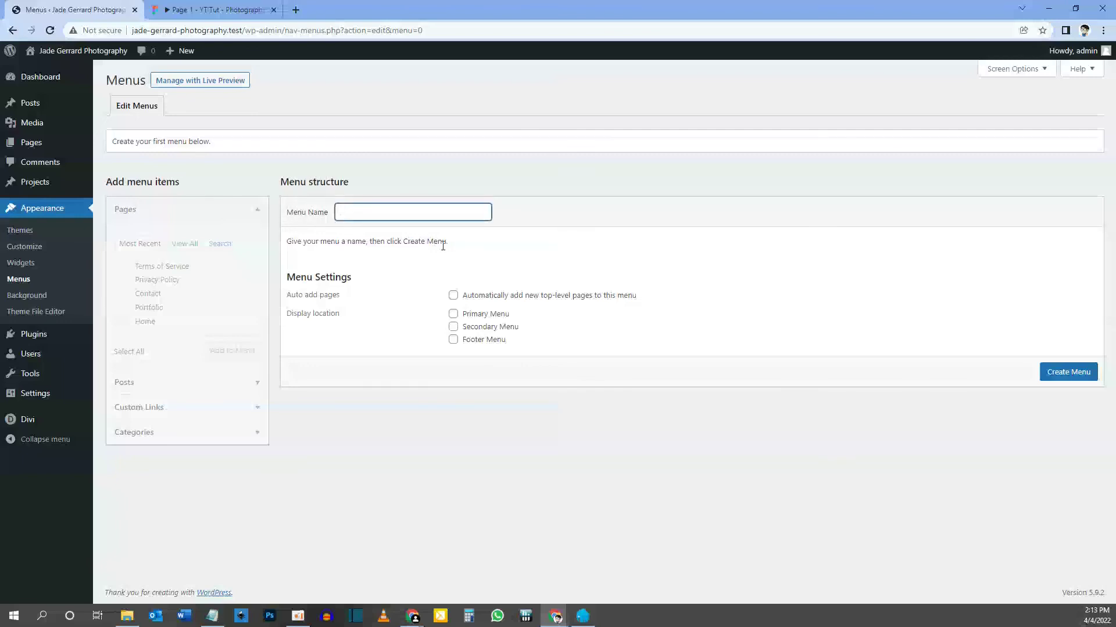
pyautogui.write('Primary Menu')
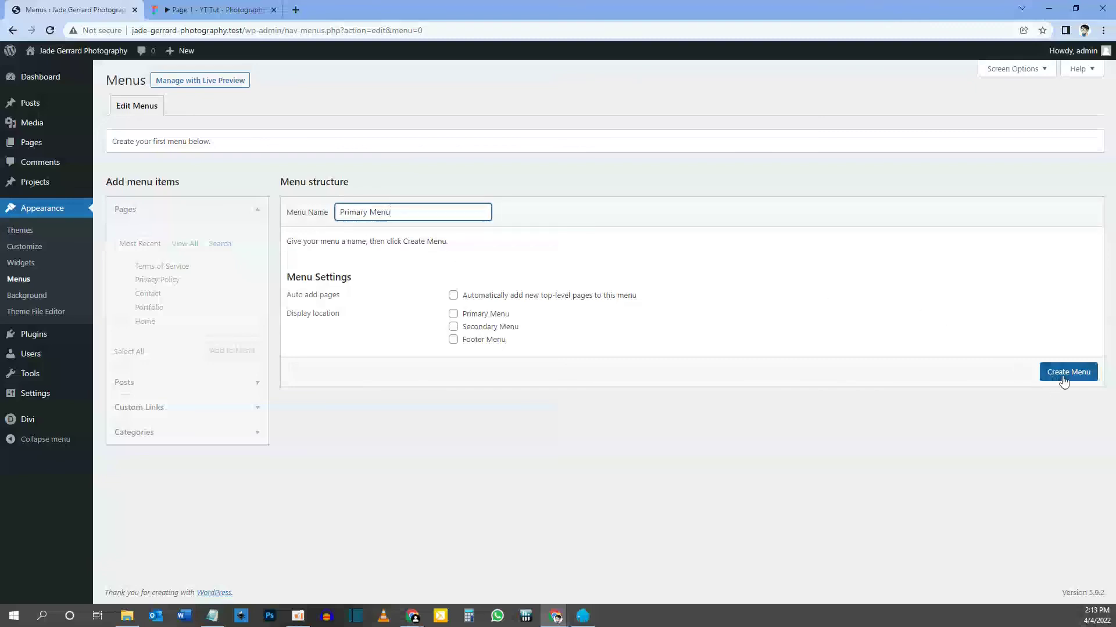
pyautogui.click(1073, 377)
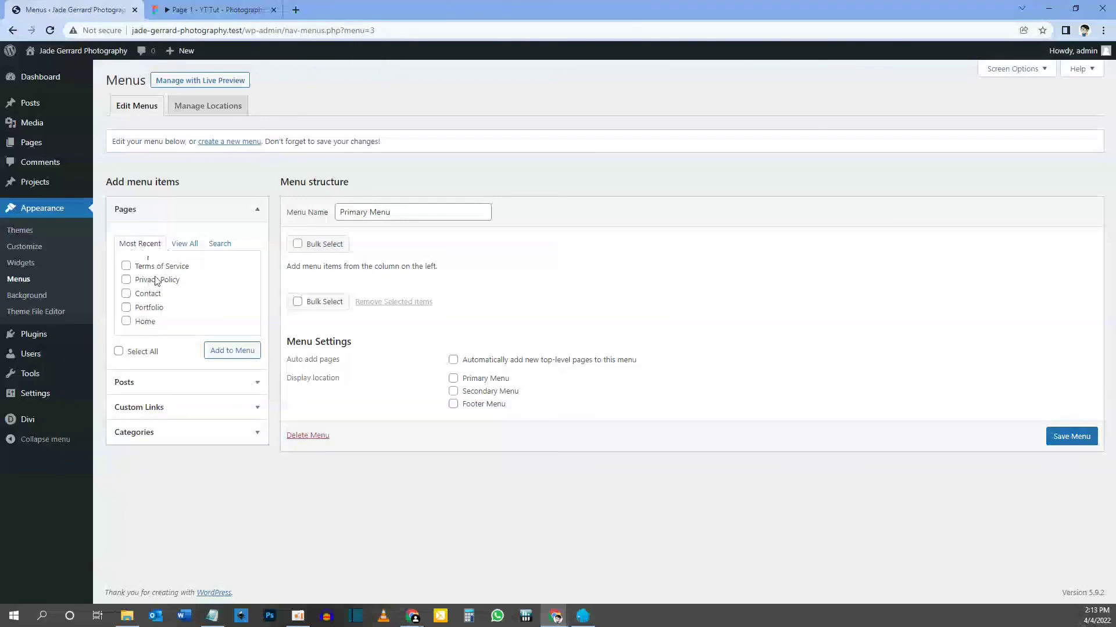
pyautogui.click(127, 308)
pyautogui.click(127, 294)
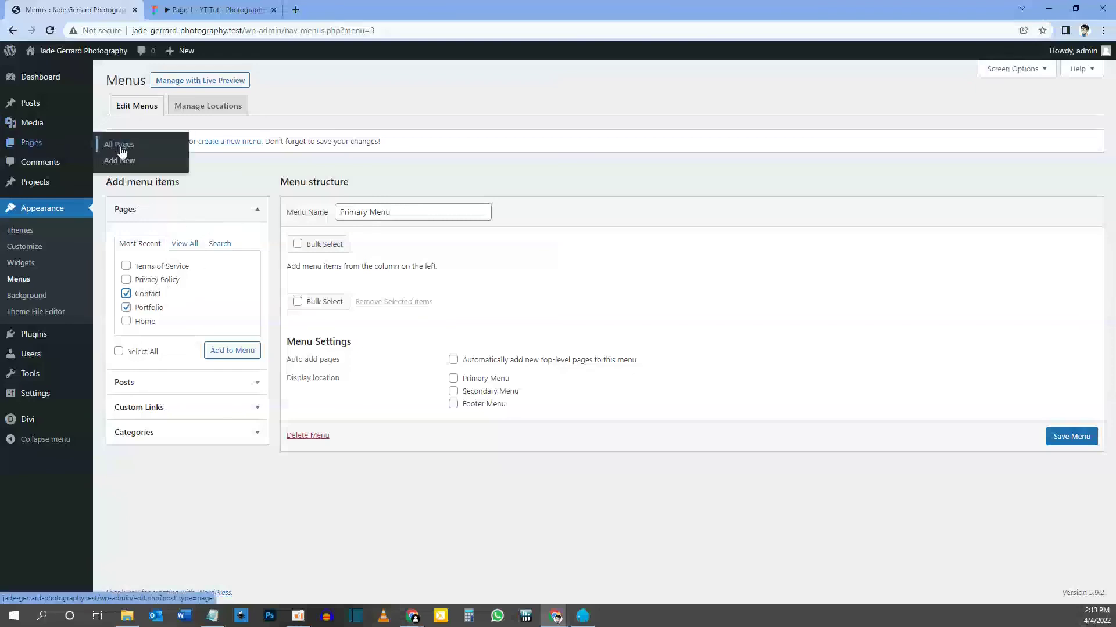
# Add a new page titled 'About' and publish it.
pyautogui.click(118, 168)
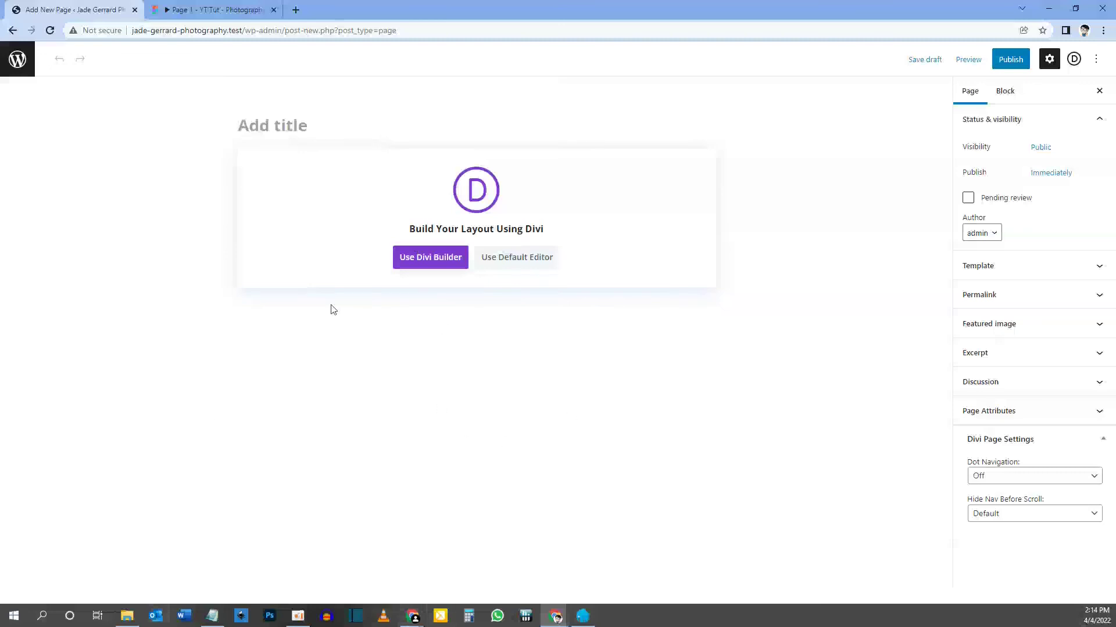
pyautogui.click(259, 127)
pyautogui.write('About')
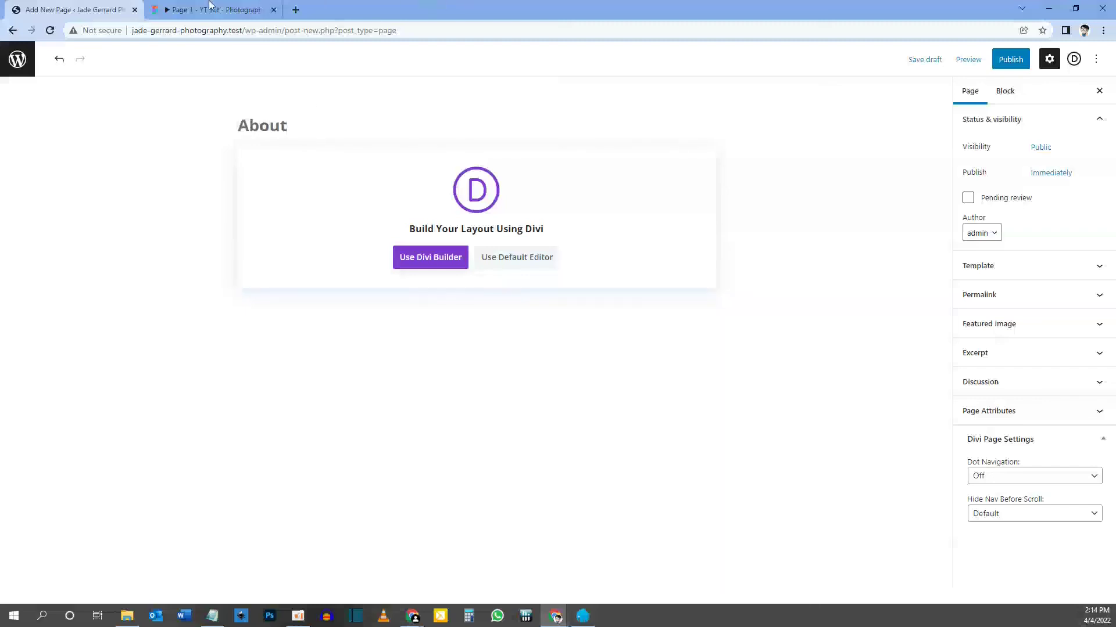
pyautogui.hotkey('ctrl', 'Tab')
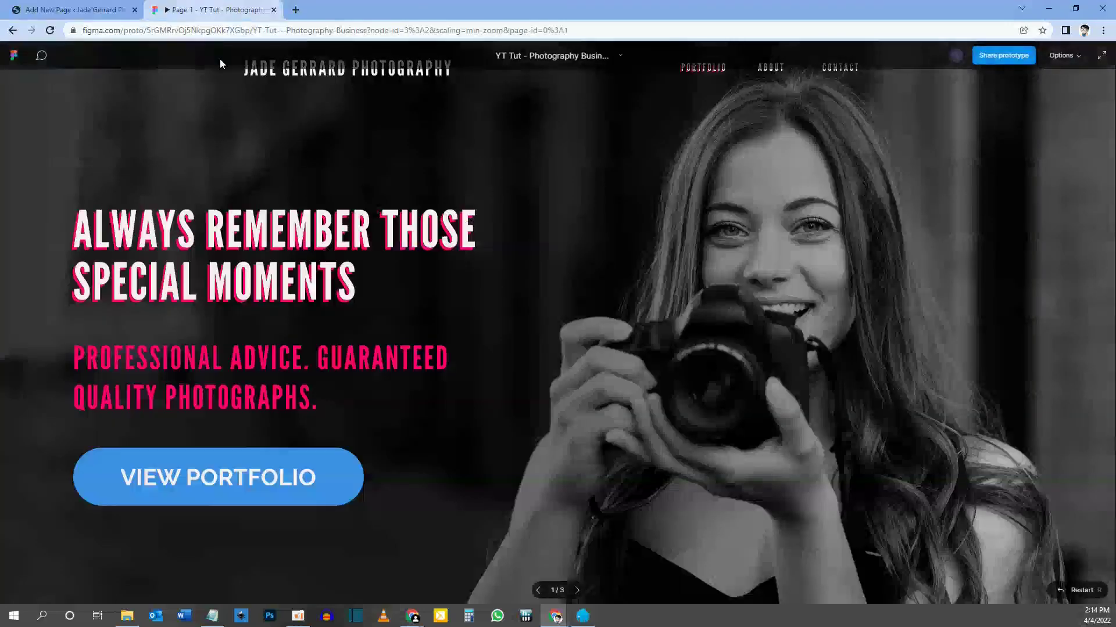
pyautogui.click(87, 9)
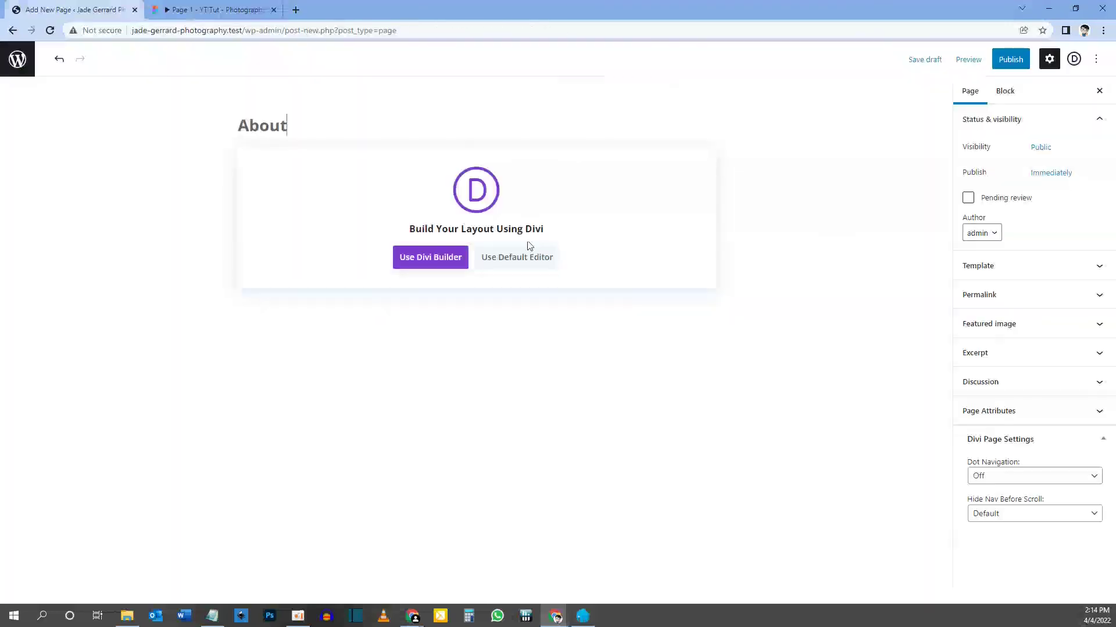
pyautogui.click(1010, 58)
pyautogui.click(993, 59)
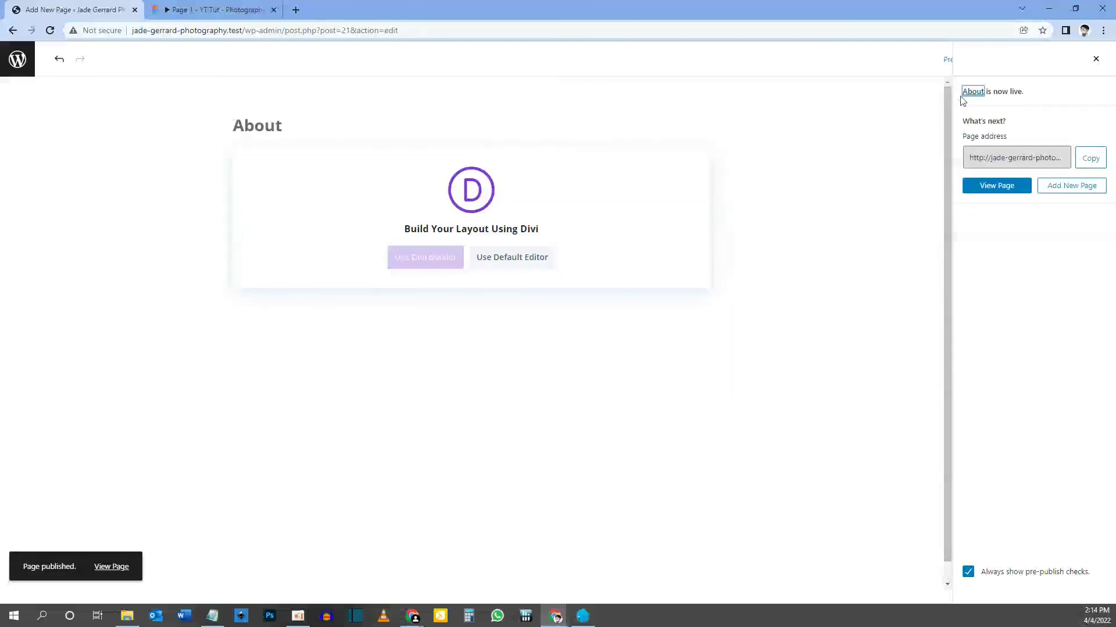
# Return from the editor via All Pages to the navigation menu editor.
pyautogui.click(18, 59)
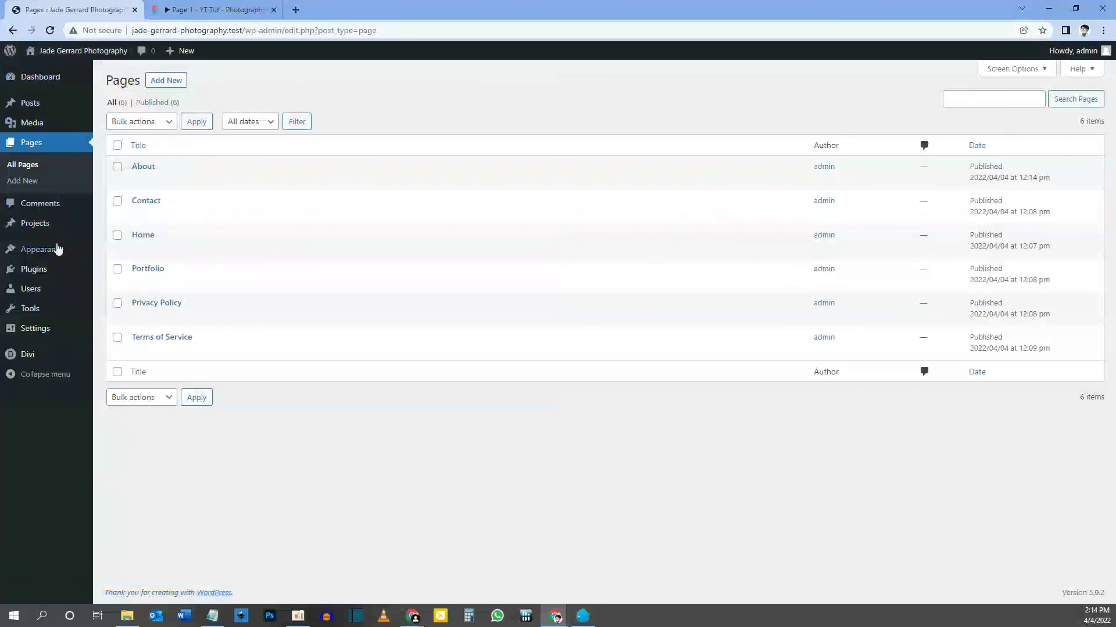
pyautogui.moveTo(55, 251)
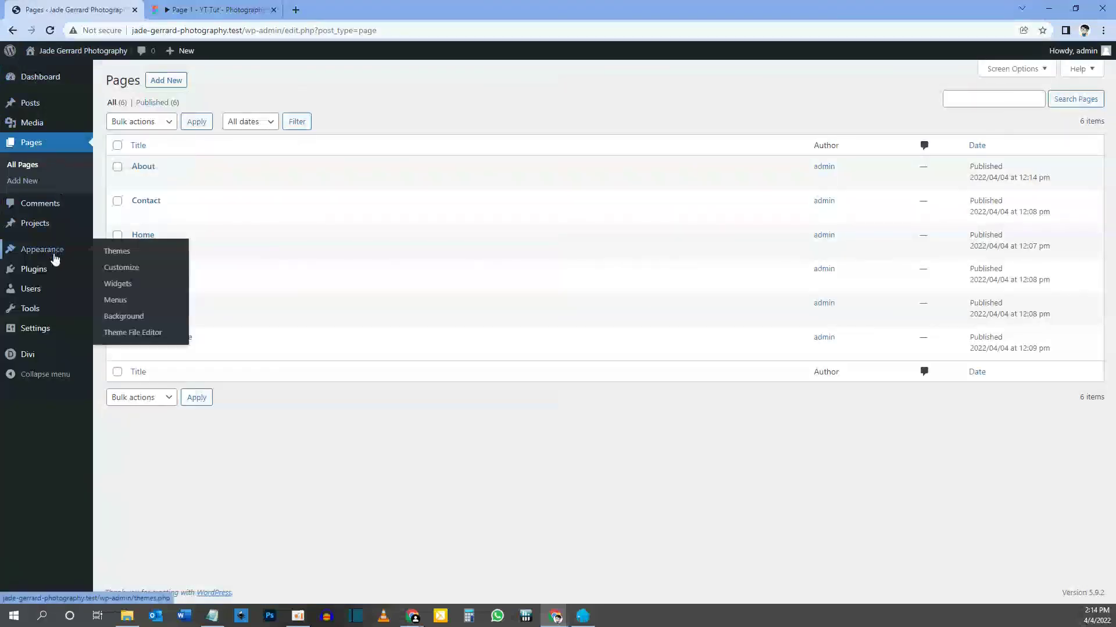
pyautogui.click(125, 306)
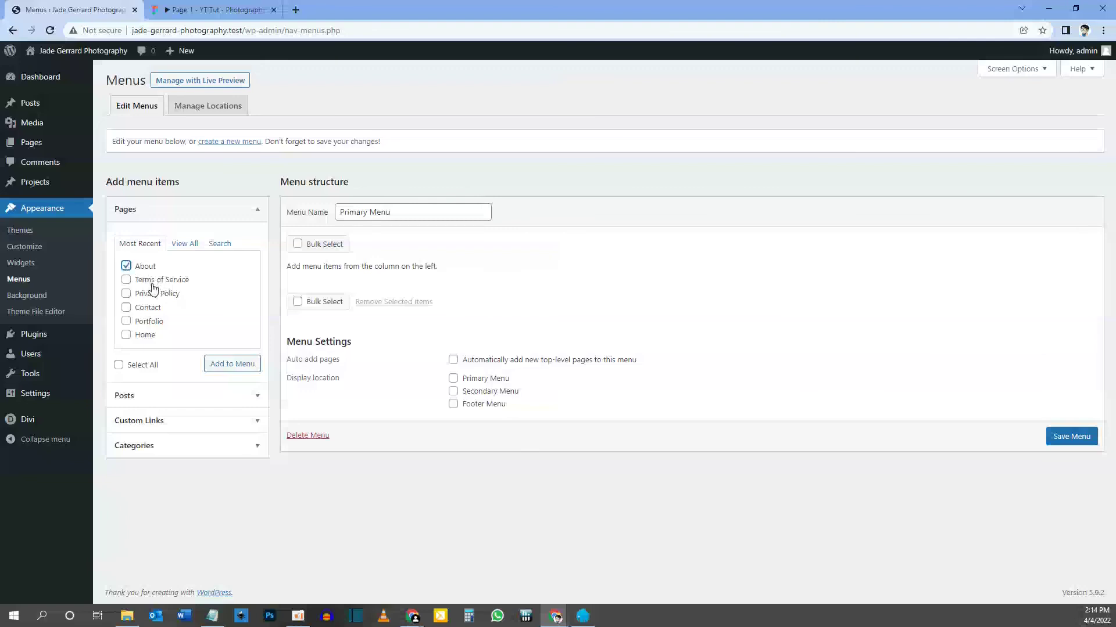
# Add the Contact and Portfolio pages to the Primary Menu.
pyautogui.click(126, 308)
pyautogui.click(127, 321)
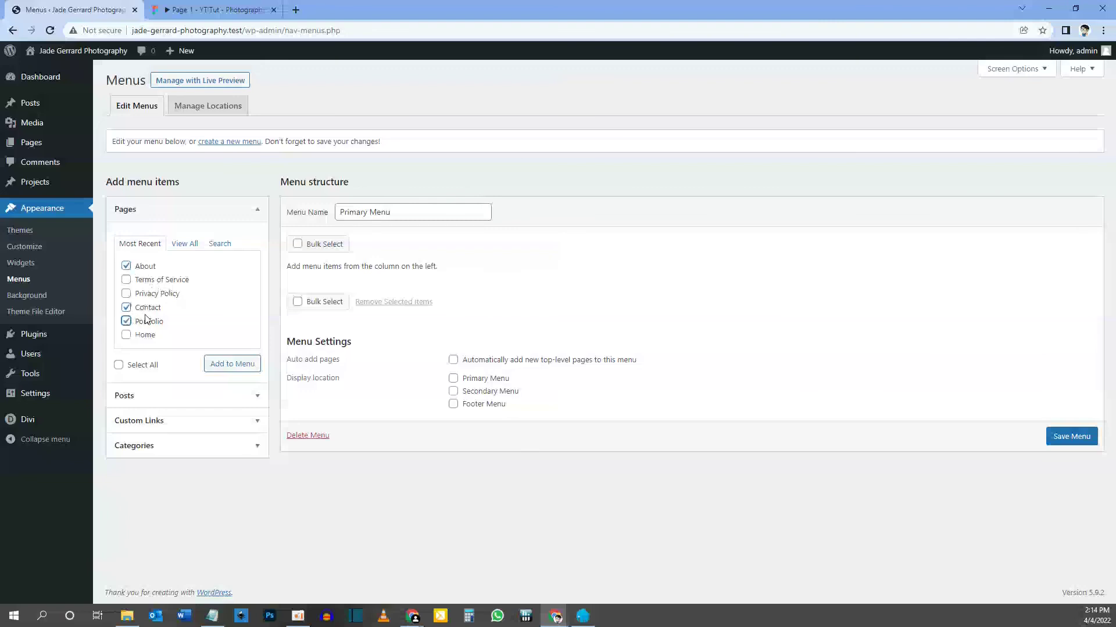
pyautogui.click(237, 366)
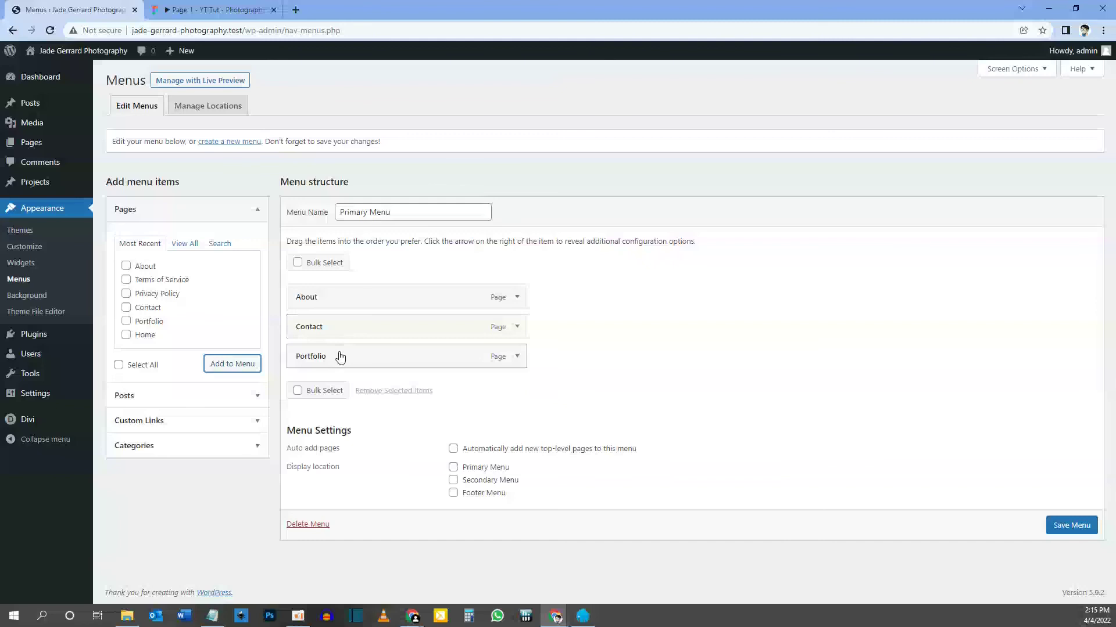
# Move Portfolio above Contact as a top-level item and save the Primary Menu.
pyautogui.moveTo(341, 356); pyautogui.dragTo(341, 316)
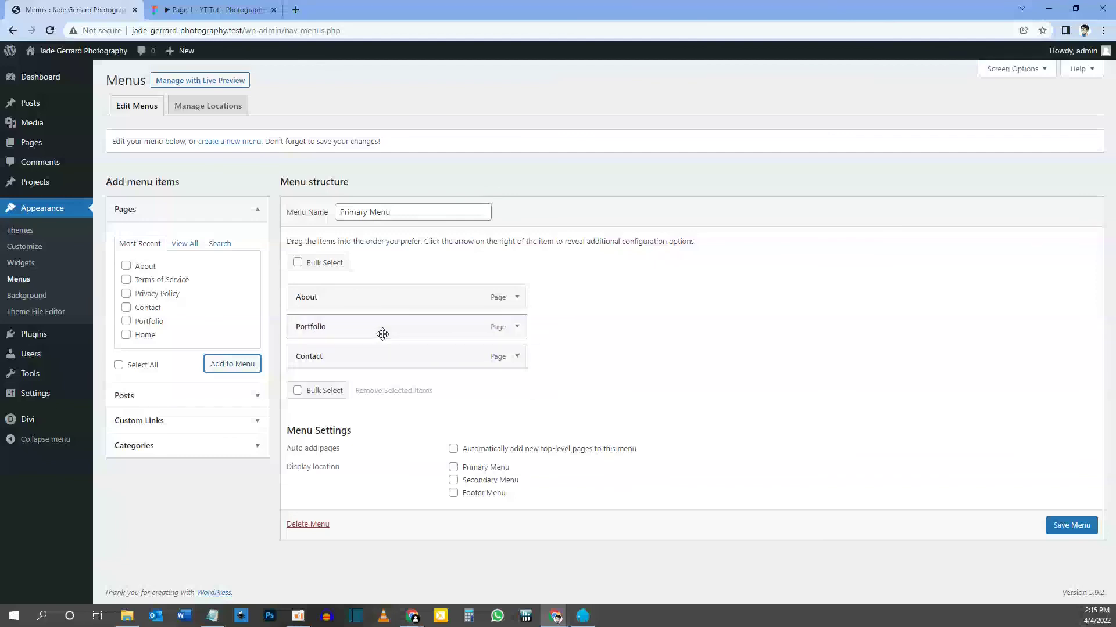
pyautogui.moveTo(370, 336); pyautogui.dragTo(401, 330)
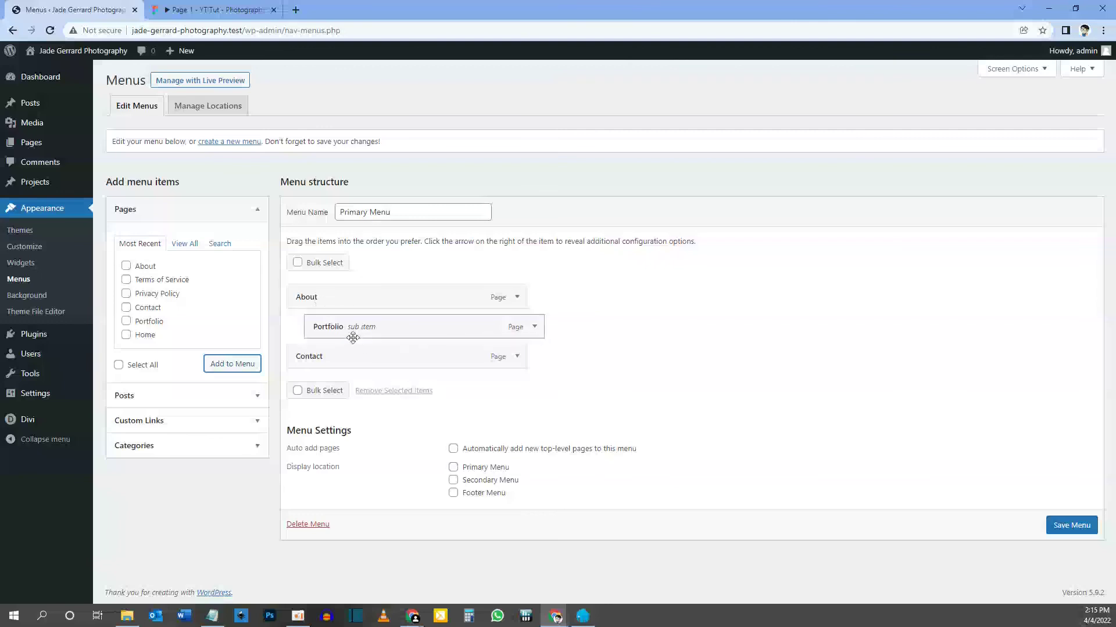
pyautogui.moveTo(368, 331); pyautogui.dragTo(354, 332)
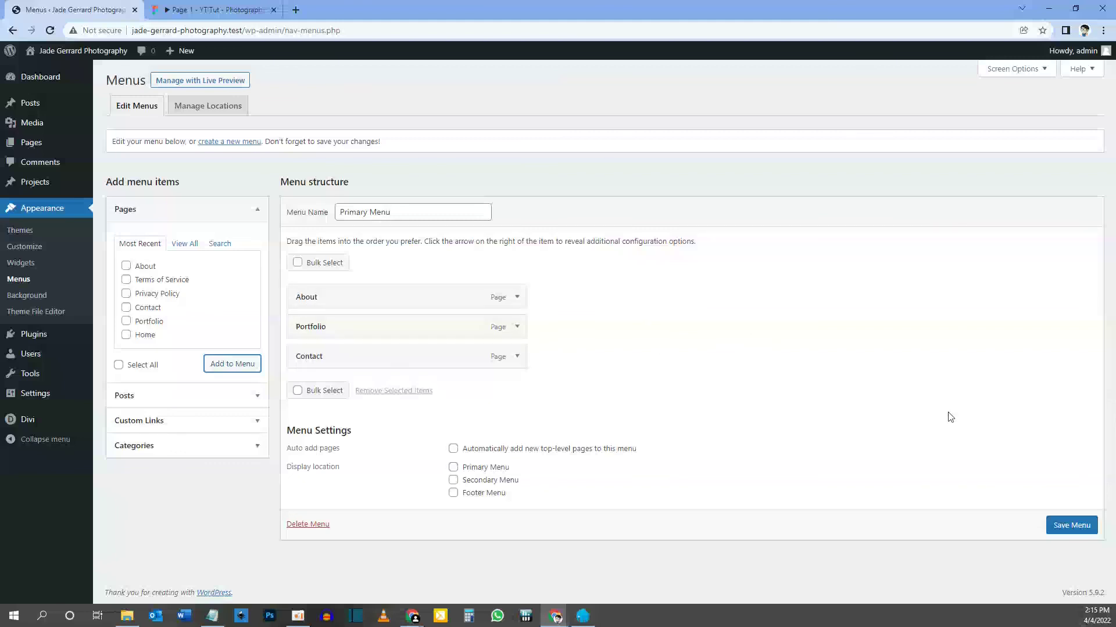
pyautogui.click(1064, 531)
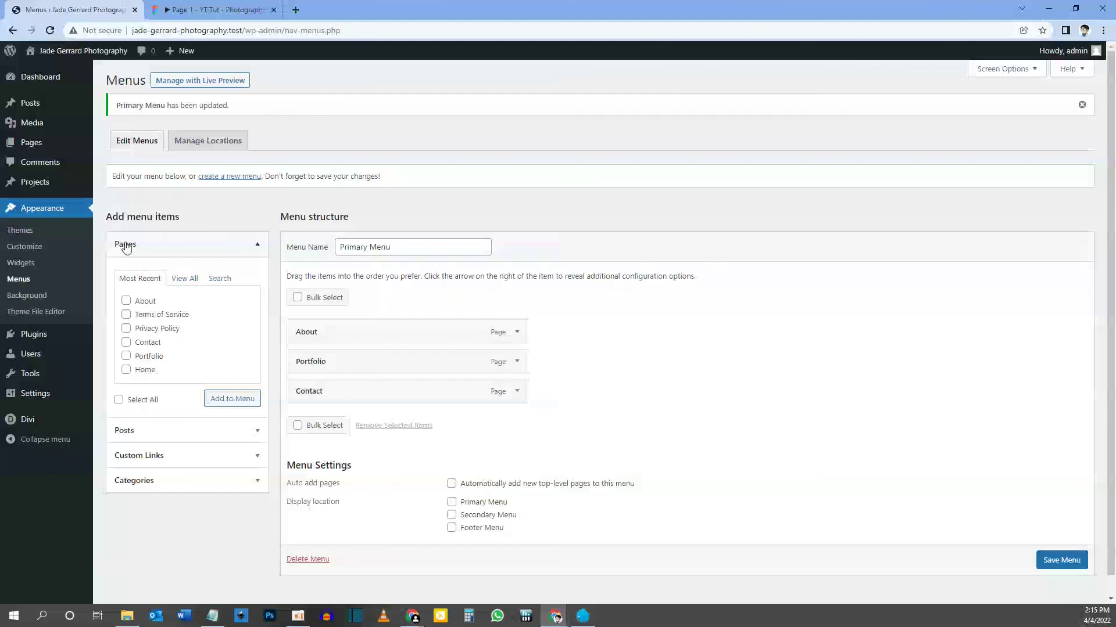
pyautogui.click(46, 338)
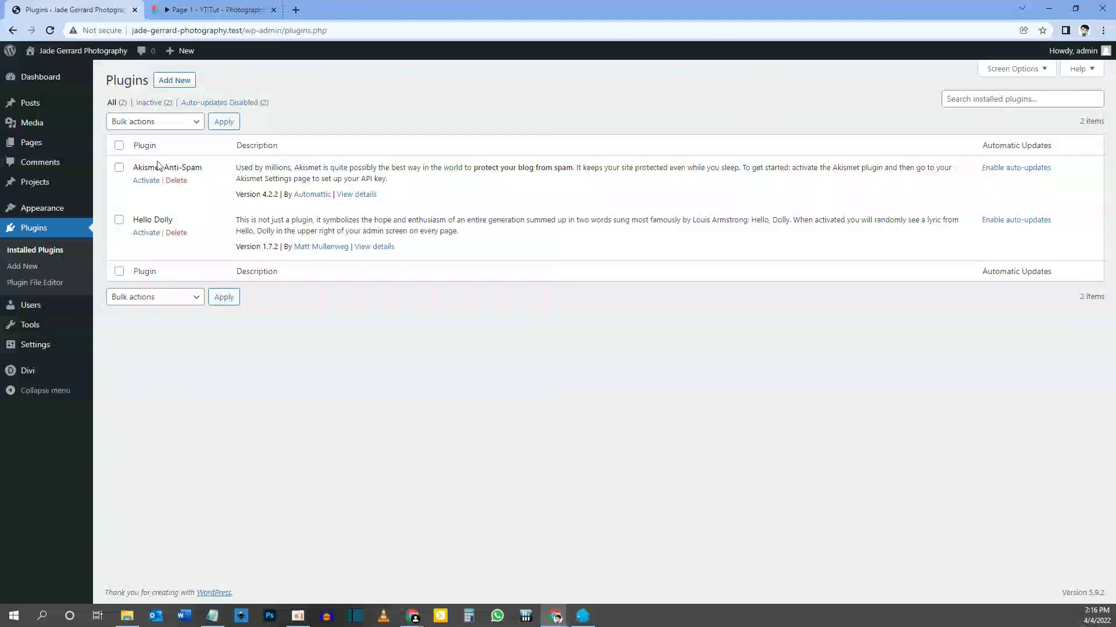
# Bulk-delete both Akismet Anti-Spam and Hello Dolly from the Plugins list.
pyautogui.click(120, 146)
pyautogui.click(161, 127)
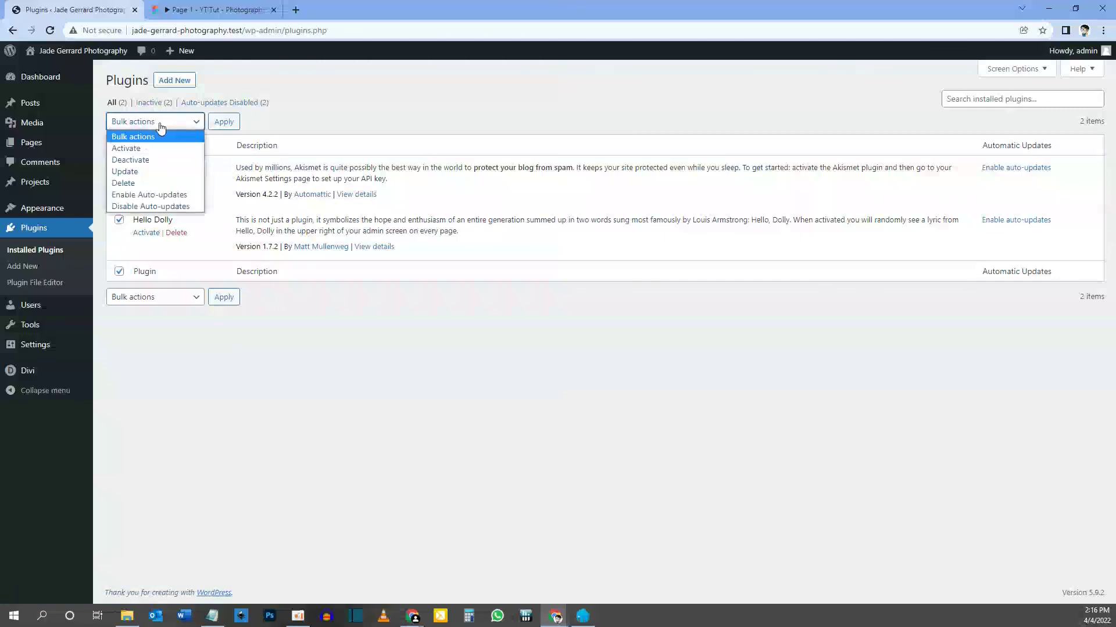
pyautogui.click(147, 183)
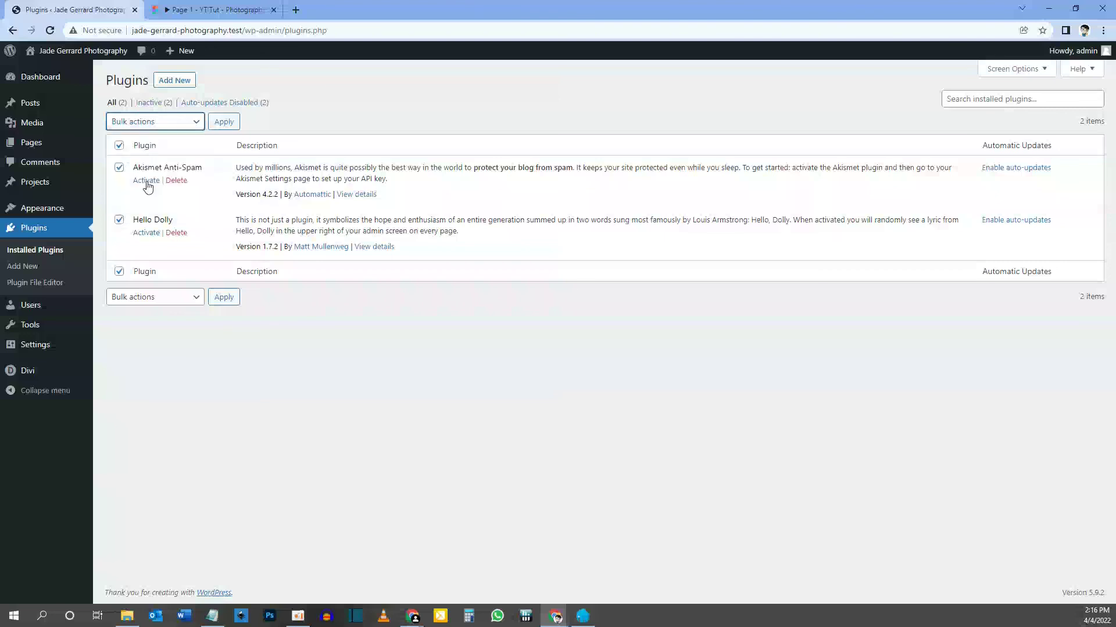
pyautogui.click(226, 123)
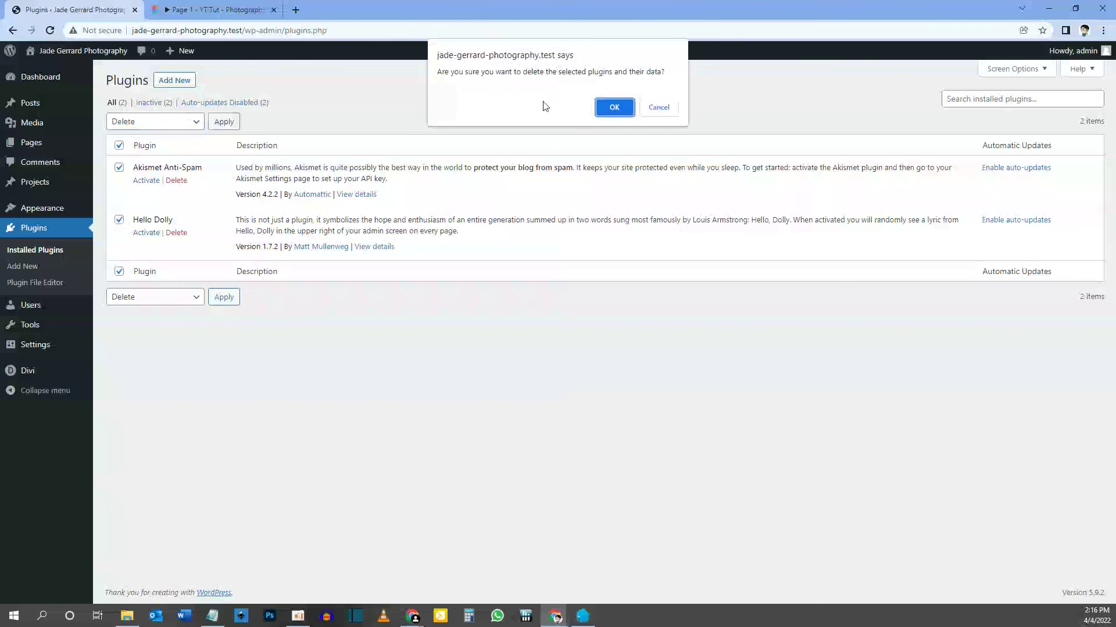
pyautogui.click(605, 118)
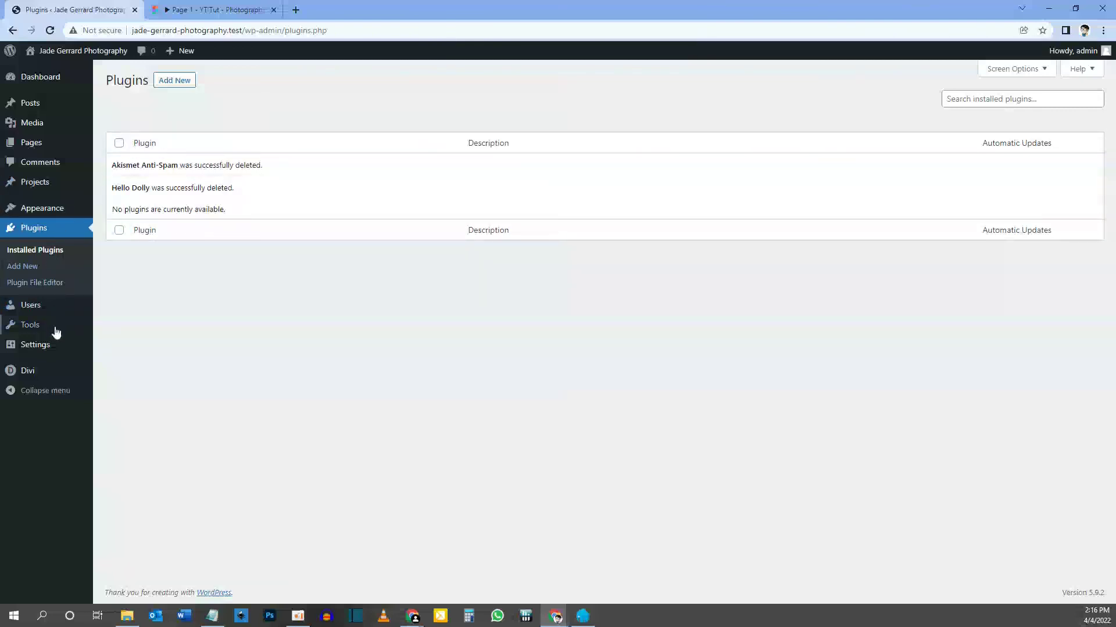
pyautogui.moveTo(55, 346)
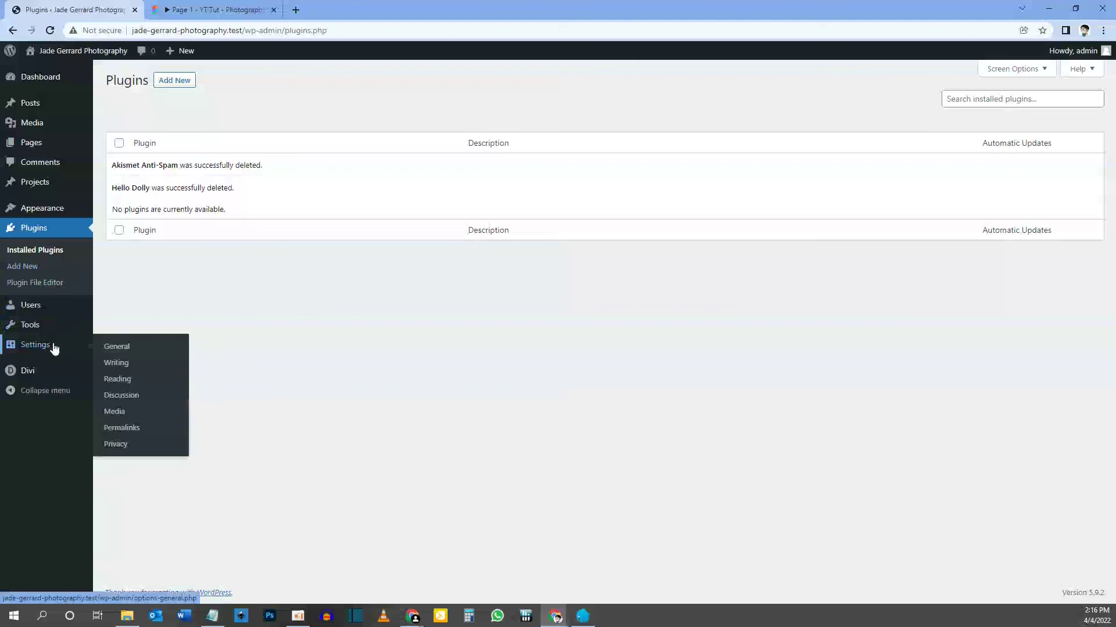
# Delete the default Tagline text in General Settings and save the changes.
pyautogui.click(114, 348)
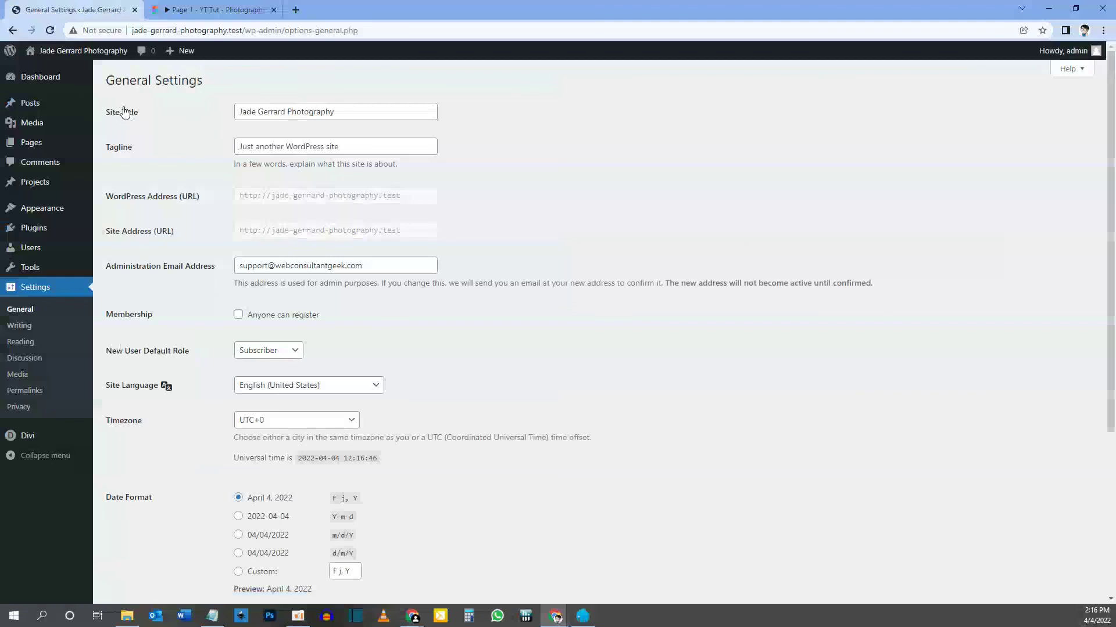
pyautogui.moveTo(336, 111); pyautogui.dragTo(224, 113)
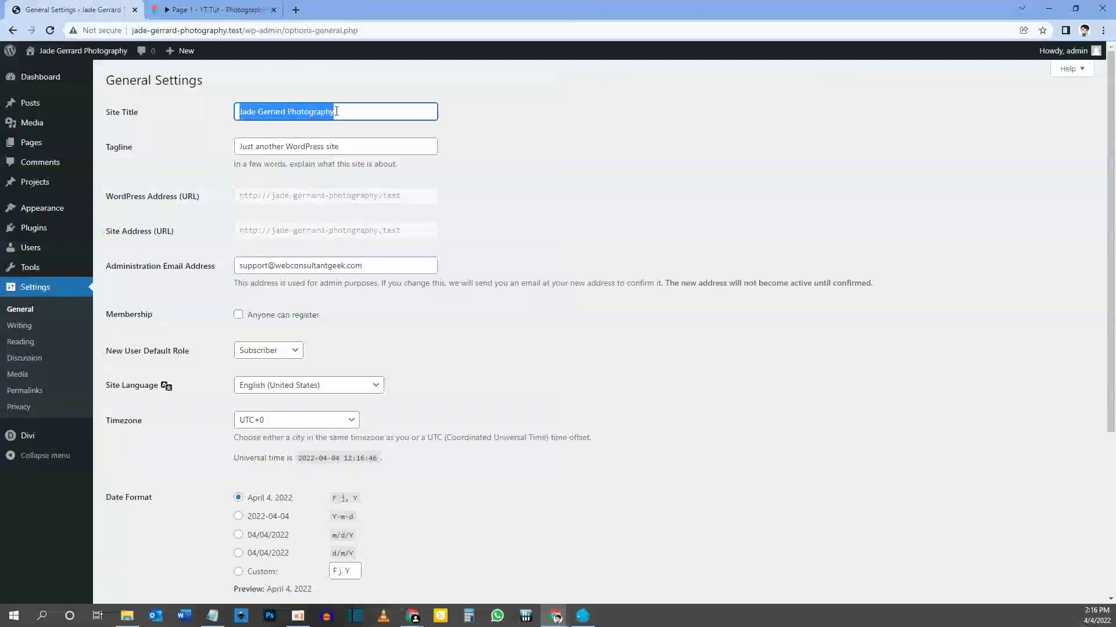
pyautogui.click(361, 109)
pyautogui.moveTo(360, 109); pyautogui.dragTo(198, 116)
pyautogui.moveTo(358, 112); pyautogui.dragTo(175, 129)
pyautogui.moveTo(361, 145); pyautogui.dragTo(173, 151)
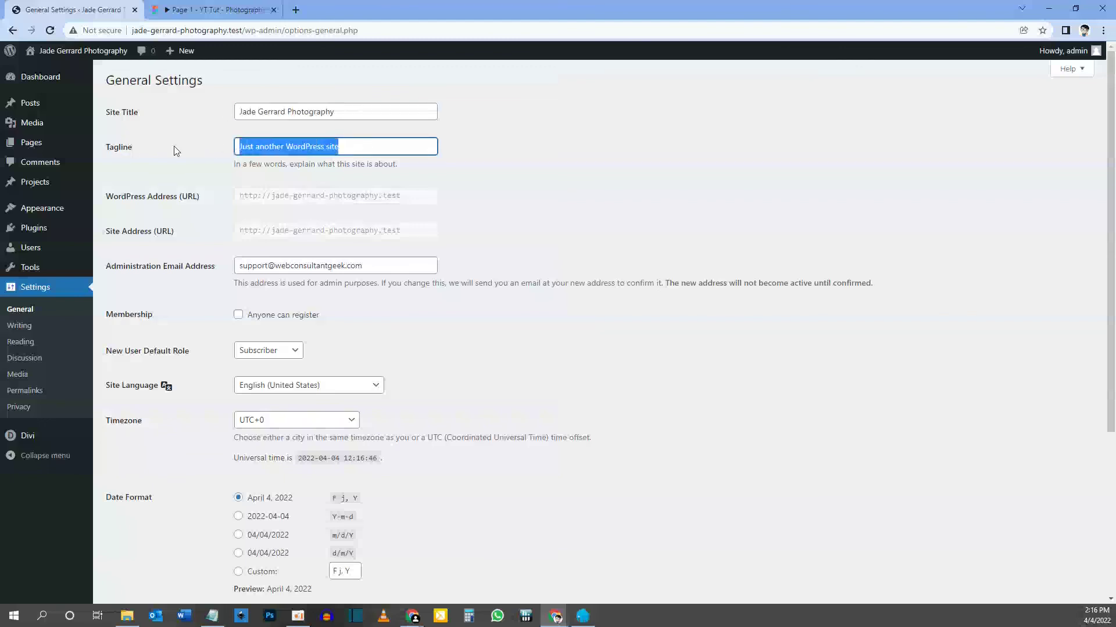
pyautogui.press('BackSpace')
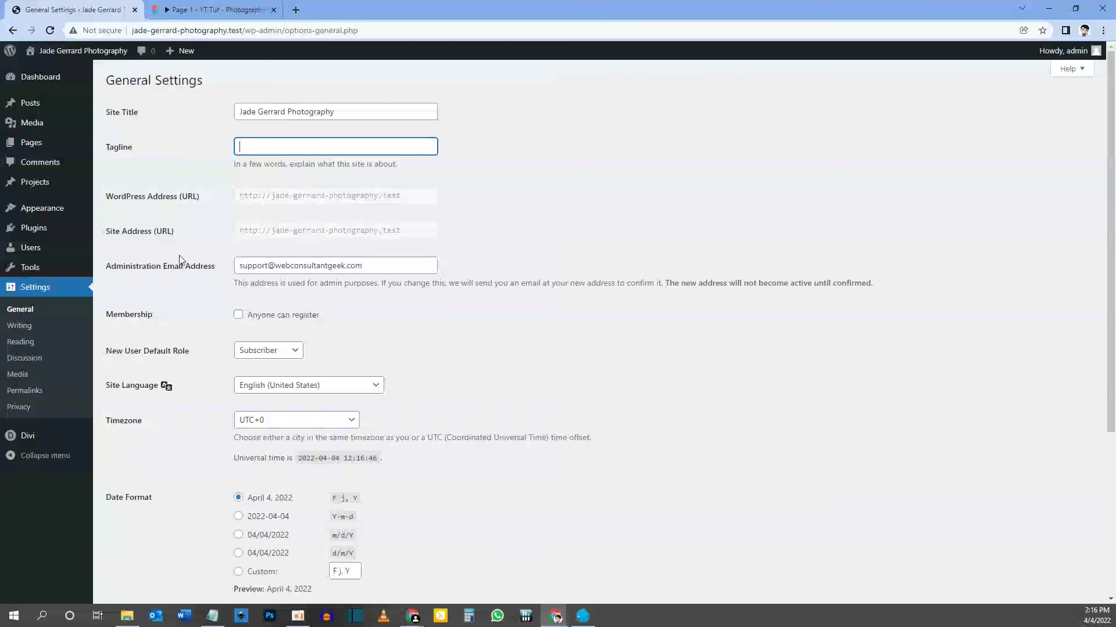
pyautogui.scroll(-2, 225, 247)
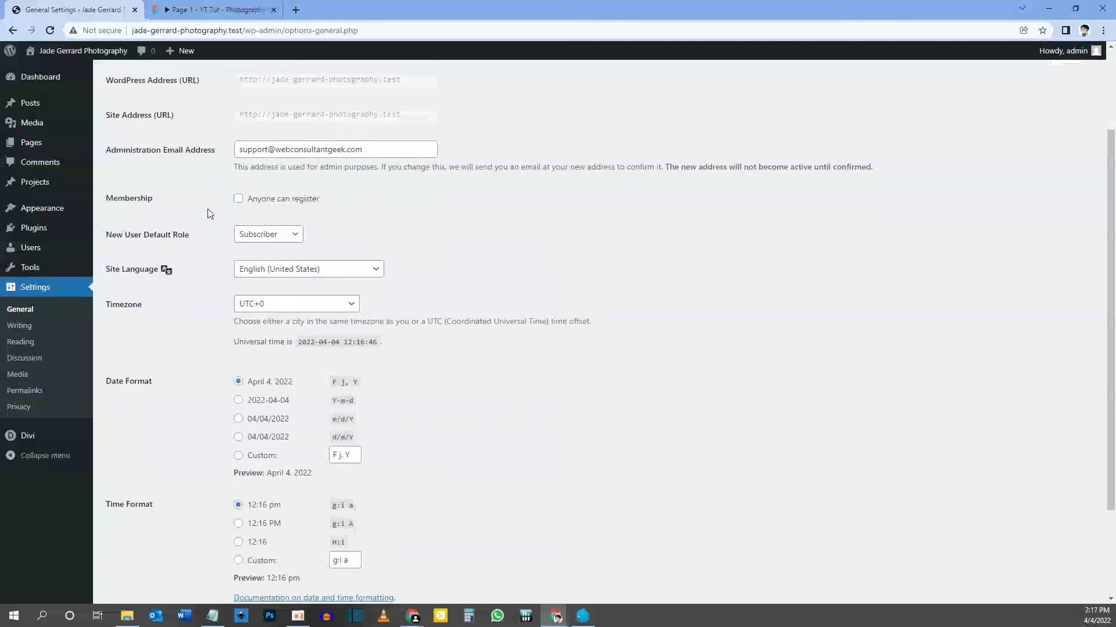
pyautogui.scroll(-2, 207, 217)
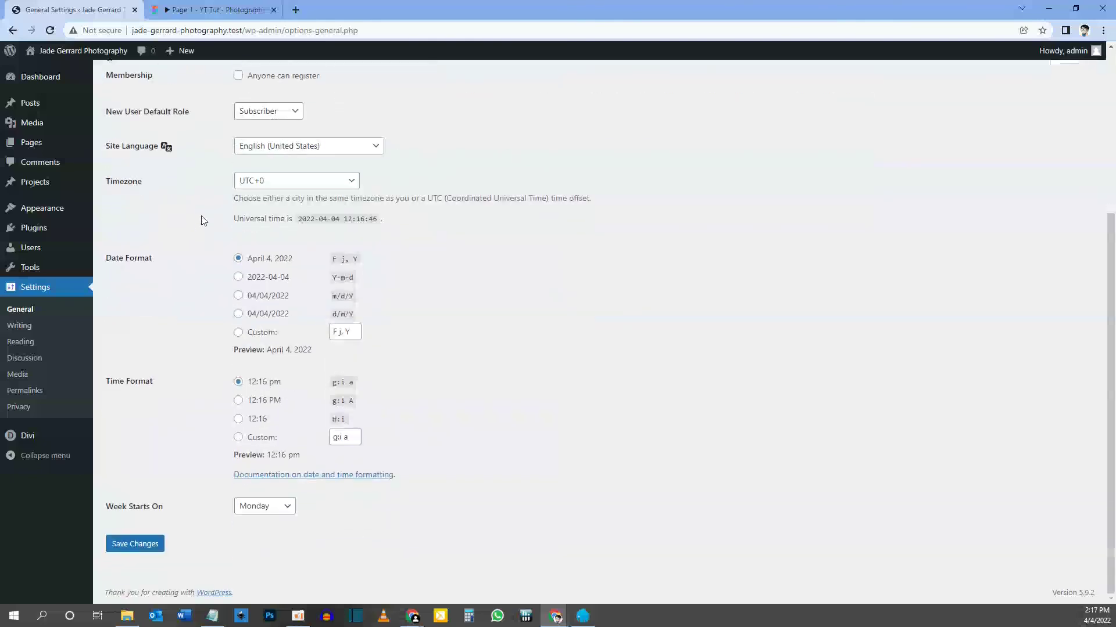
pyautogui.click(150, 545)
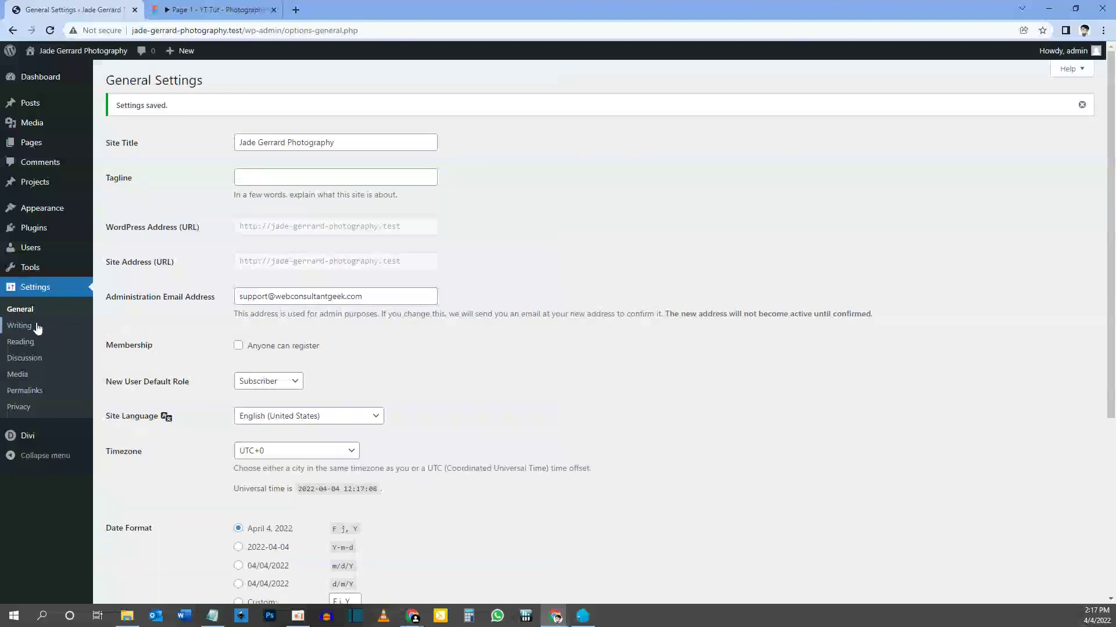
pyautogui.click(27, 345)
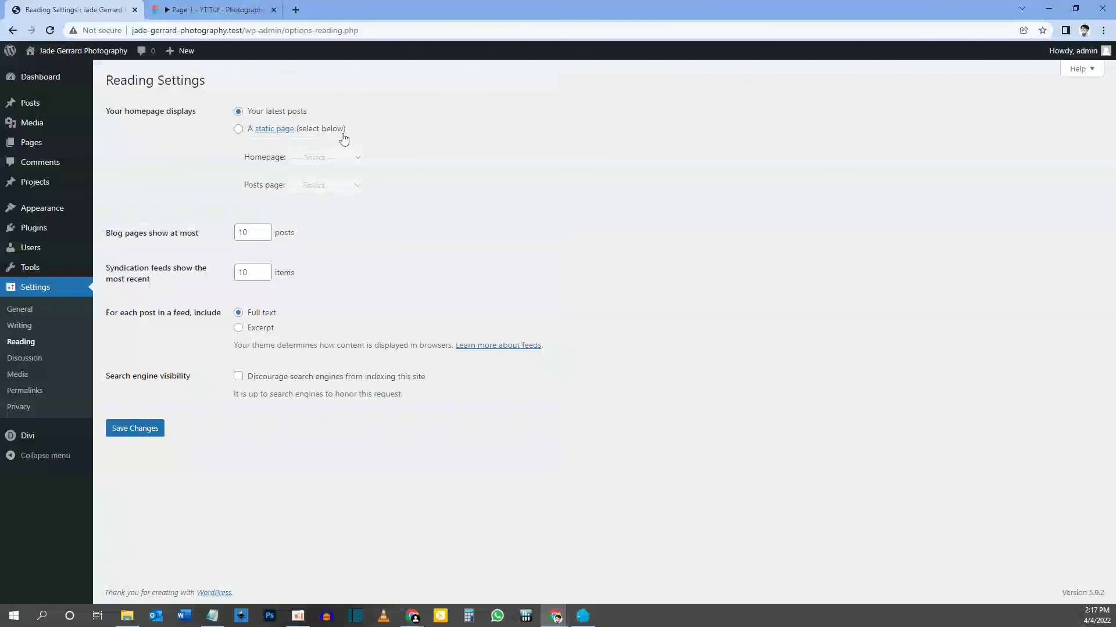
# Choose 'A static page' with Home as the Homepage in Reading Settings and save.
pyautogui.moveTo(245, 31); pyautogui.dragTo(128, 31)
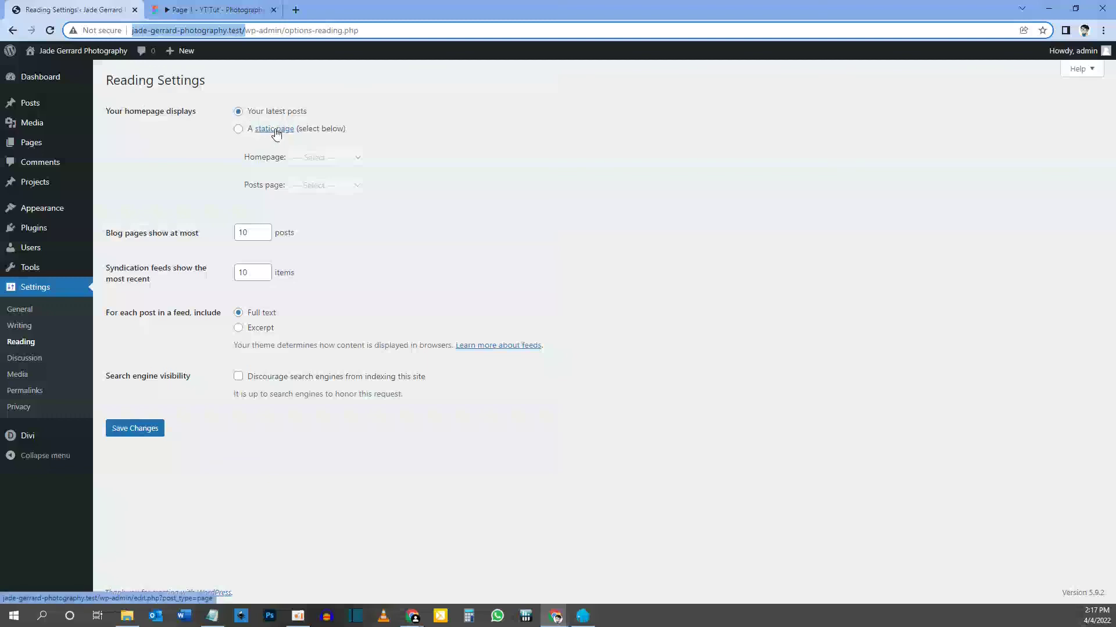
pyautogui.click(239, 131)
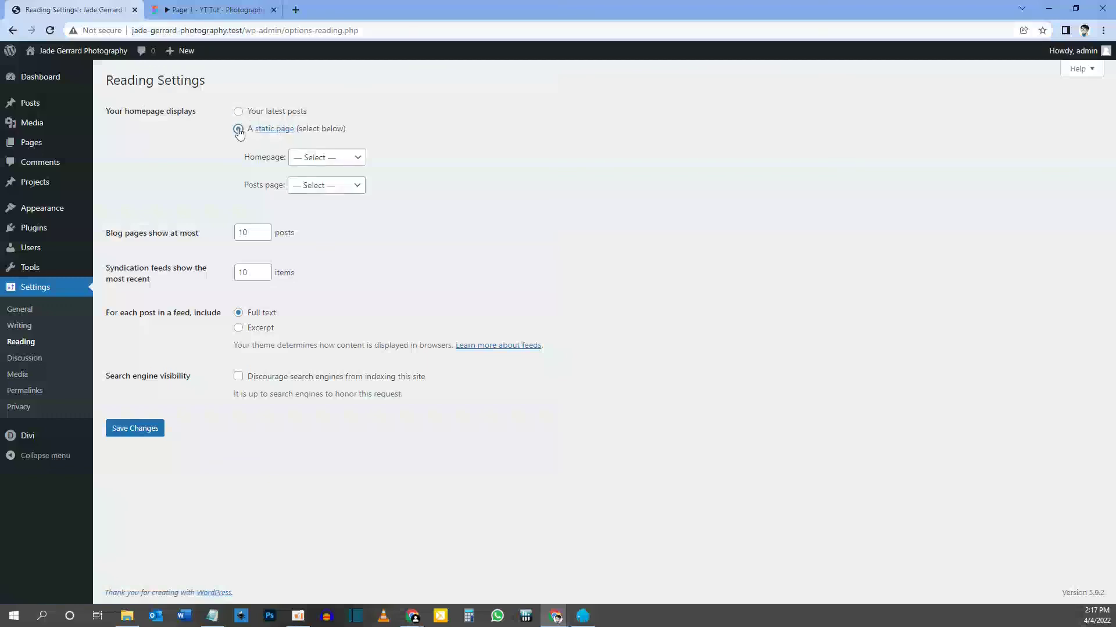
pyautogui.click(321, 160)
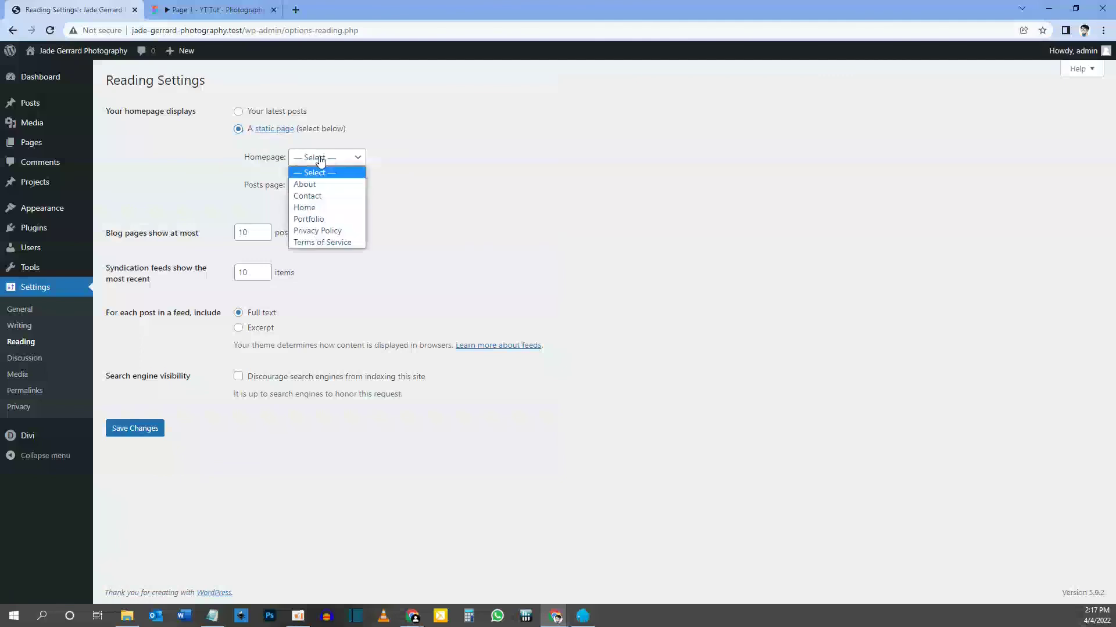
pyautogui.click(320, 211)
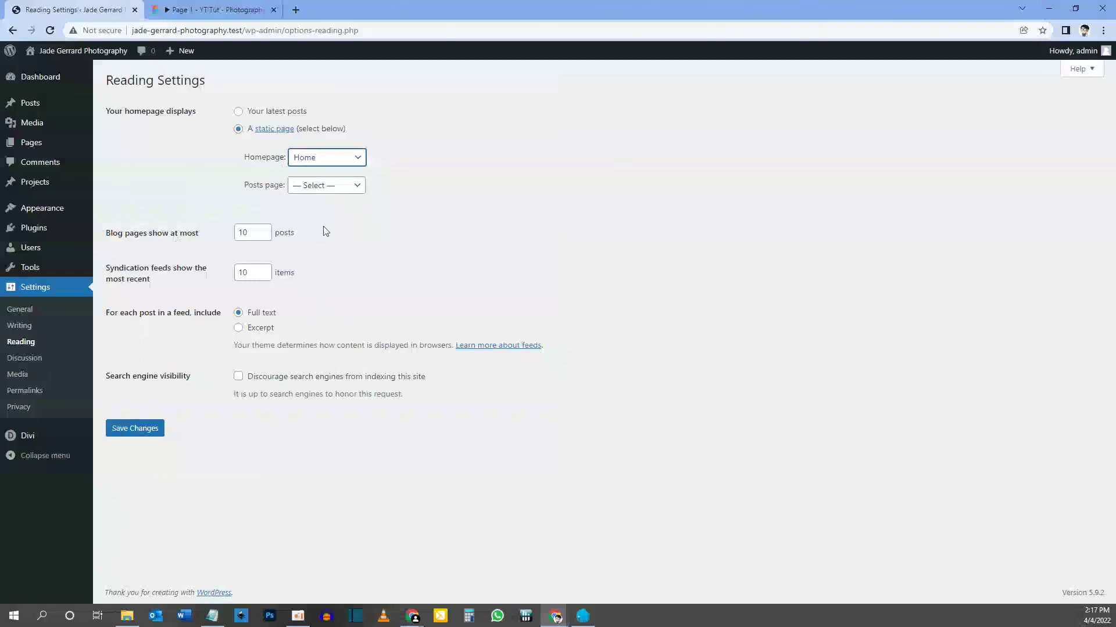
pyautogui.click(136, 430)
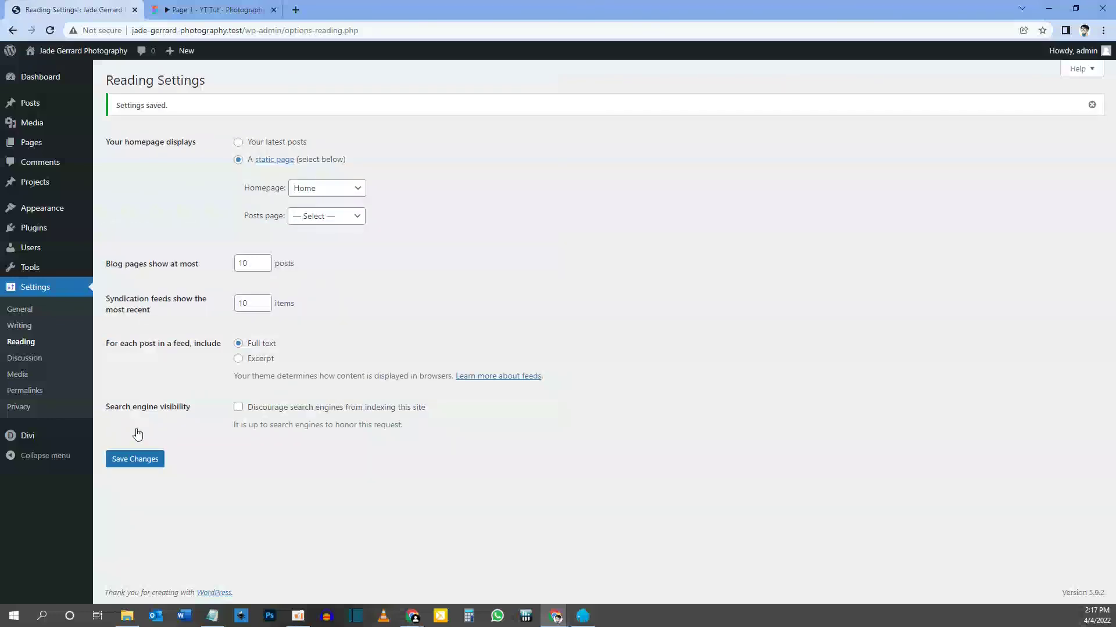
pyautogui.click(32, 391)
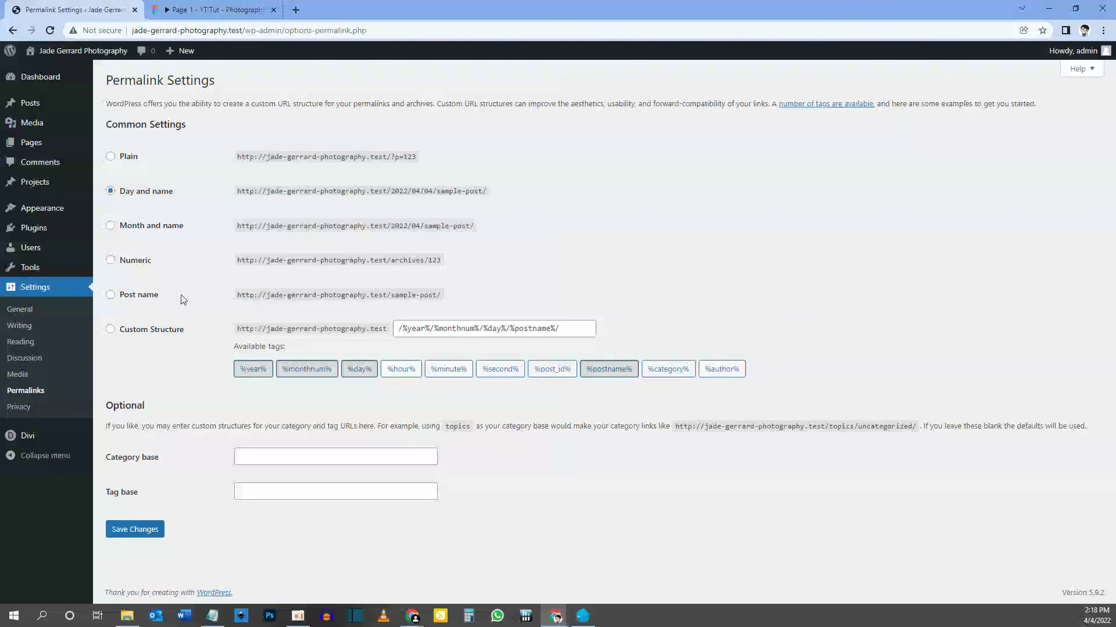
# Select the Post name (/%postname%/) permalink structure and save.
pyautogui.click(111, 295)
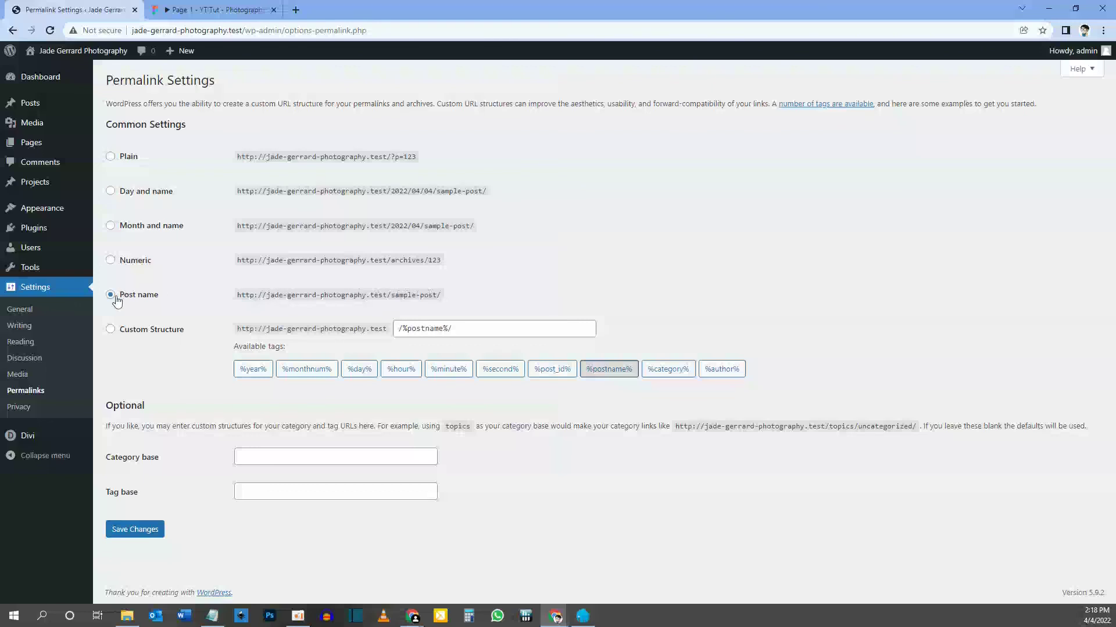
pyautogui.click(148, 529)
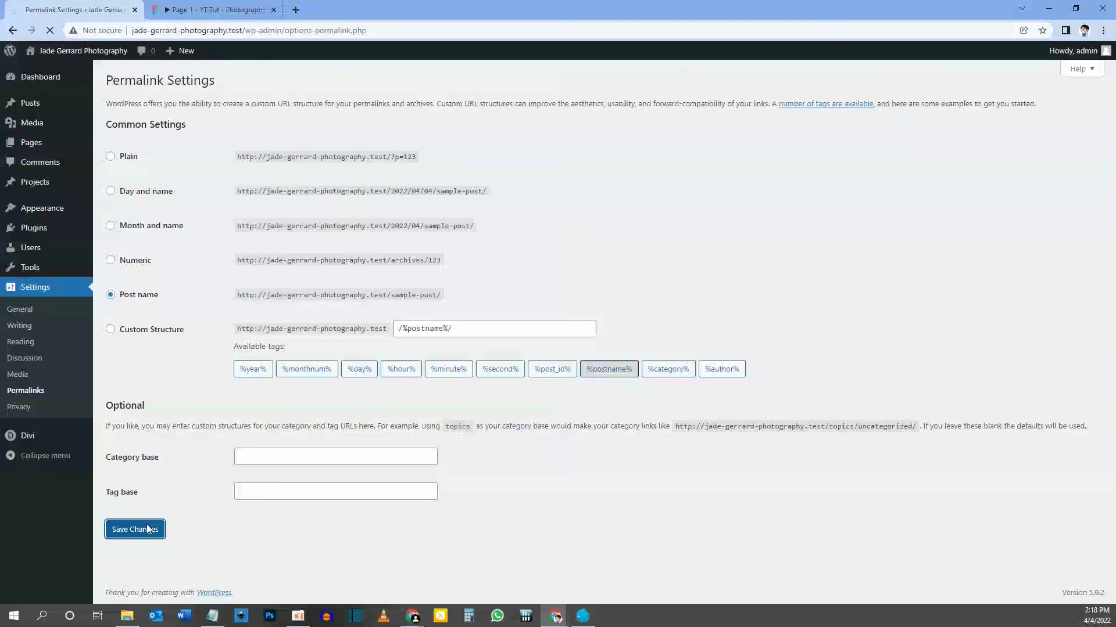